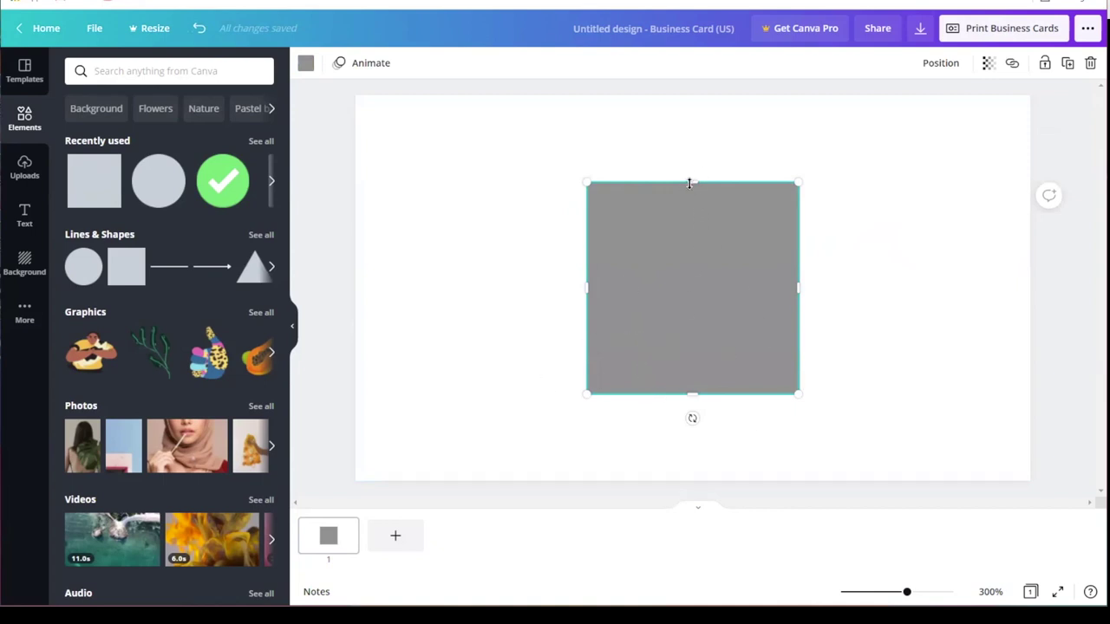
Step: Stretch the grey square into a full-width band along the card's bottom edge, then show uploads
left_click_drag(690, 182, 677, 327)
left_click_drag(587, 361, 356, 370)
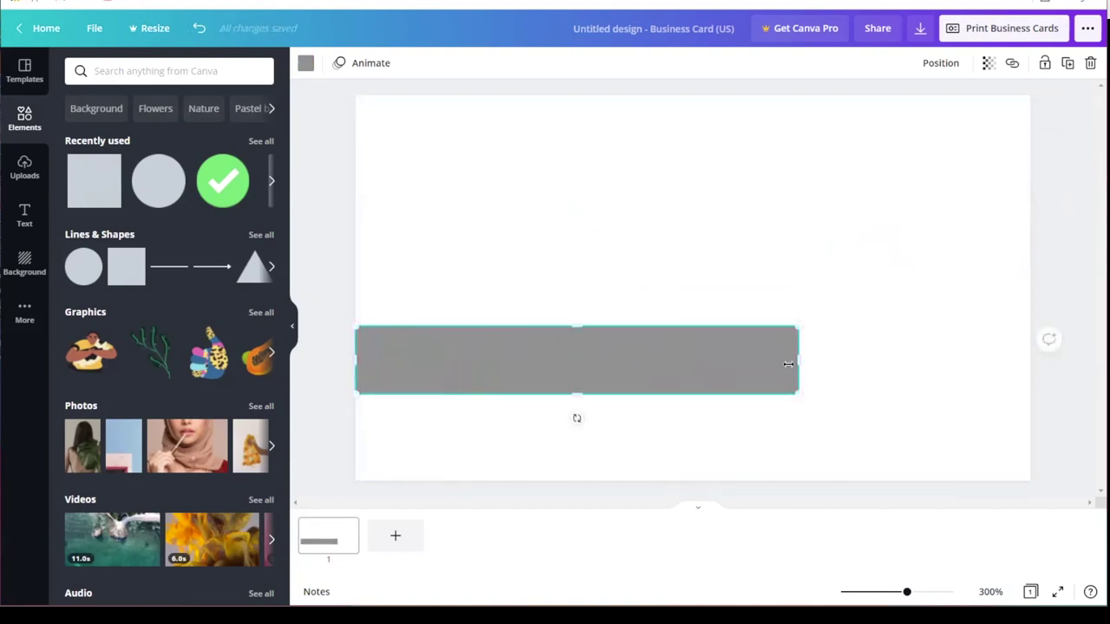
left_click_drag(798, 359, 1031, 362)
left_click_drag(692, 391, 697, 425)
left_click_drag(714, 354, 709, 403)
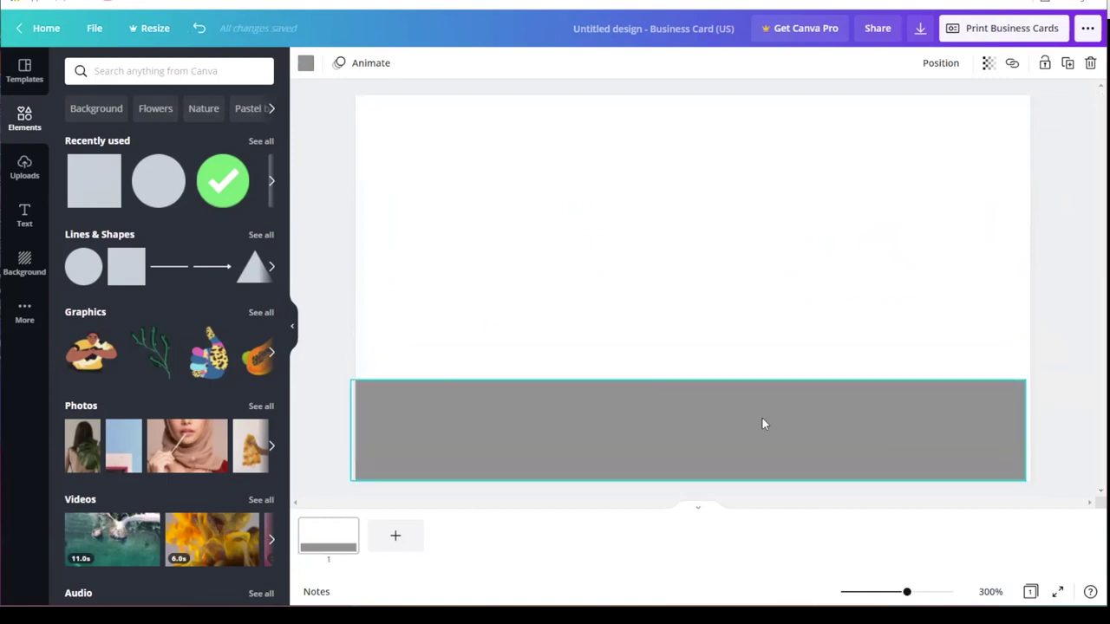
left_click_drag(1030, 431, 1032, 431)
left_click(733, 308)
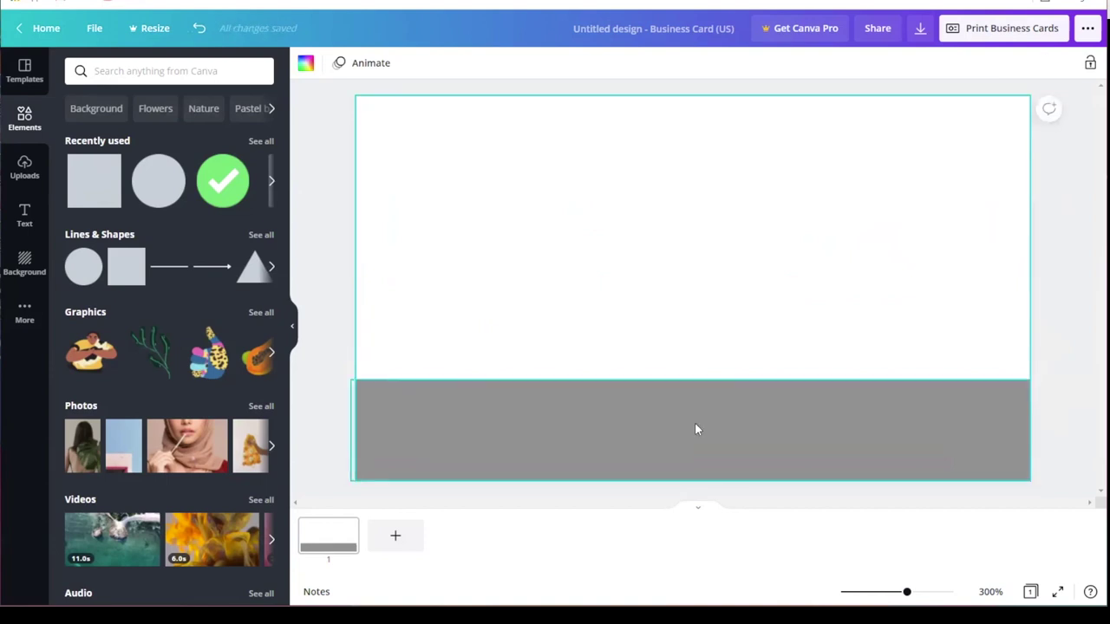
left_click(26, 174)
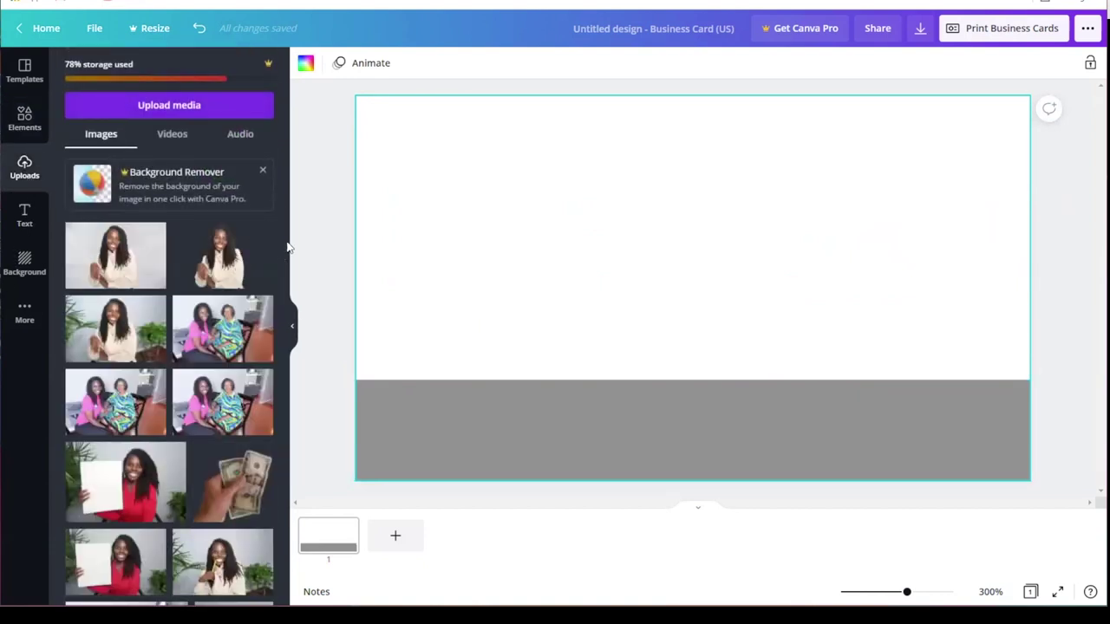
Step: Add the pink-shirt cutout portrait and place it at the card's lower left over the band
scroll(284, 298, "down", 10)
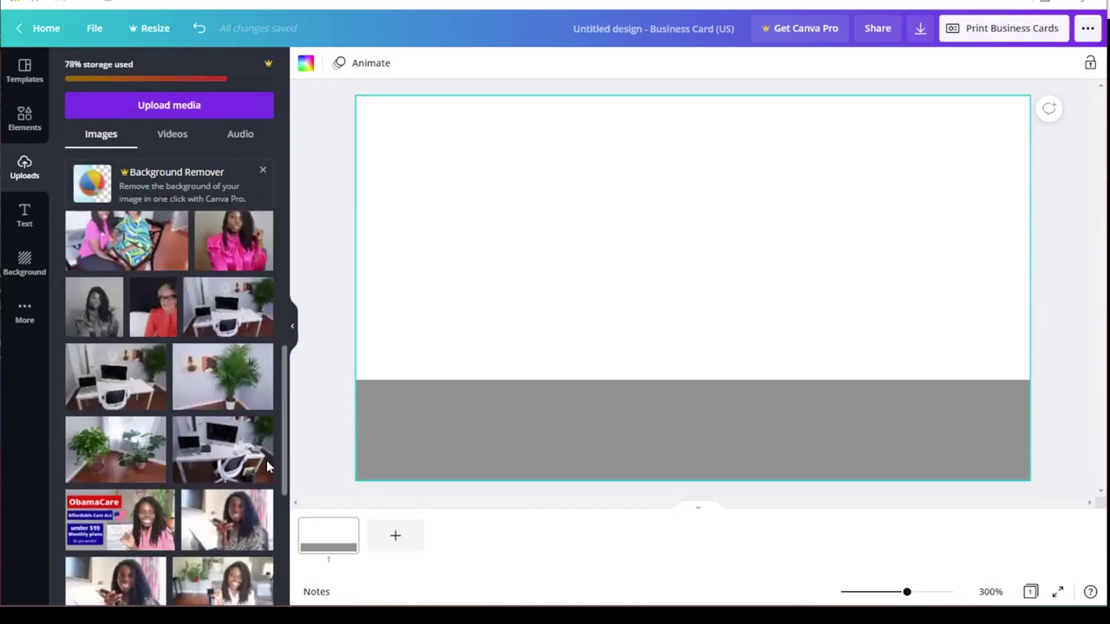
scroll(267, 546, "down", 3)
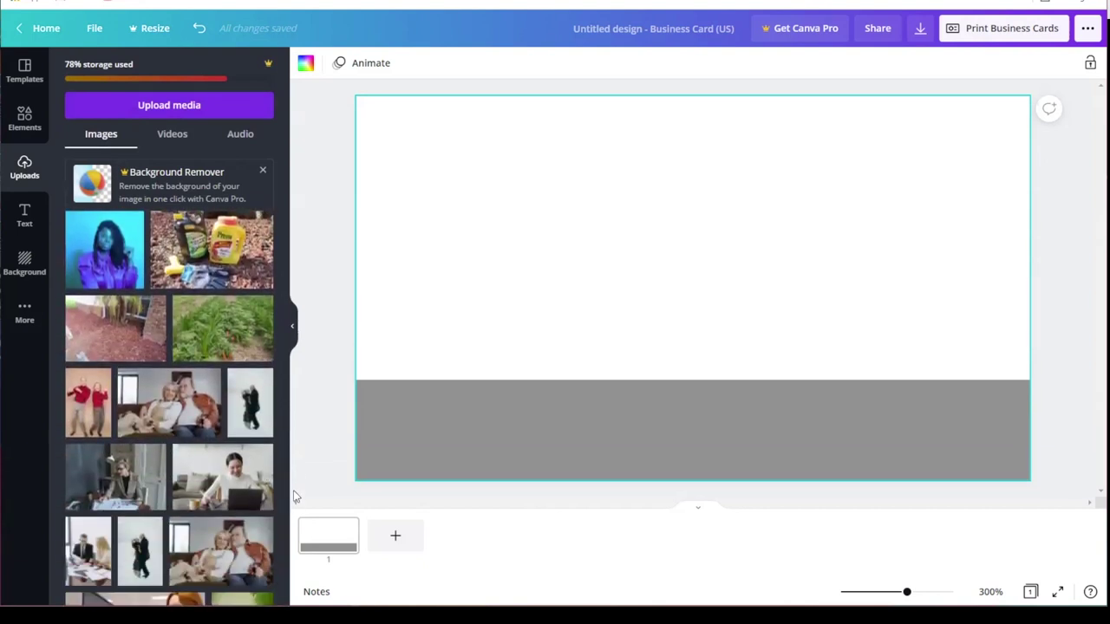
scroll(284, 441, "down", 10)
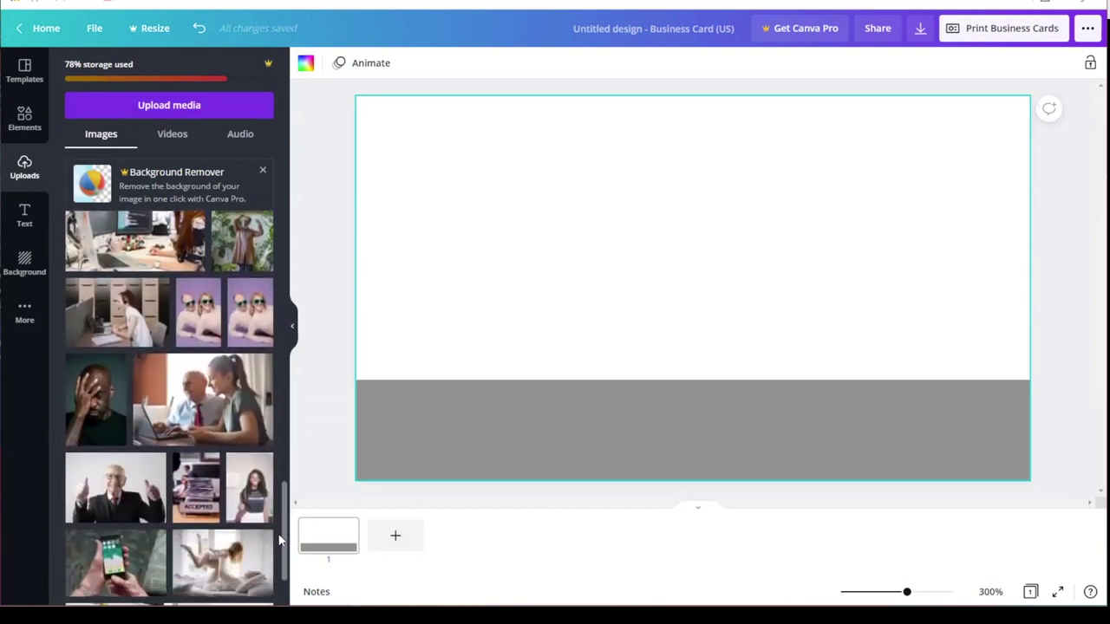
scroll(282, 556, "down", 10)
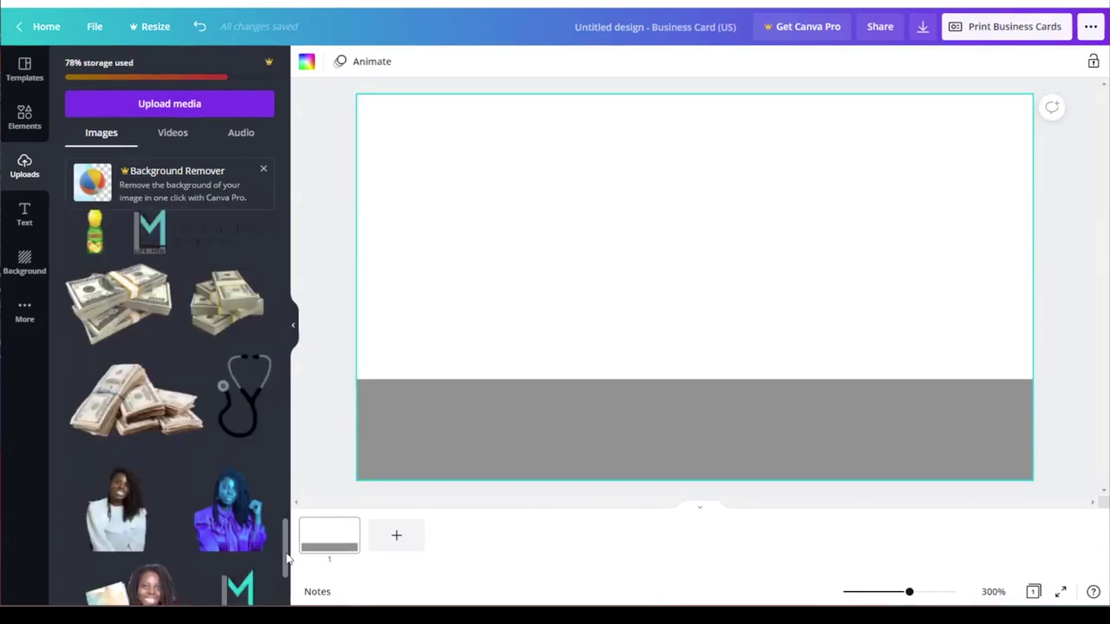
scroll(278, 573, "down", 1)
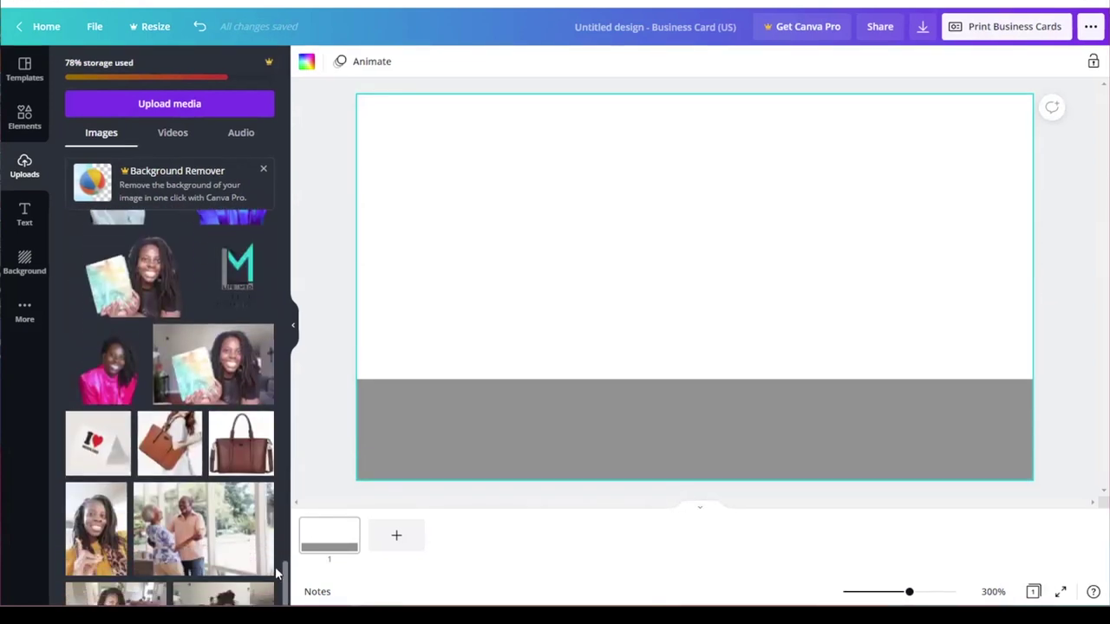
left_click(114, 373)
left_click_drag(725, 332, 475, 406)
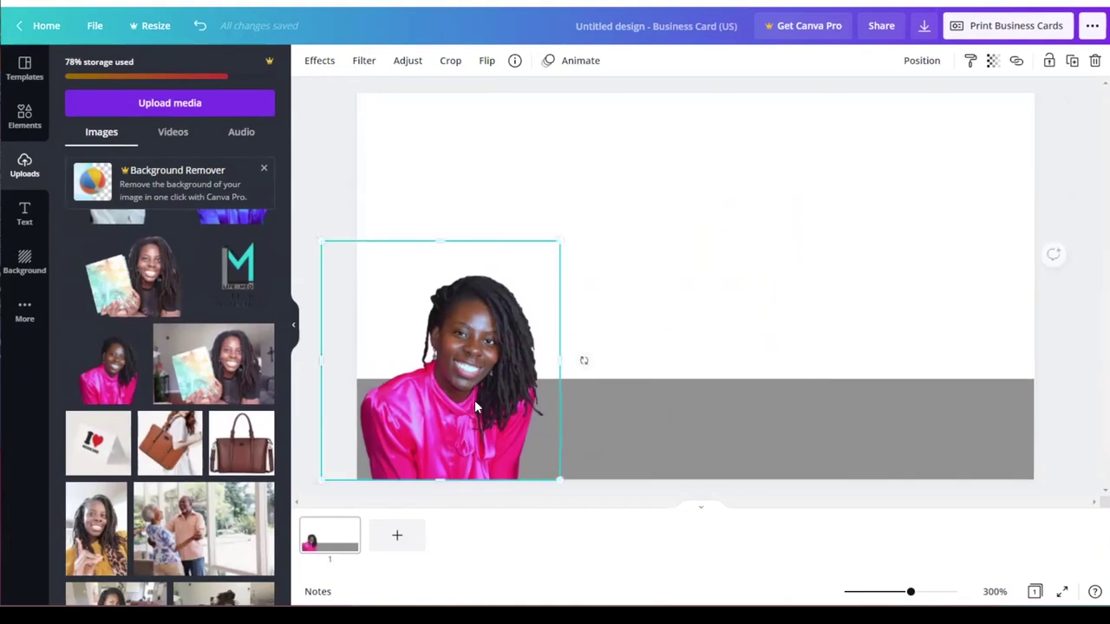
left_click(688, 334)
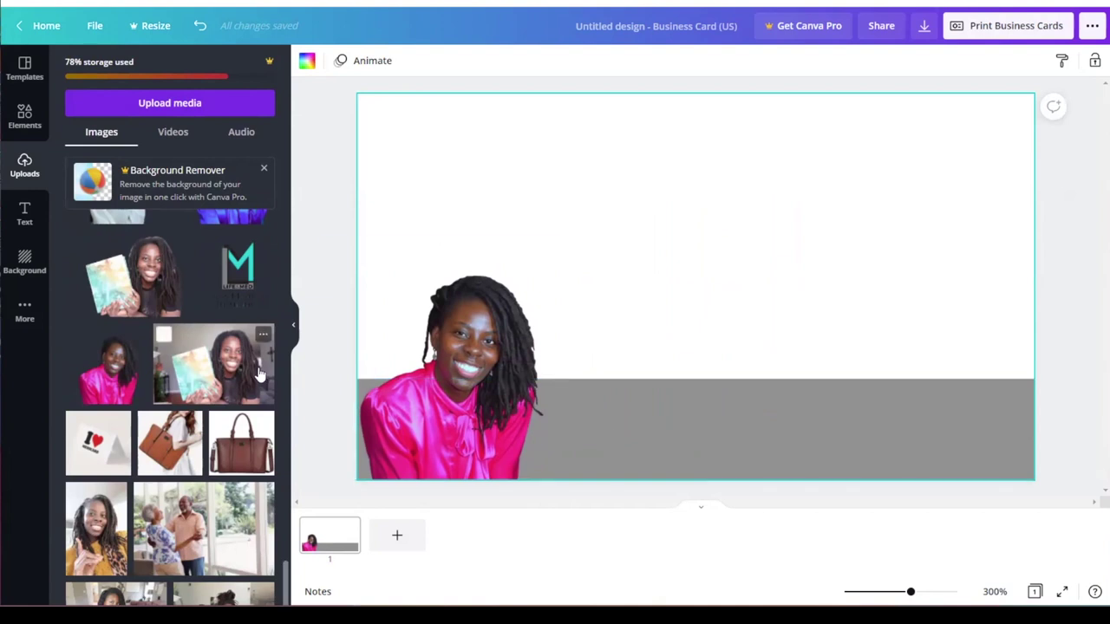
Step: Add the LIFE&MED logo and crop away its Life & Medicare Insurance text line
left_click(231, 262)
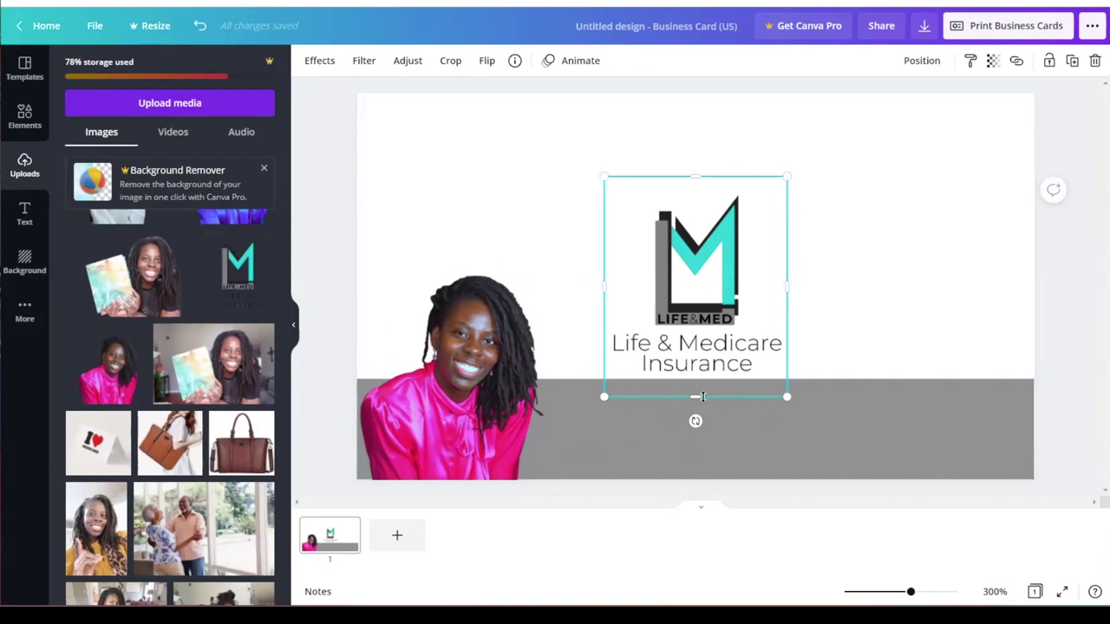
left_click_drag(695, 399, 704, 334)
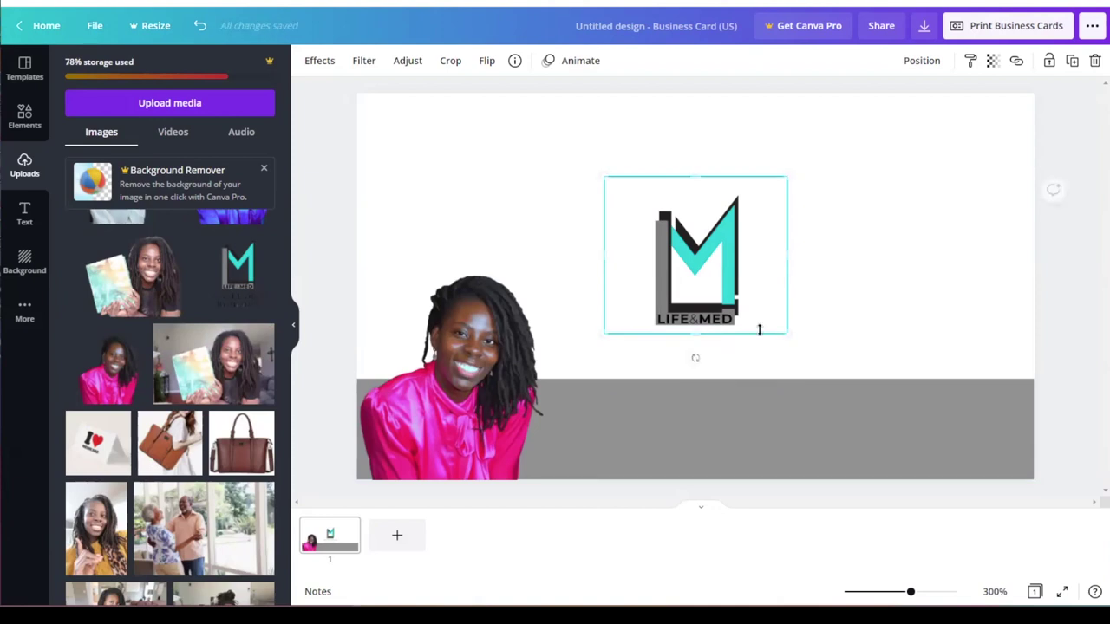
left_click(867, 297)
Step: Move the cropped logo into the card's top-left corner
left_click_drag(719, 287, 452, 197)
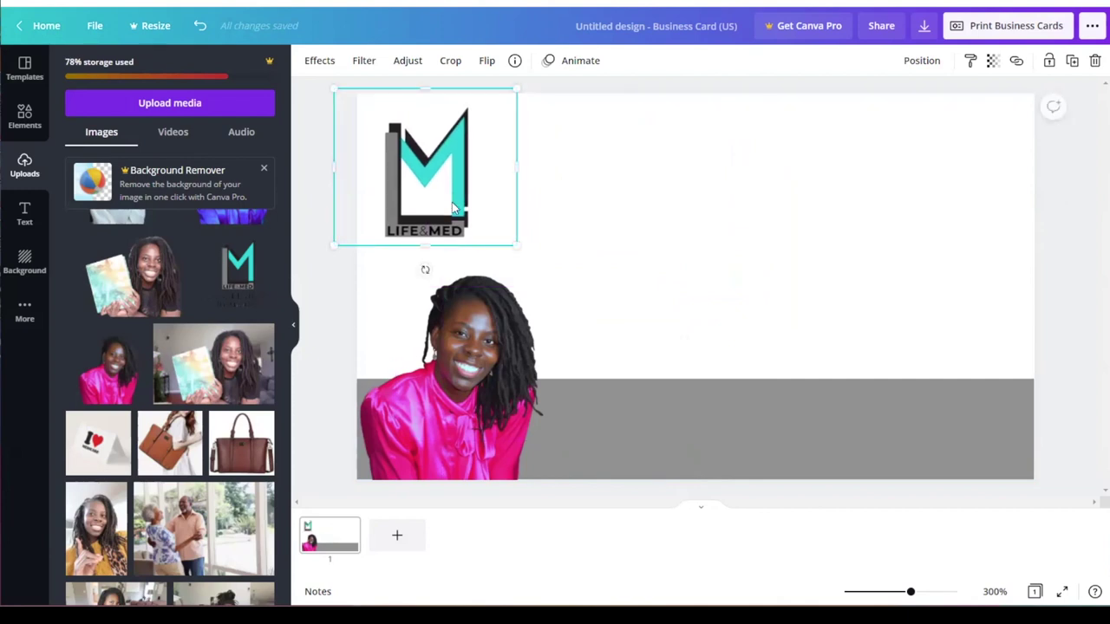
left_click(582, 244)
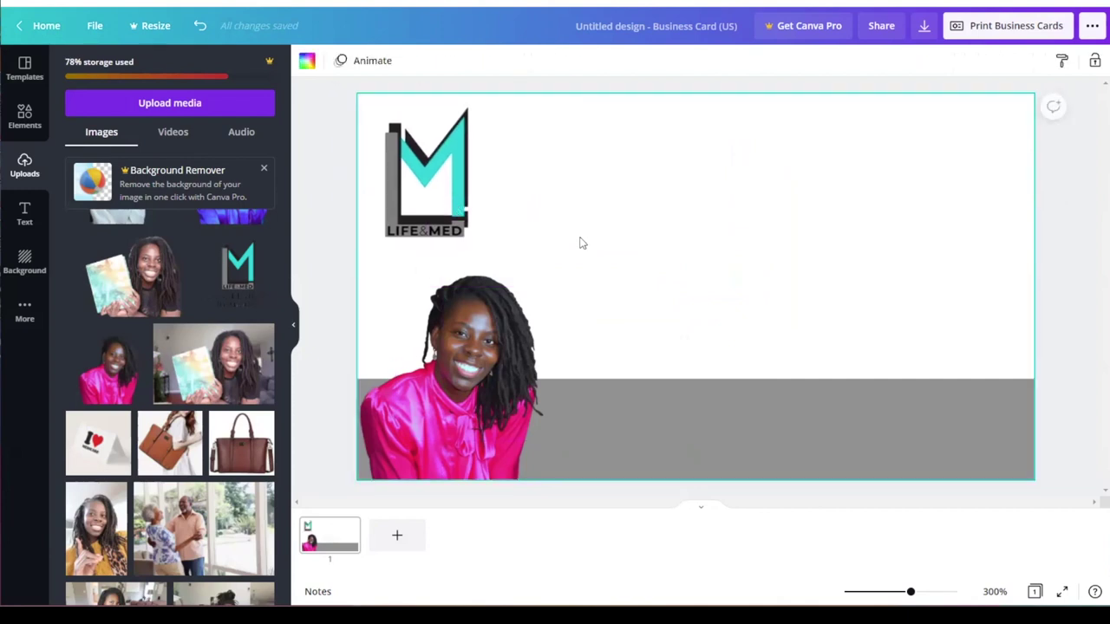
left_click_drag(459, 180, 447, 174)
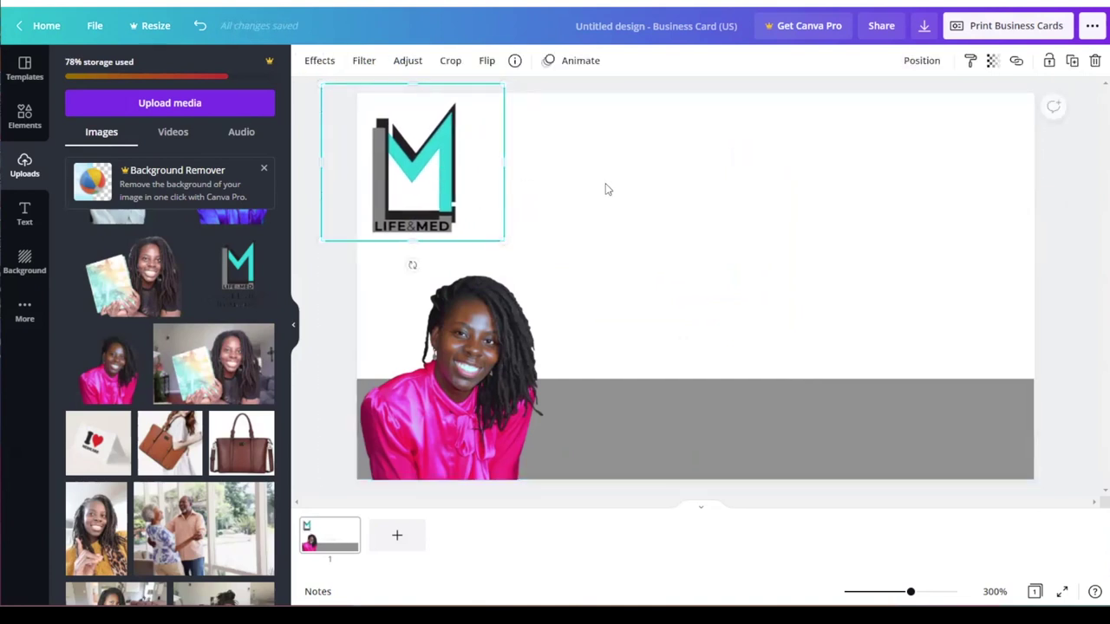
left_click(631, 189)
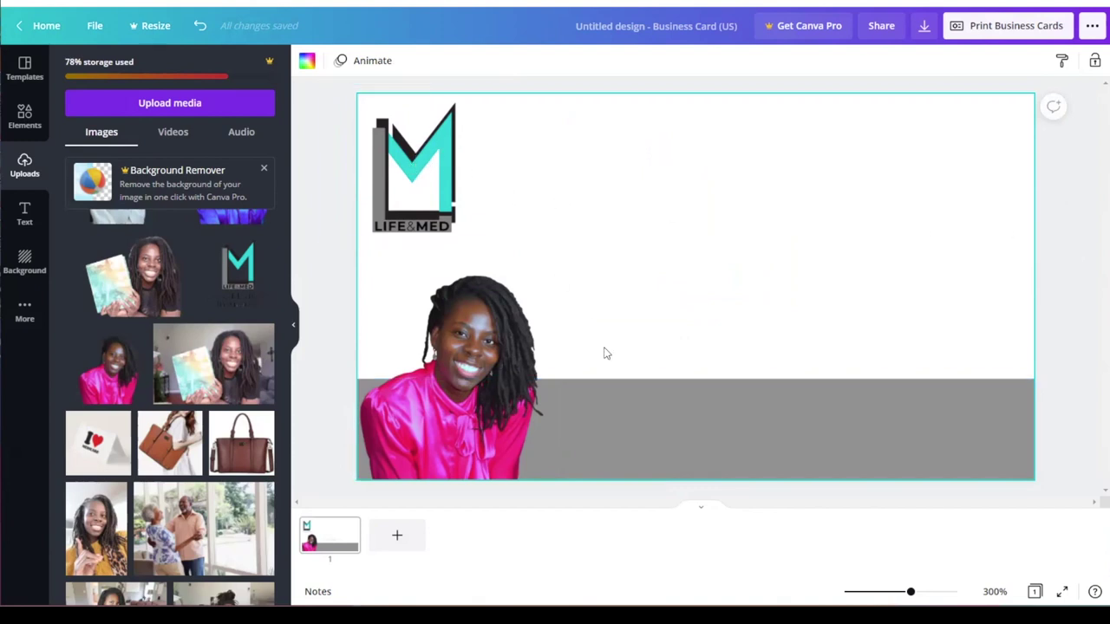
left_click(647, 427)
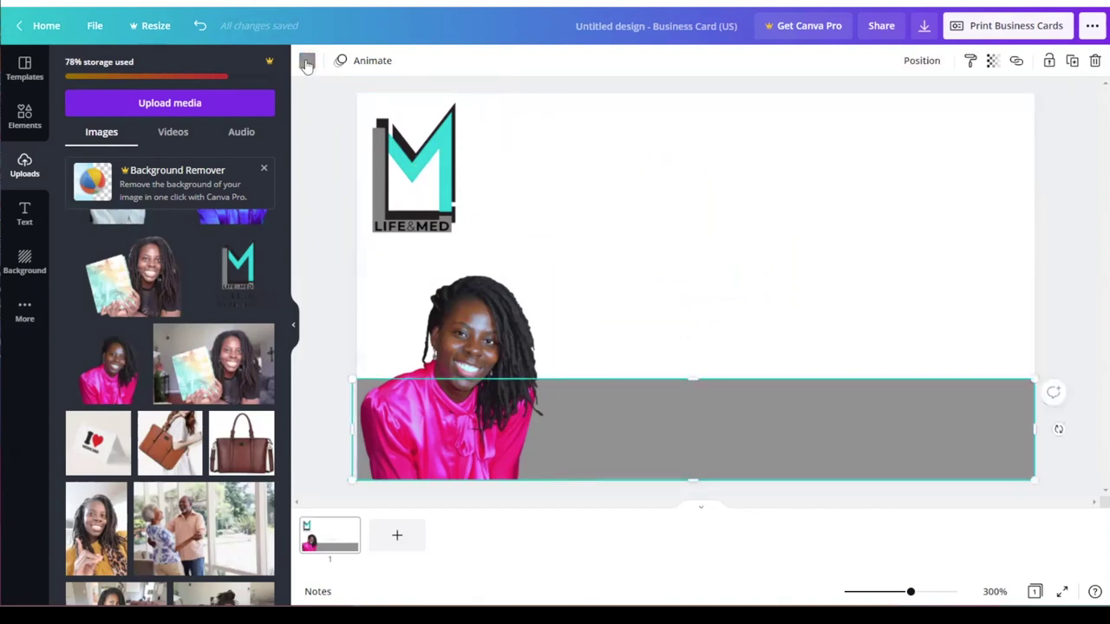
Step: Change the bottom band's colour to the logo's turquoise
left_click(307, 61)
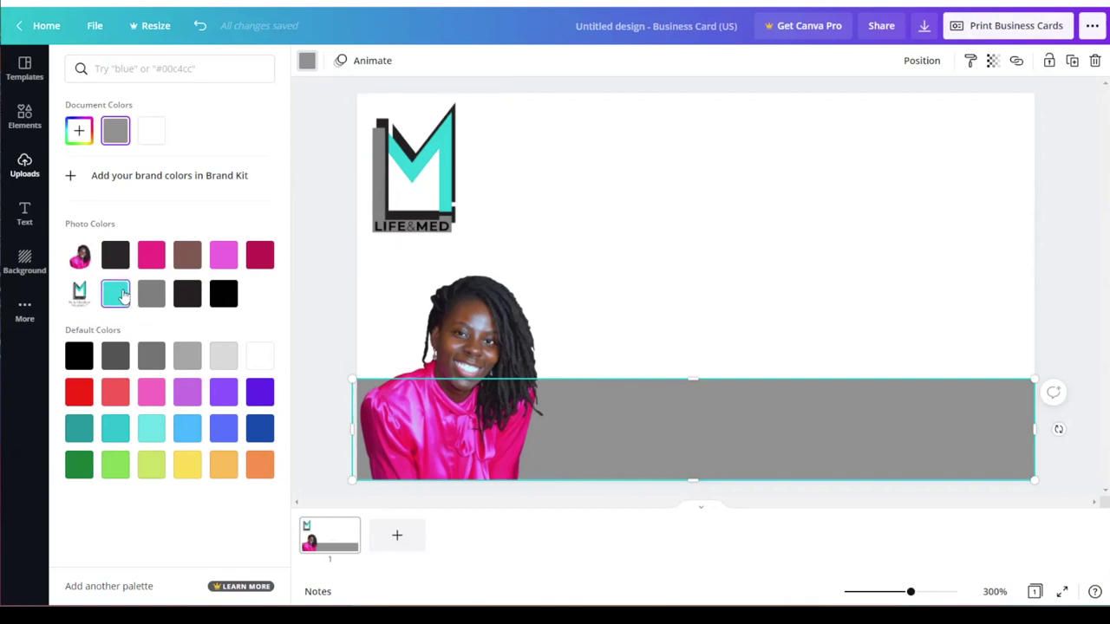
left_click(119, 296)
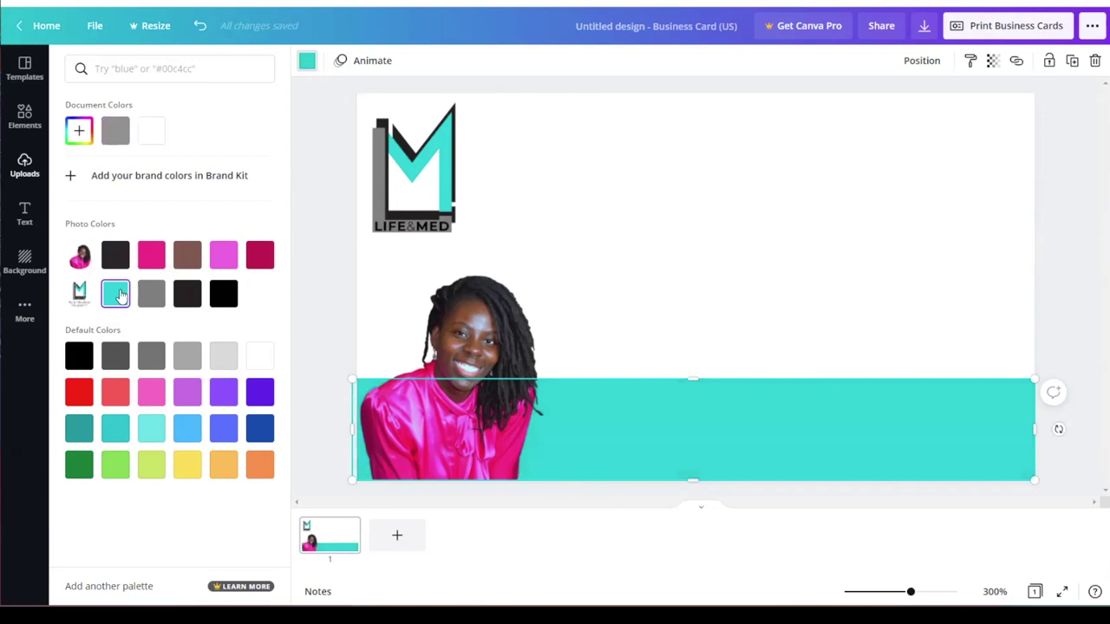
left_click(733, 318)
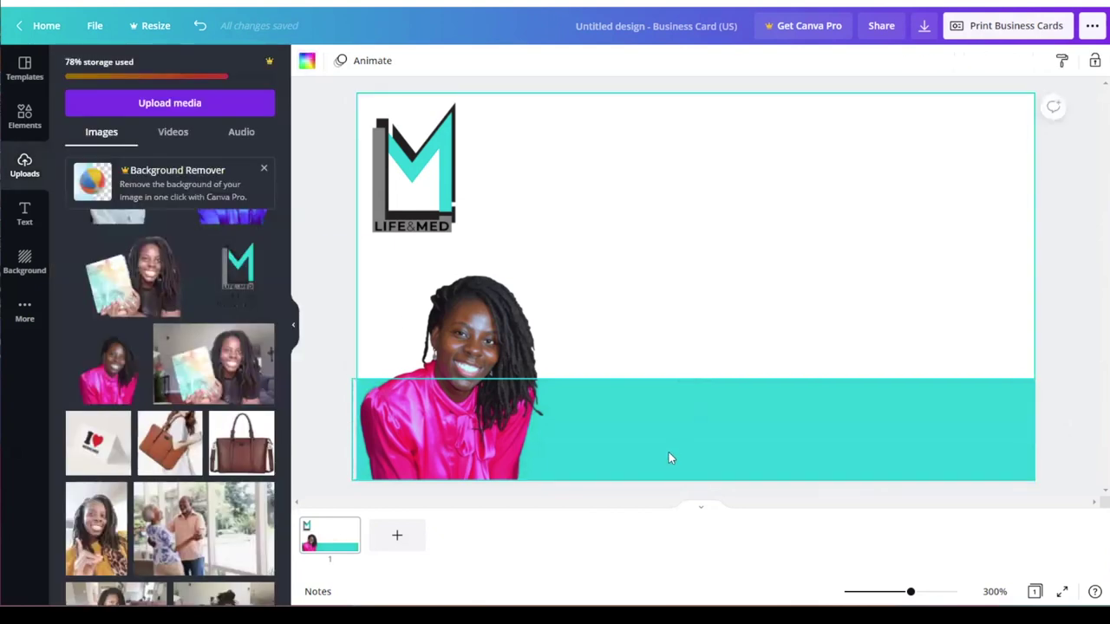
Step: Fine-tune the band's custom colour to a brighter turquoise, #10E6EB
left_click(623, 402)
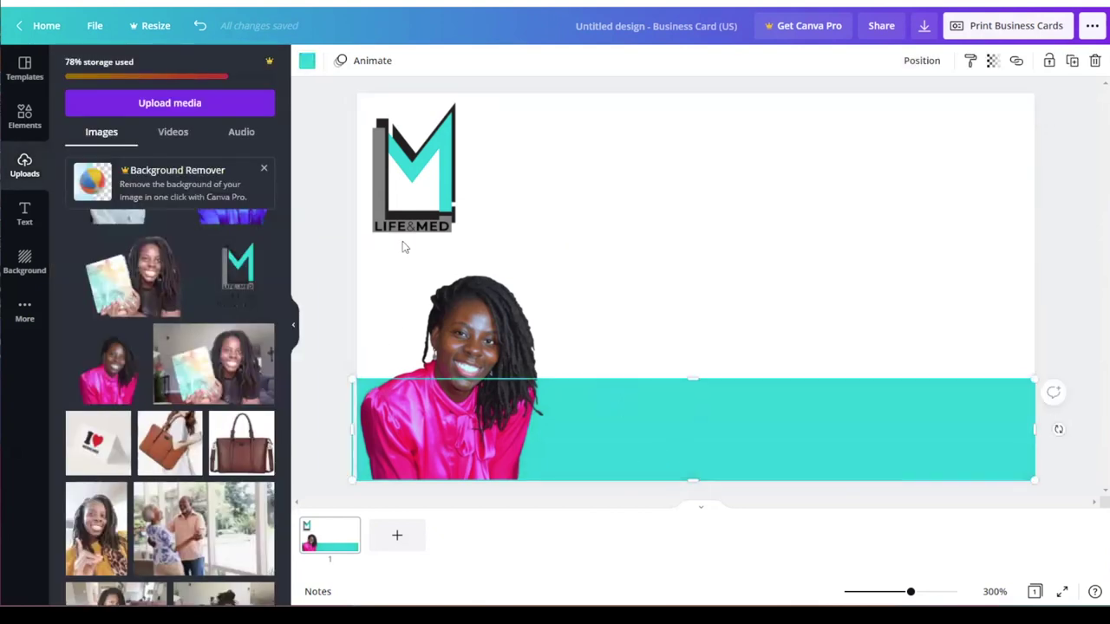
left_click(307, 62)
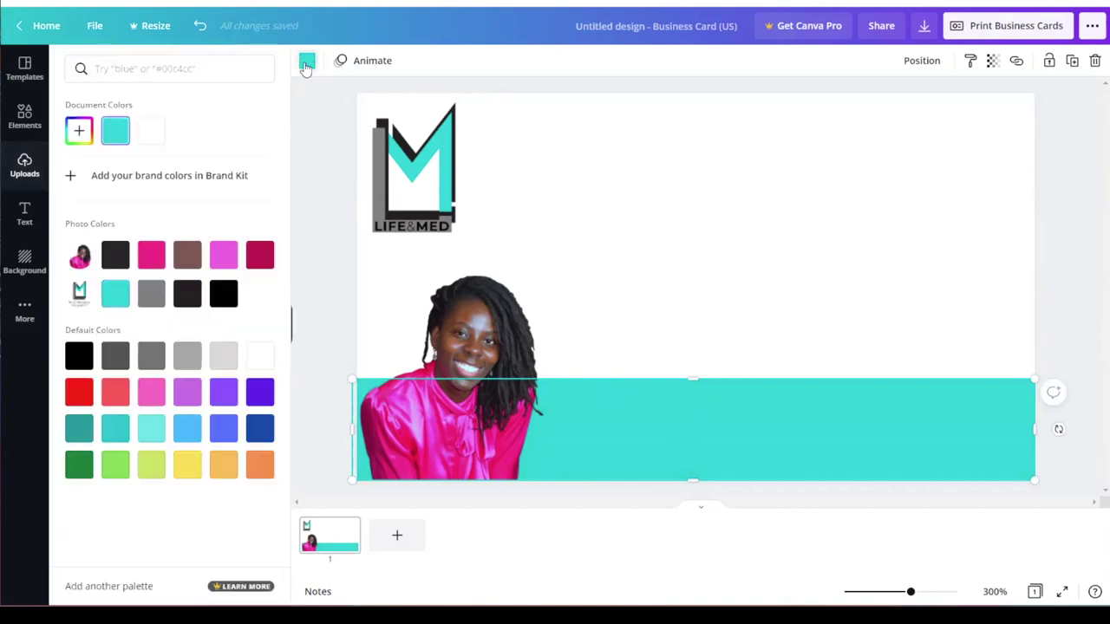
left_click(77, 132)
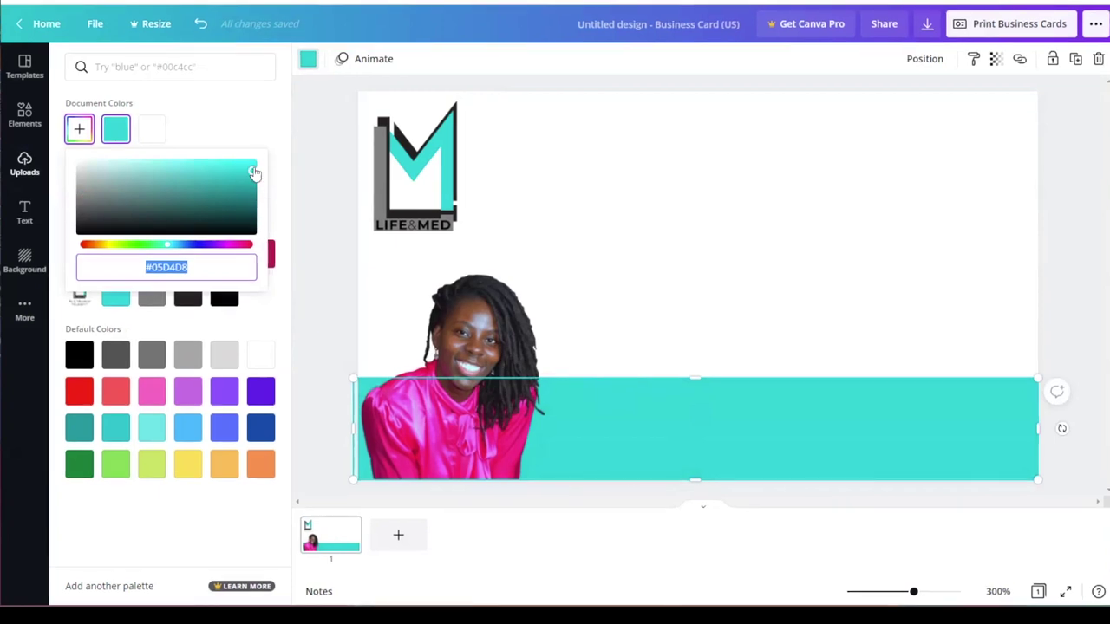
left_click_drag(253, 170, 245, 171)
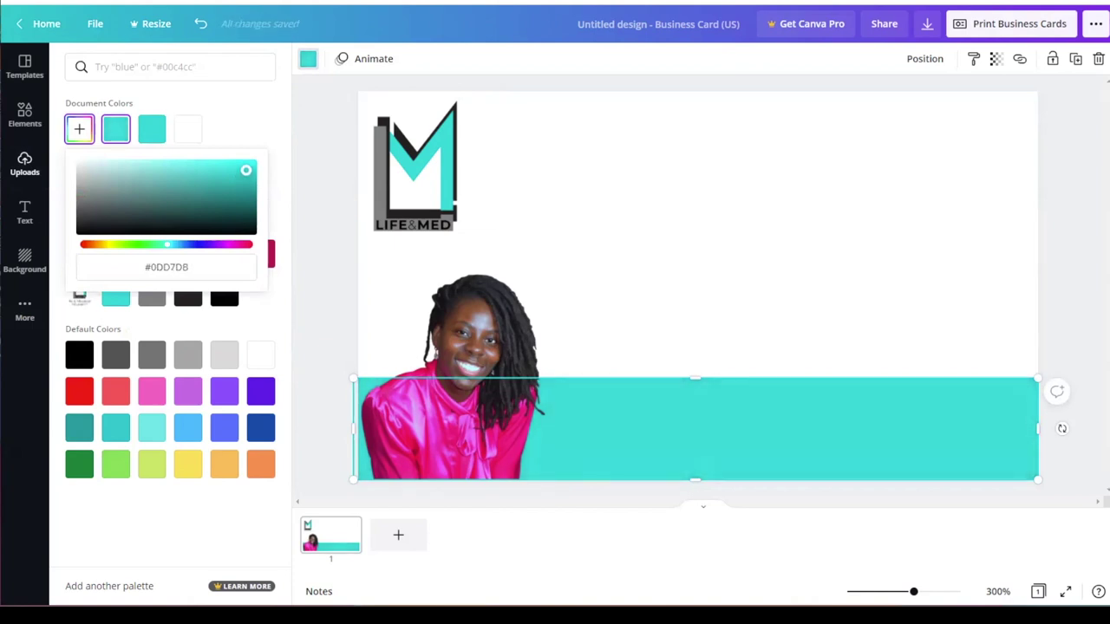
left_click_drag(246, 171, 247, 168)
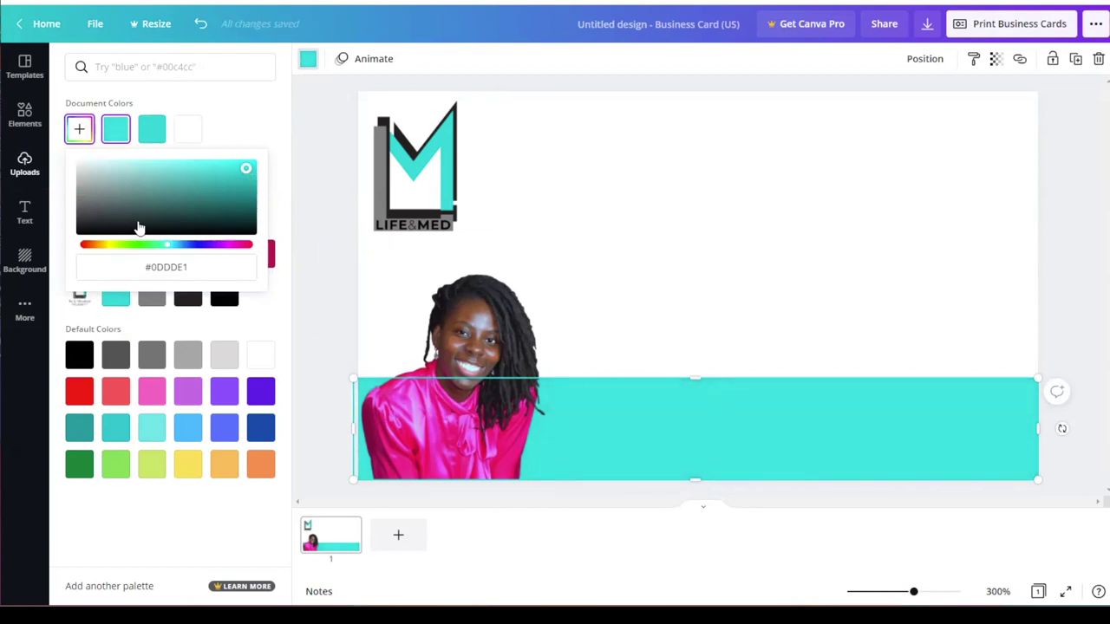
left_click_drag(248, 168, 245, 164)
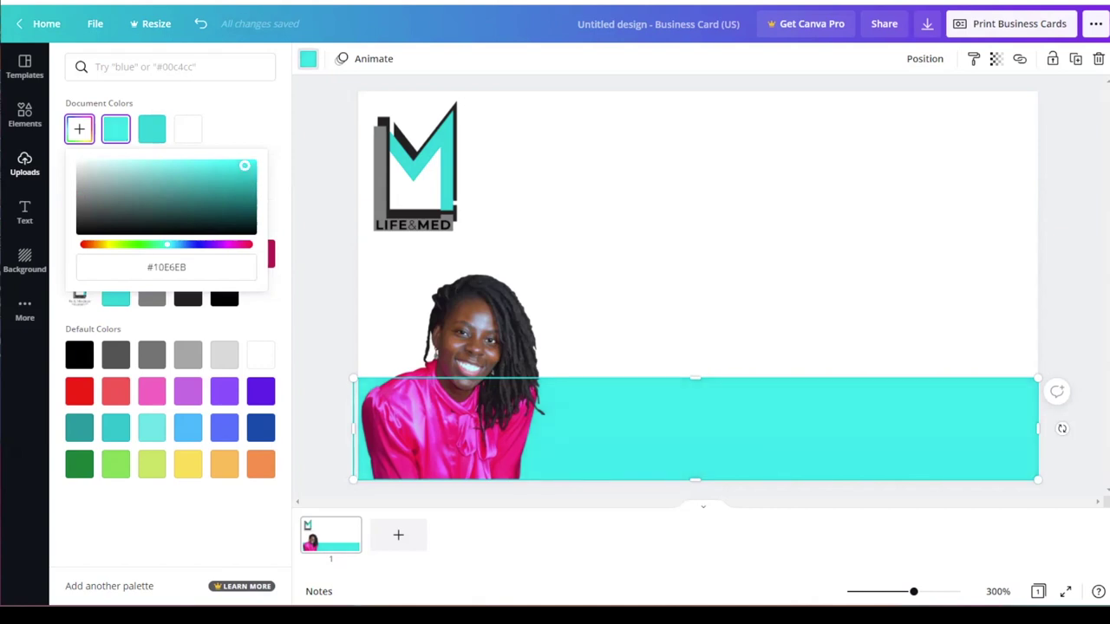
left_click(501, 201)
left_click(651, 202)
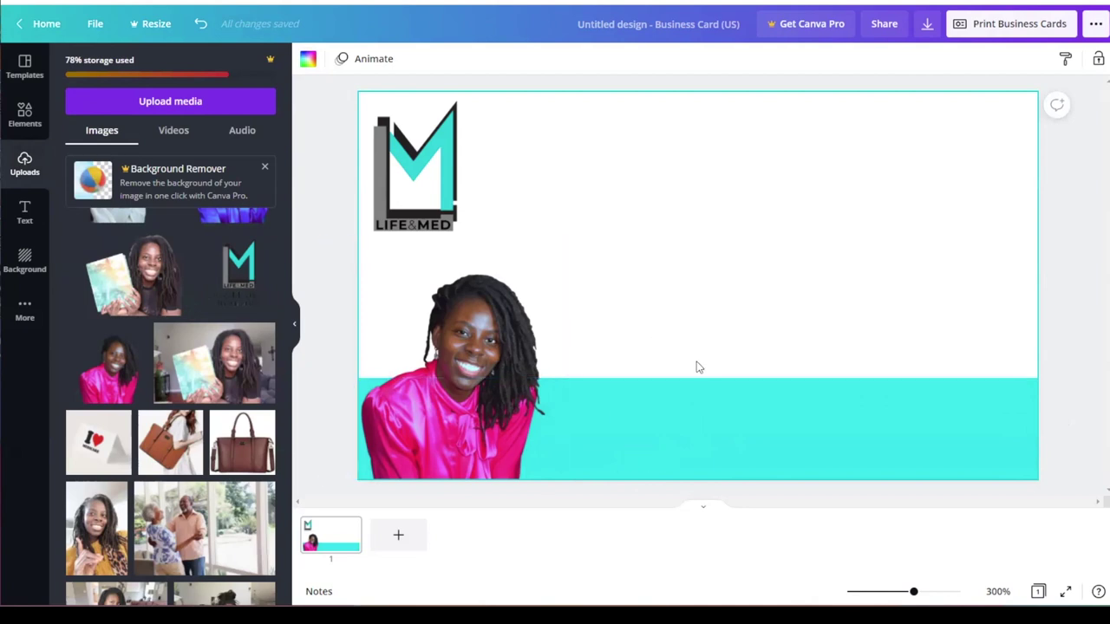
Step: Add a heading text box containing the business phone number
left_click(24, 213)
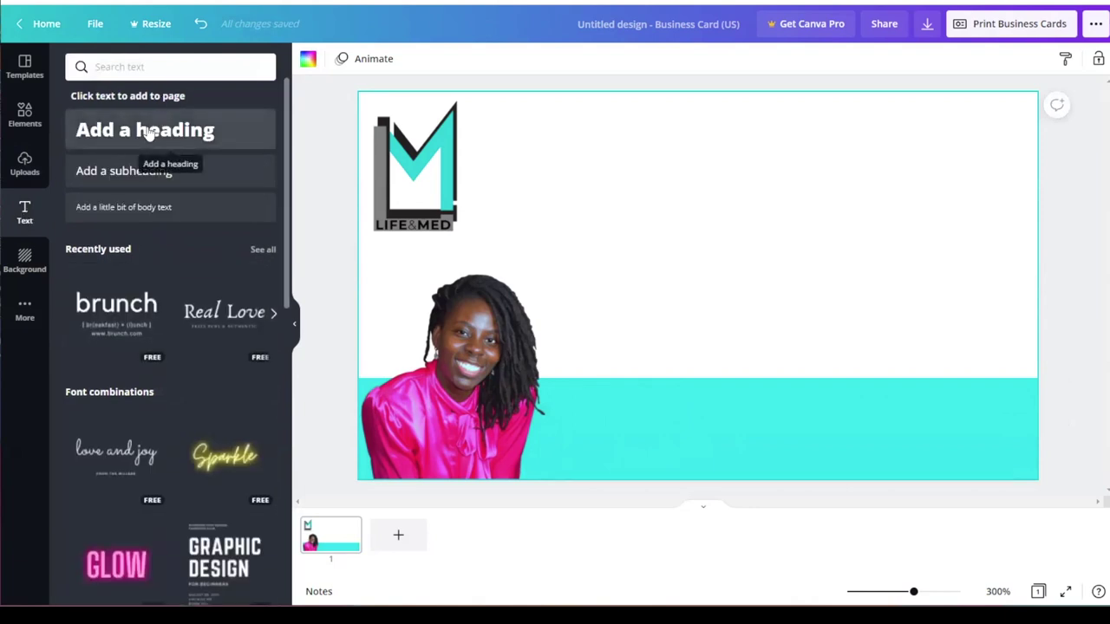
left_click(156, 130)
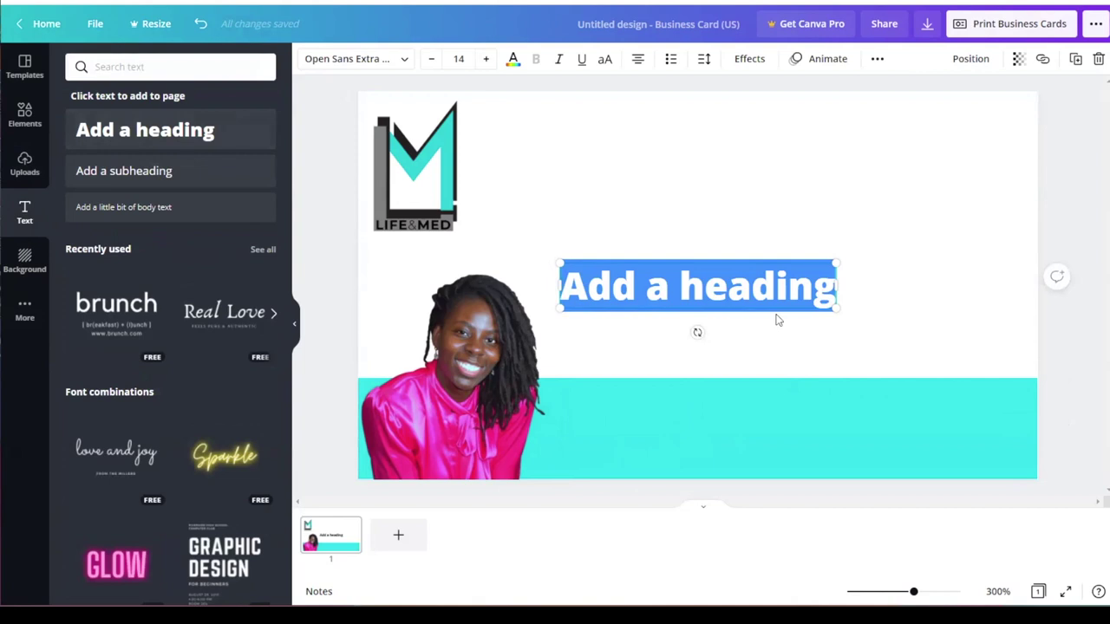
type("3")
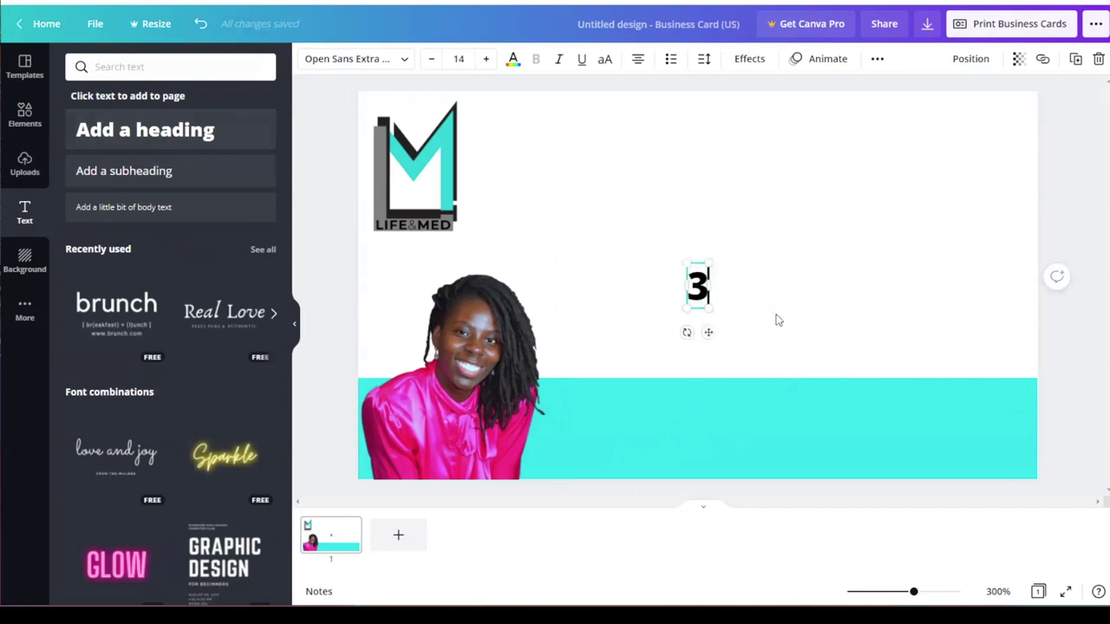
key("BackSpace")
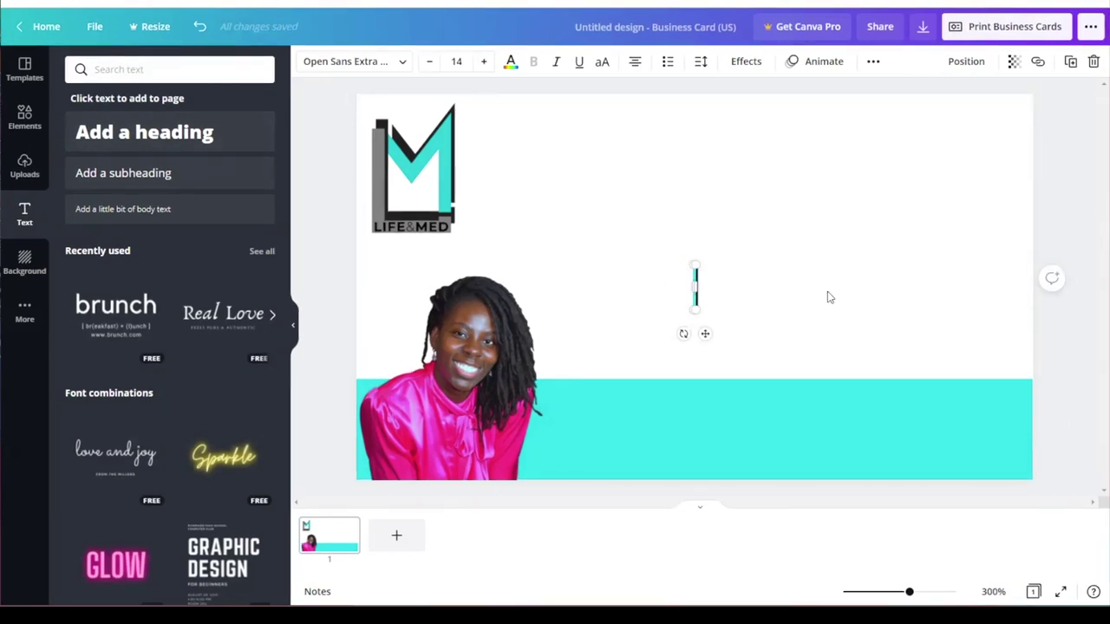
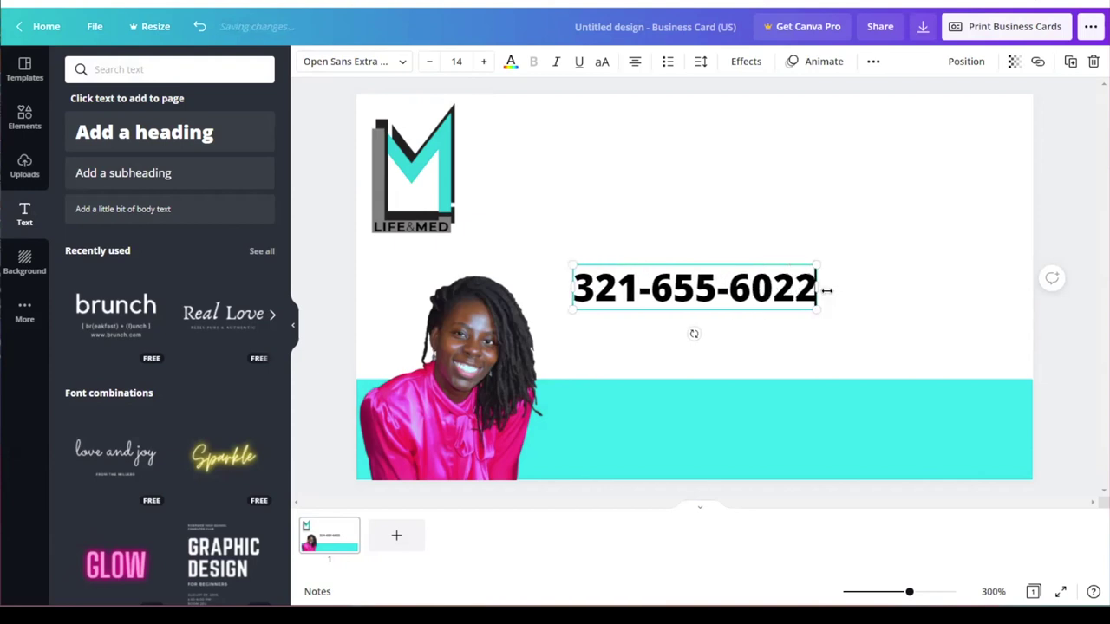
Step: Enlarge the phone number text and move it down onto the turquoise band
left_click_drag(572, 264, 516, 212)
left_click_drag(818, 305, 993, 392)
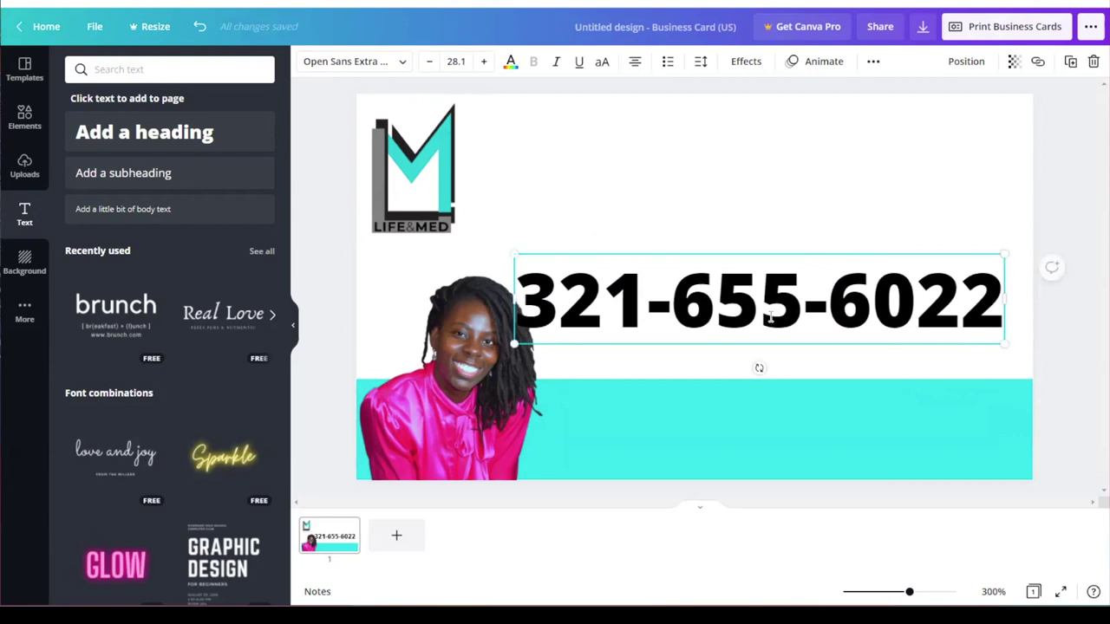
left_click(742, 296)
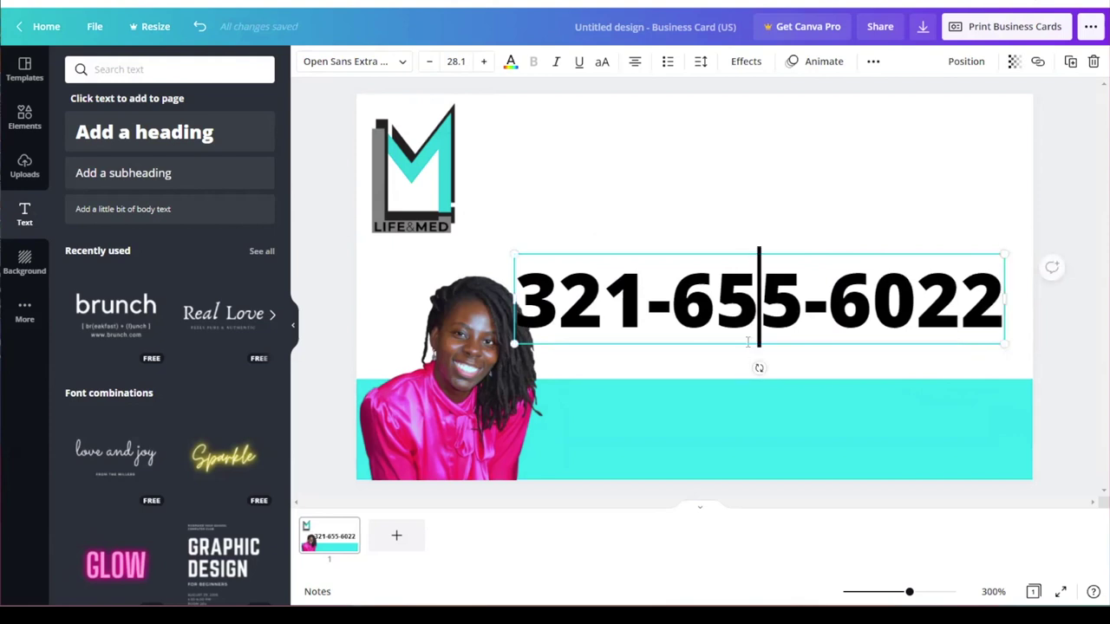
left_click_drag(748, 343, 765, 483)
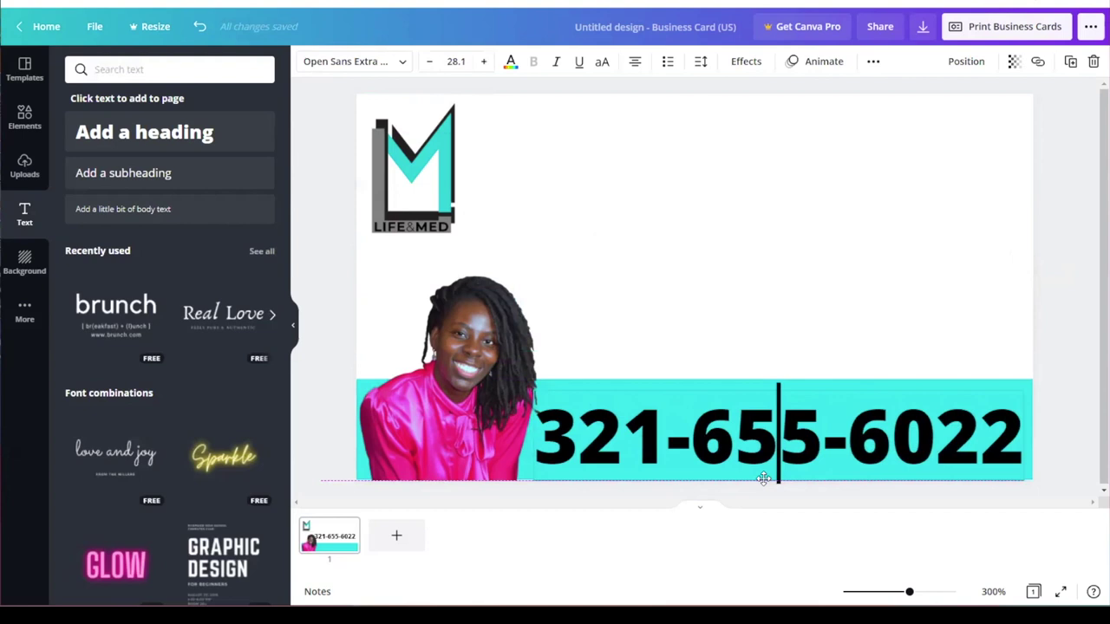
Step: Resize and shift the phone number slightly right so it fills the turquoise band
left_click(789, 314)
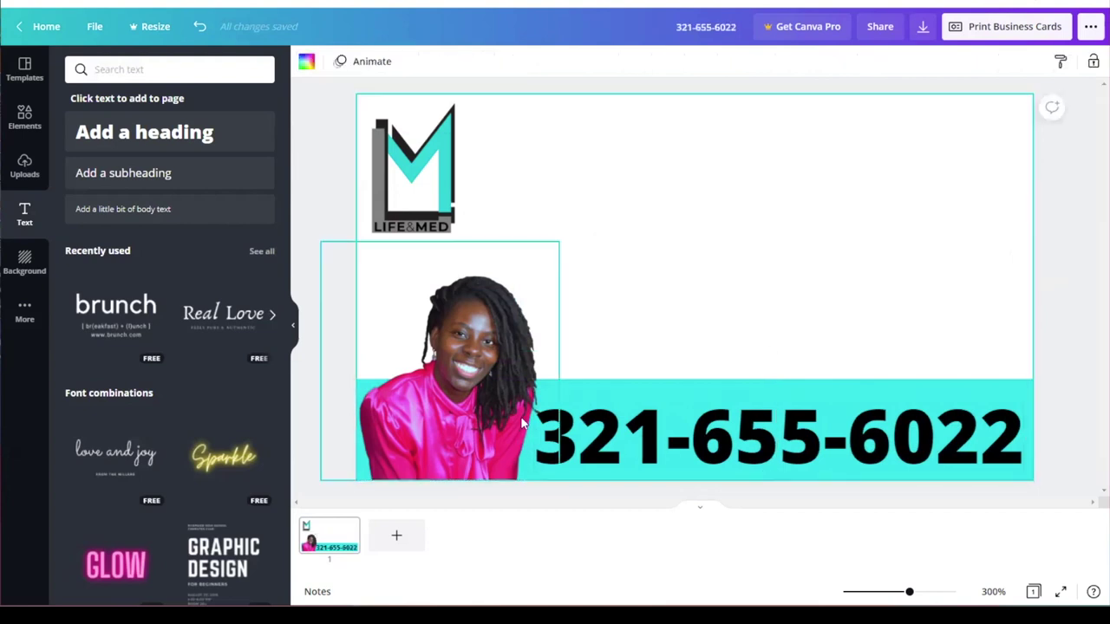
left_click(913, 418)
left_click_drag(1024, 389, 1001, 396)
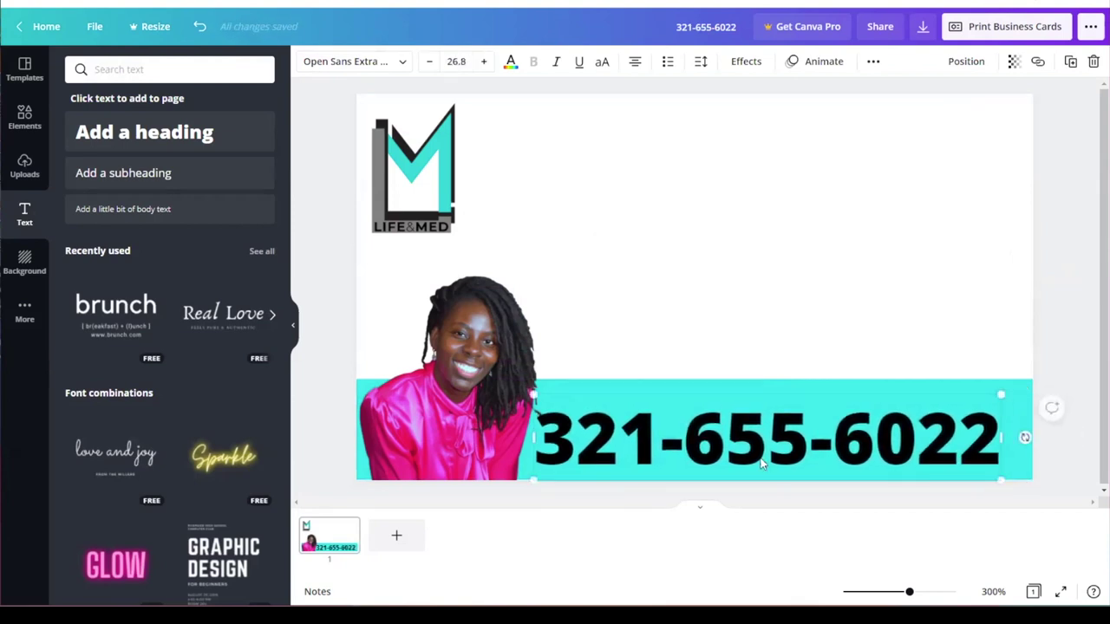
left_click_drag(764, 460, 778, 452)
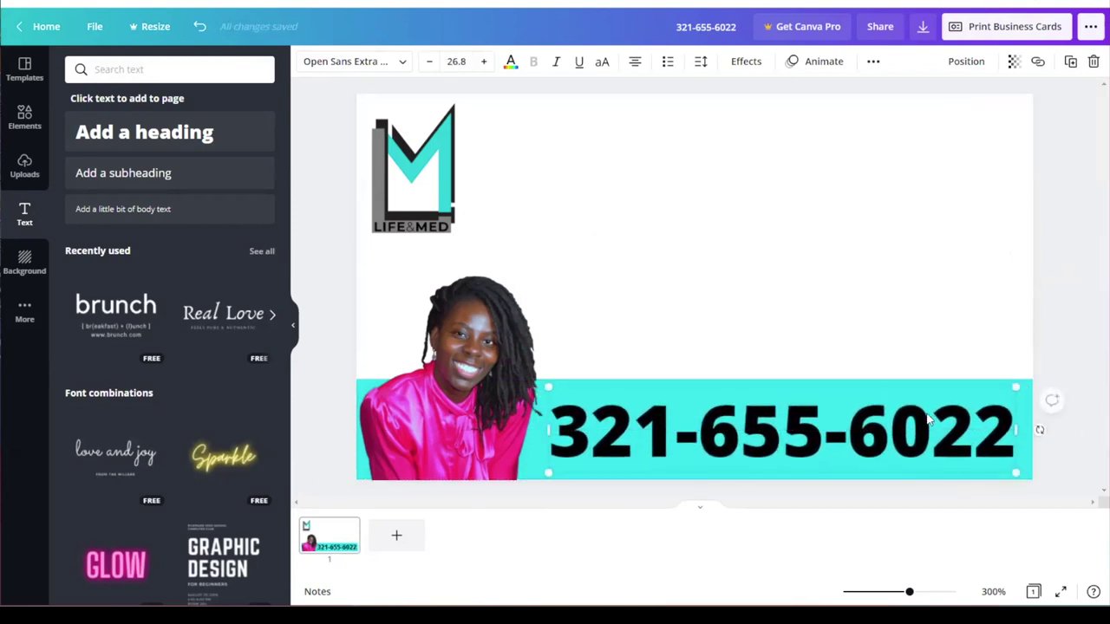
left_click(941, 360)
left_click(996, 406)
left_click_drag(1018, 387, 1025, 386)
left_click(927, 335)
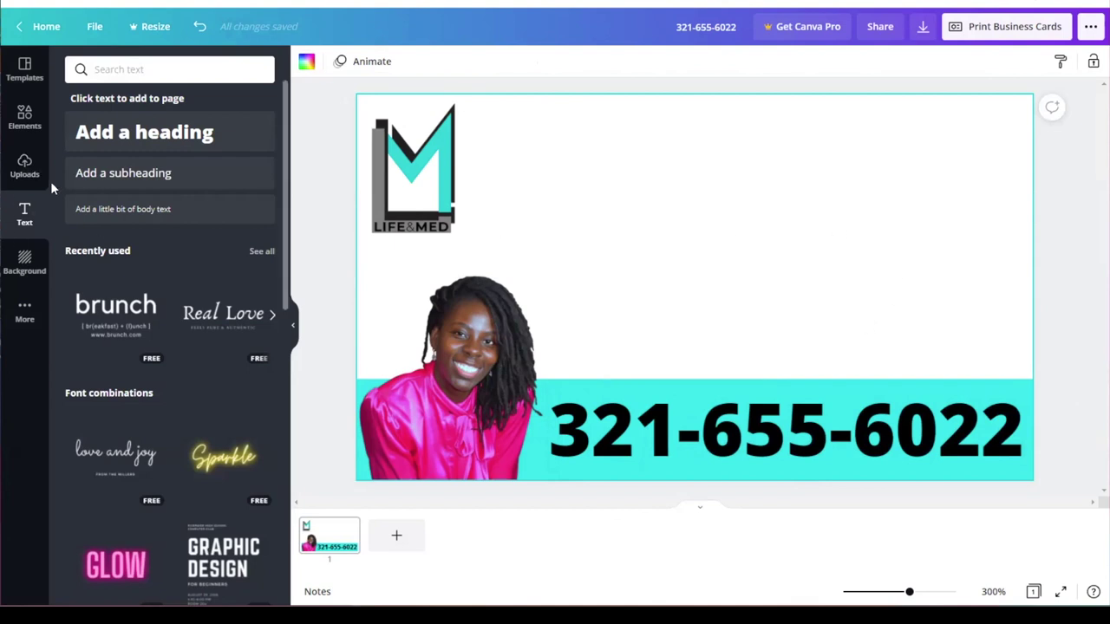
left_click(24, 165)
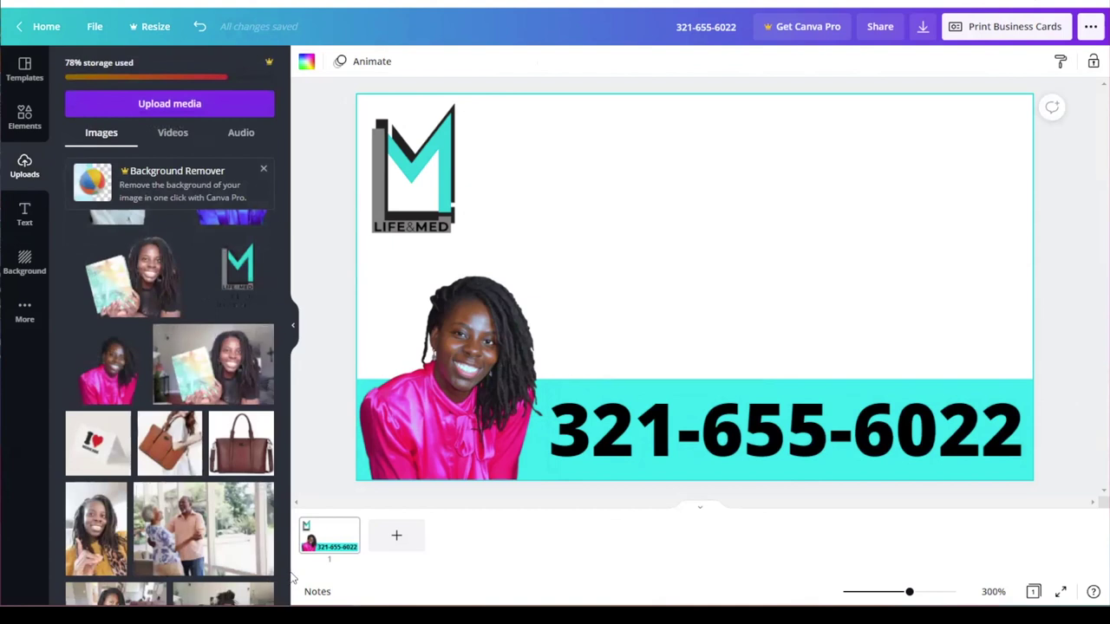
Step: Add the stethoscope image, enlarge it and place it at the card's upper right
scroll(269, 417, "up", 4)
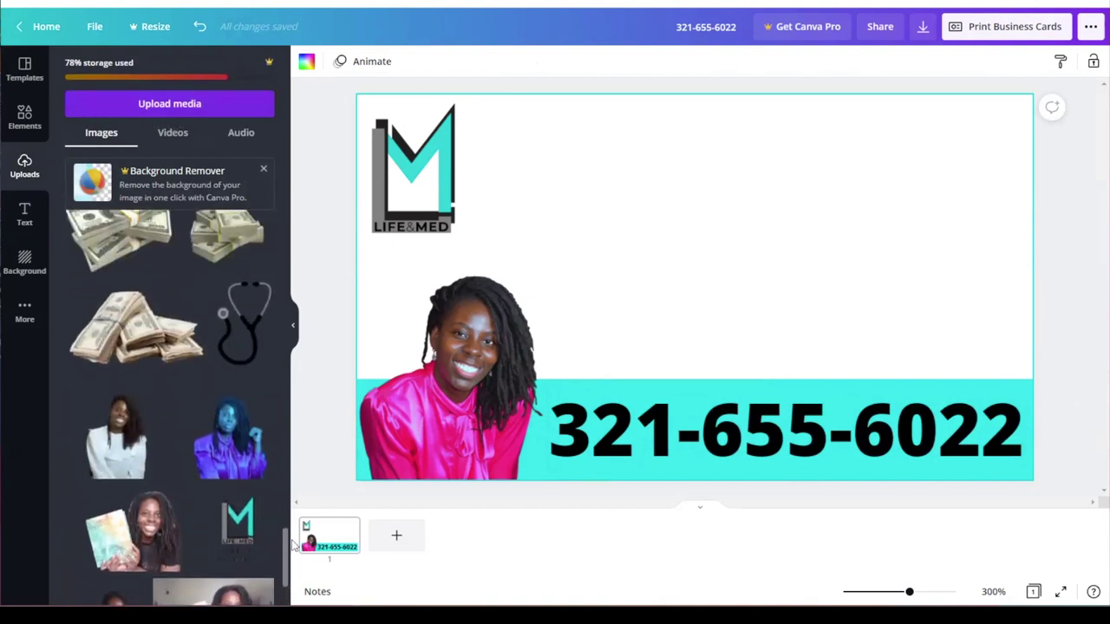
left_click(245, 391)
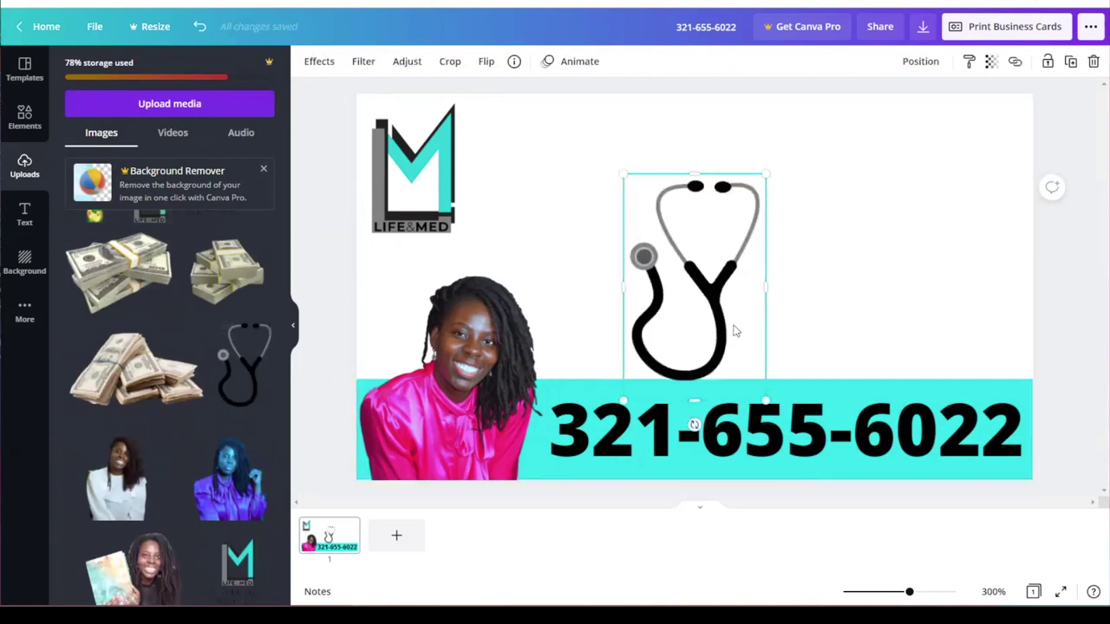
left_click_drag(717, 298, 971, 298)
left_click_drag(884, 176, 870, 97)
left_click_drag(956, 279, 964, 295)
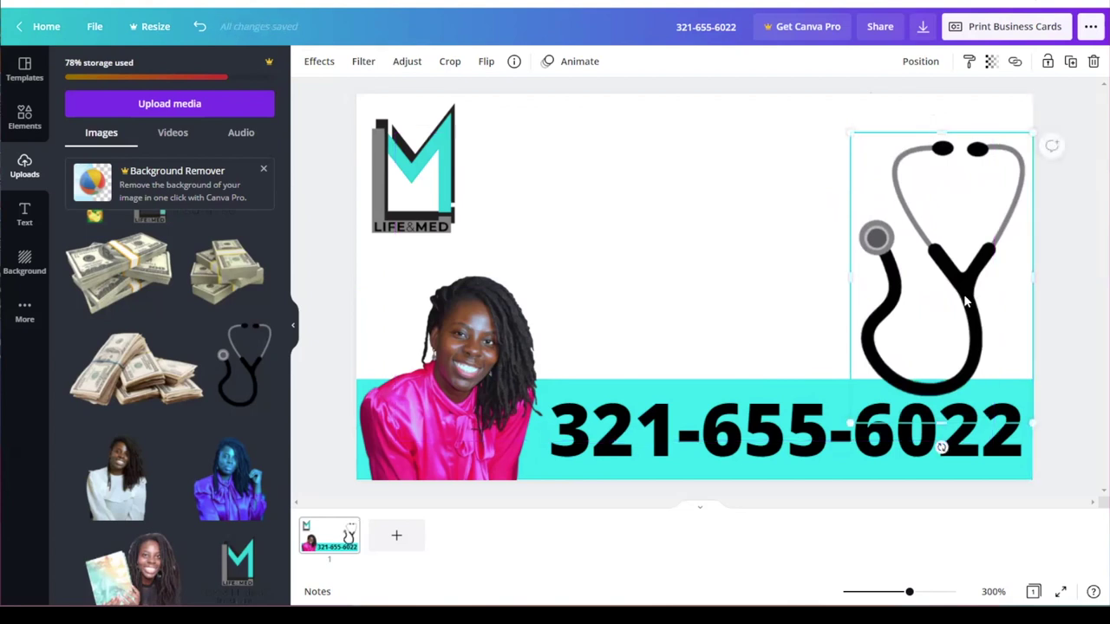
left_click(743, 157)
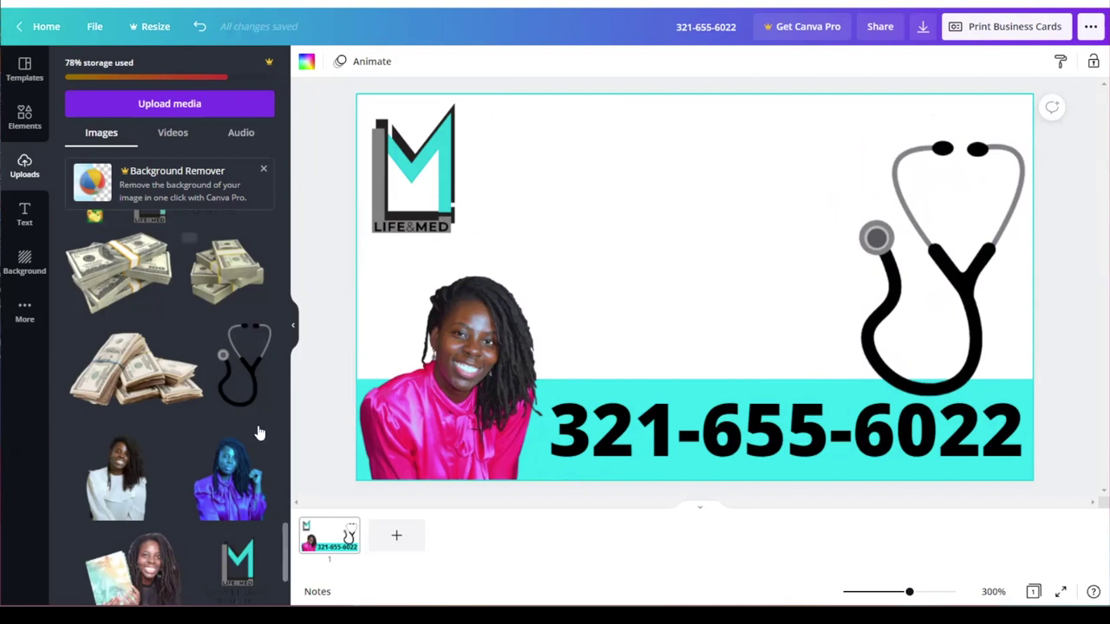
Step: Delete the small cropped LIFE&MED logo from the card
scroll(284, 559, "down", 2)
scroll(284, 559, "down", 8)
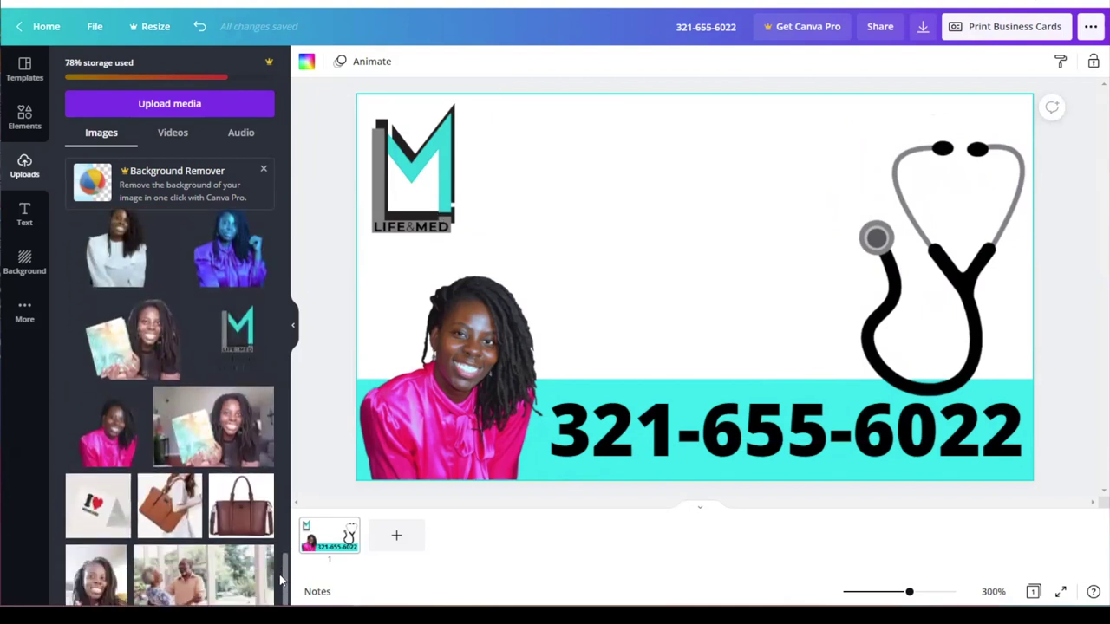
scroll(286, 559, "down", 5)
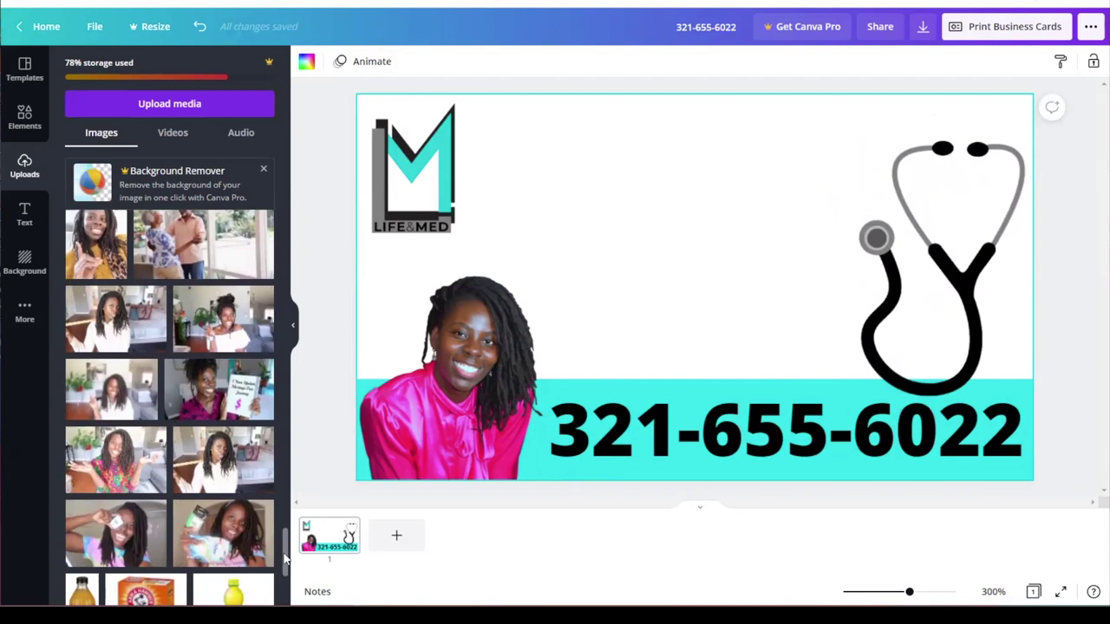
scroll(285, 559, "down", 10)
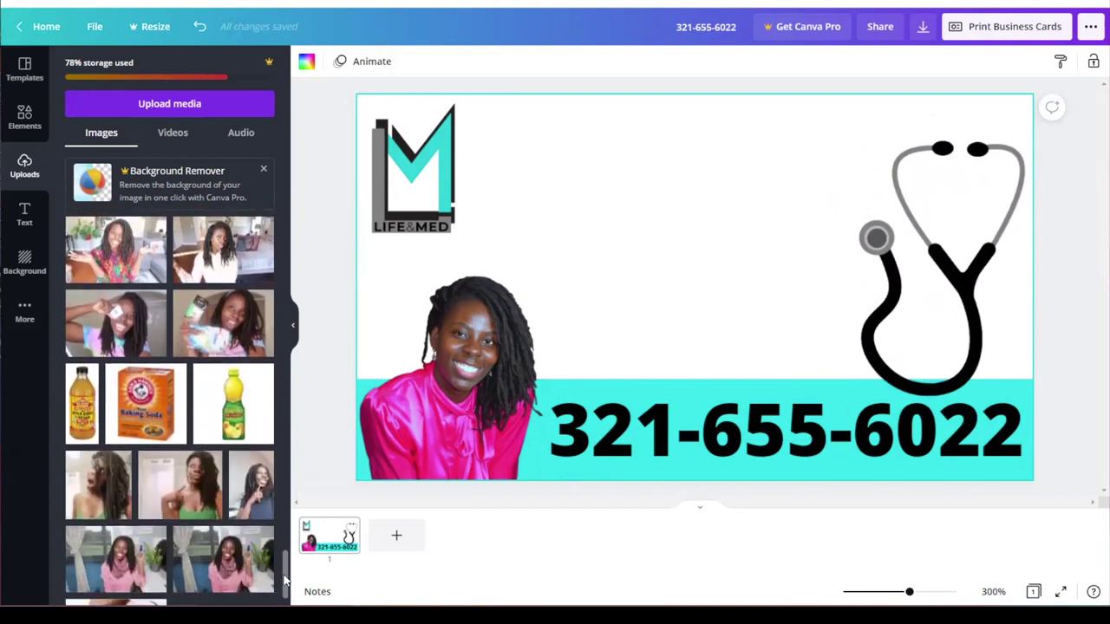
scroll(286, 559, "down", 8)
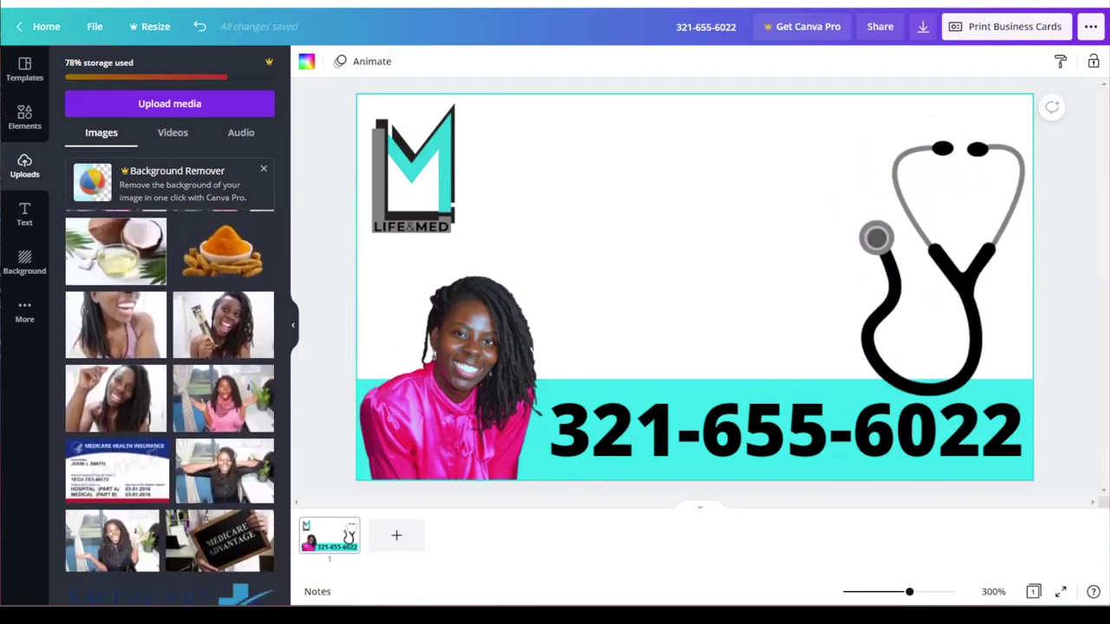
scroll(285, 559, "down", 10)
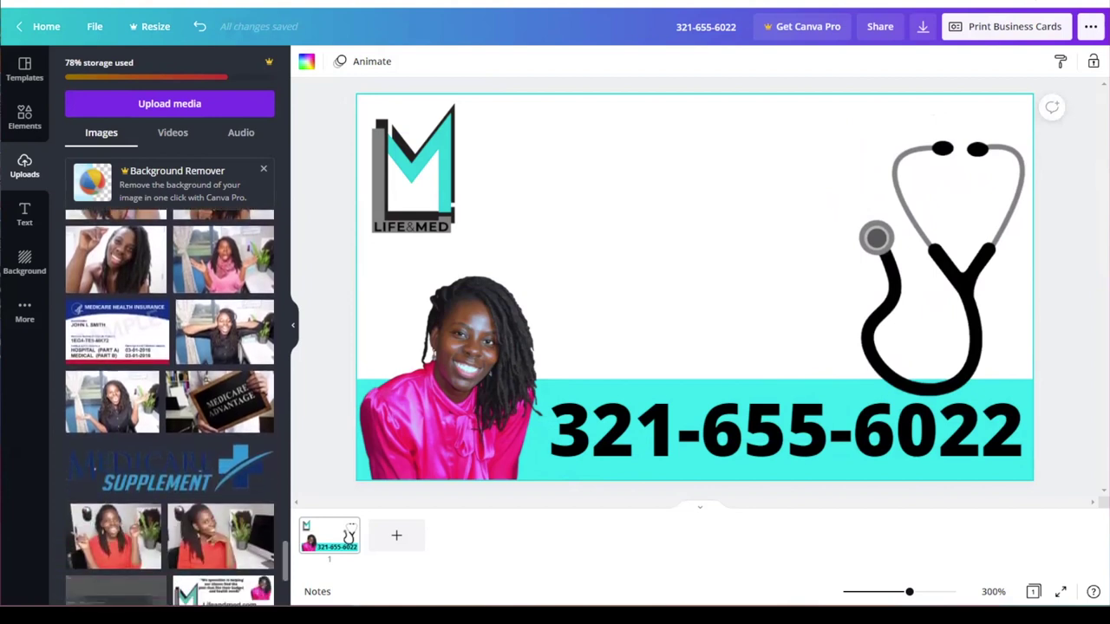
scroll(170, 407, "down", 7)
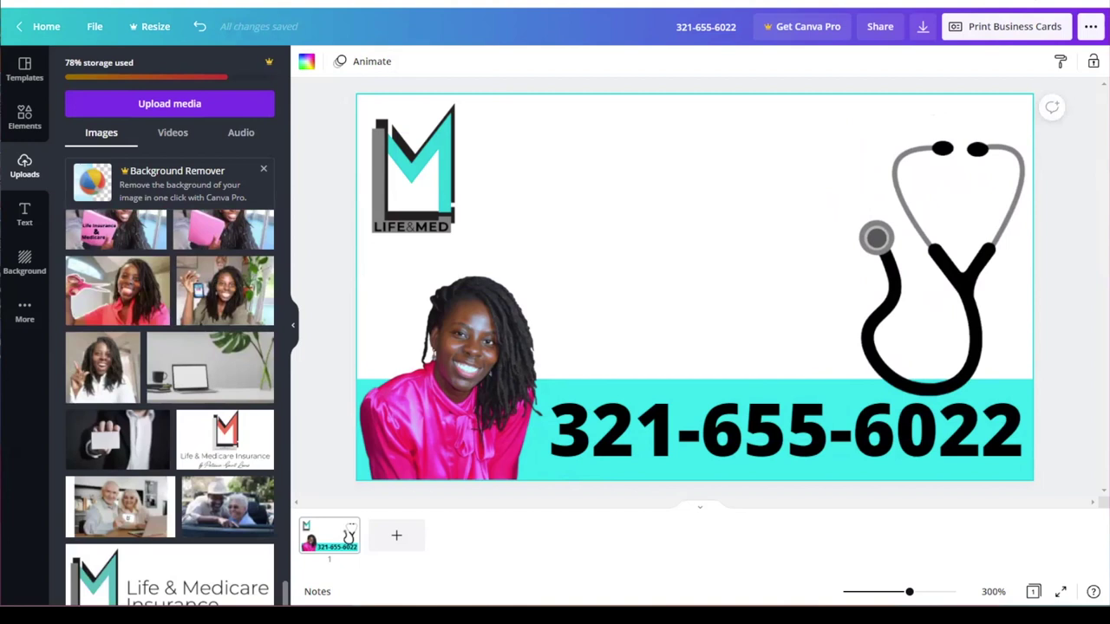
scroll(169, 407, "down", 10)
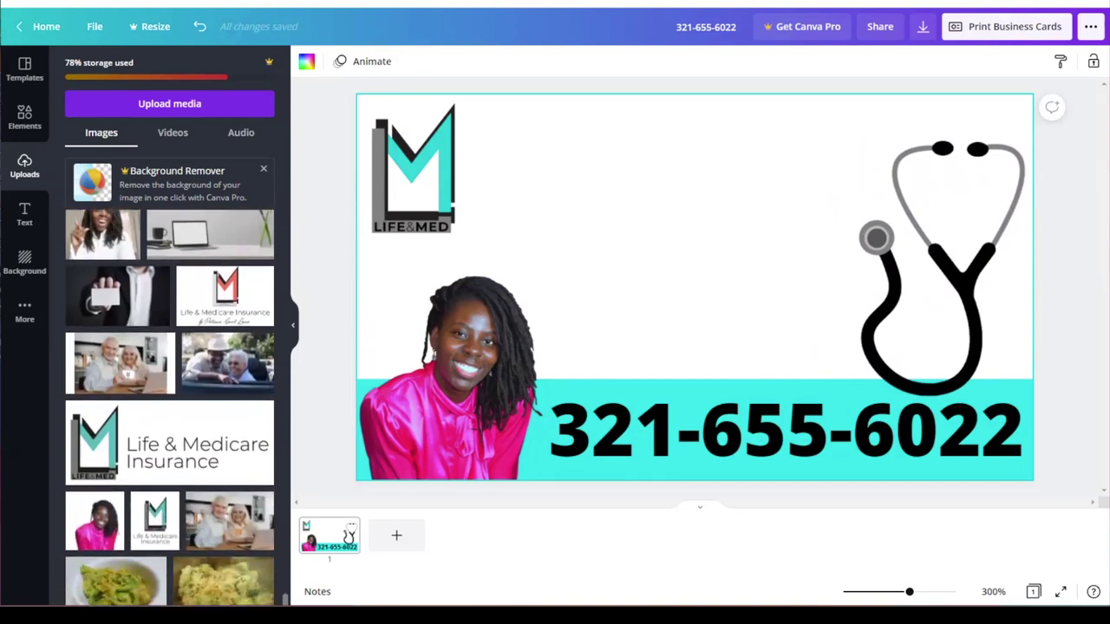
left_click(431, 197)
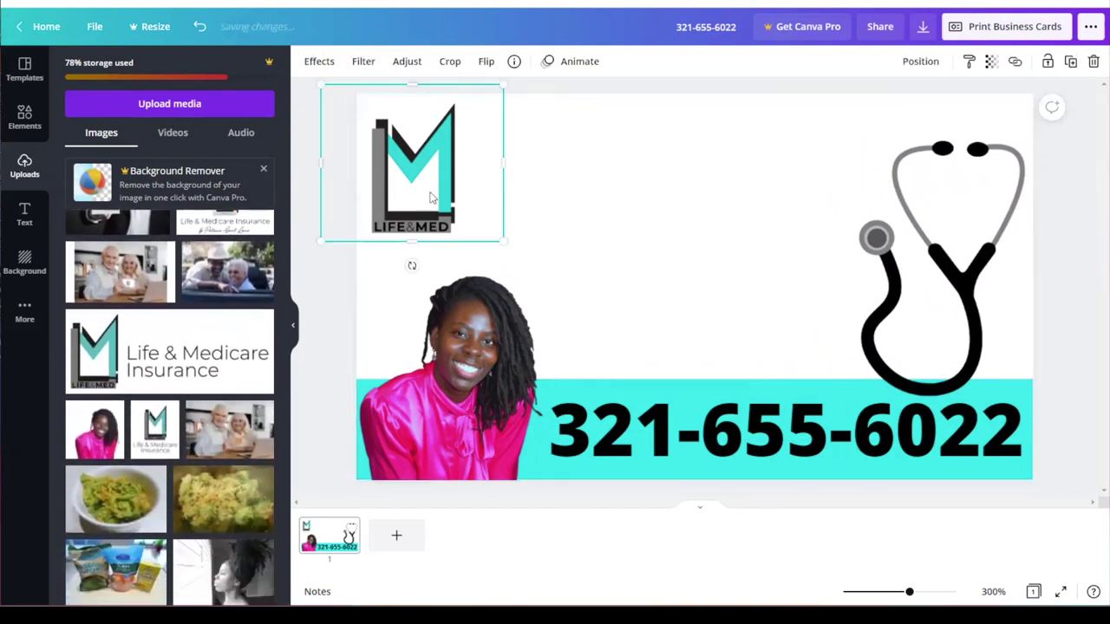
key("Delete")
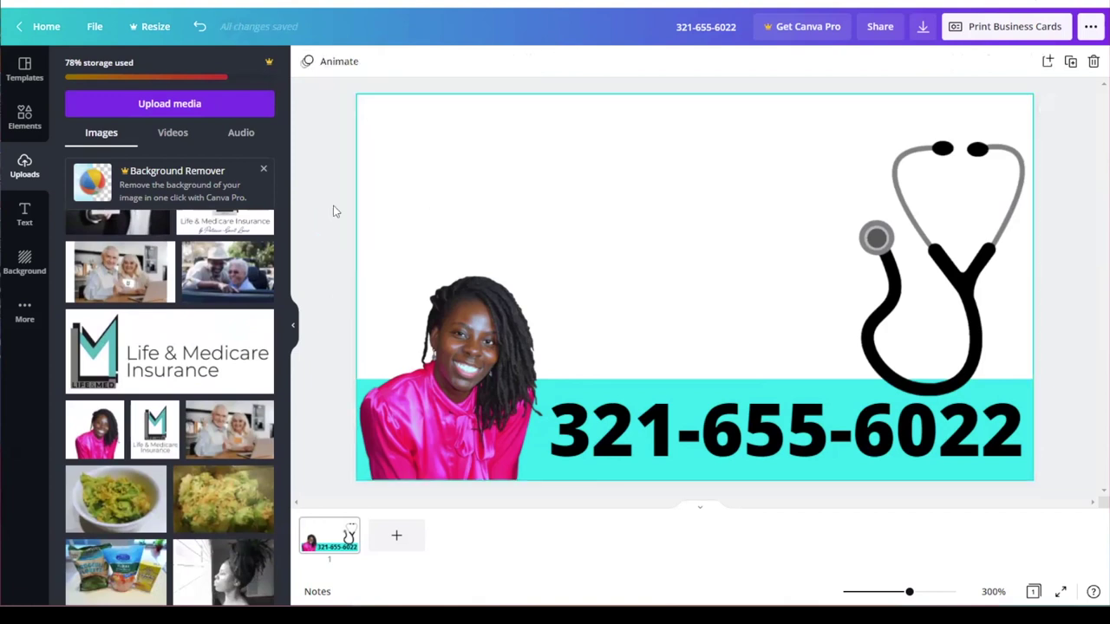
Step: Add the full Life & Medicare Insurance logo, shrink it and fit it top-left
left_click(141, 373)
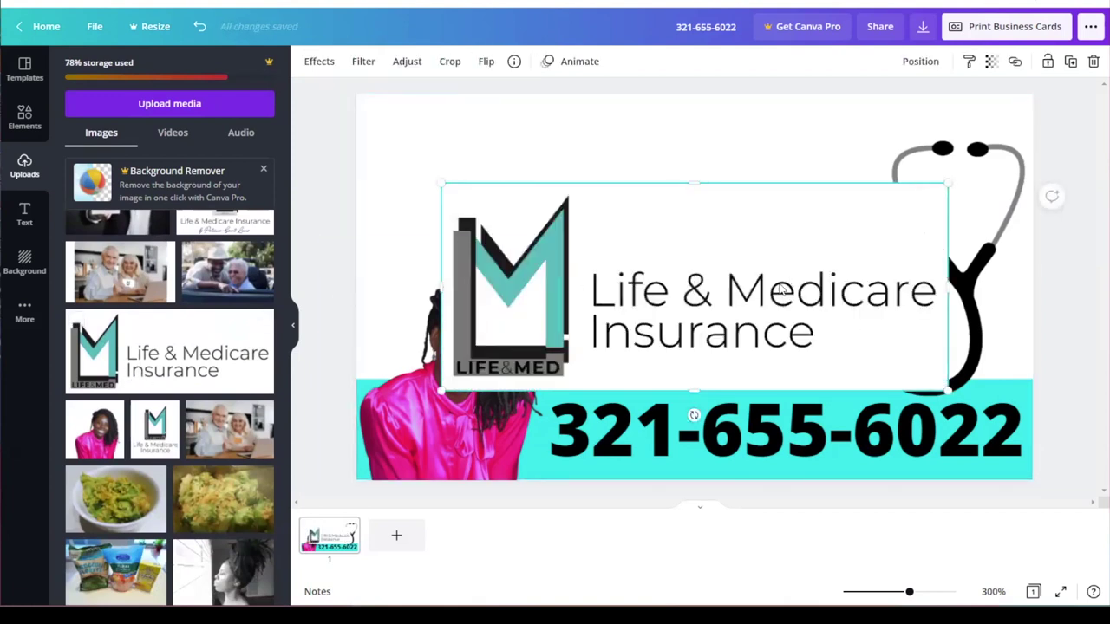
left_click_drag(751, 286, 680, 188)
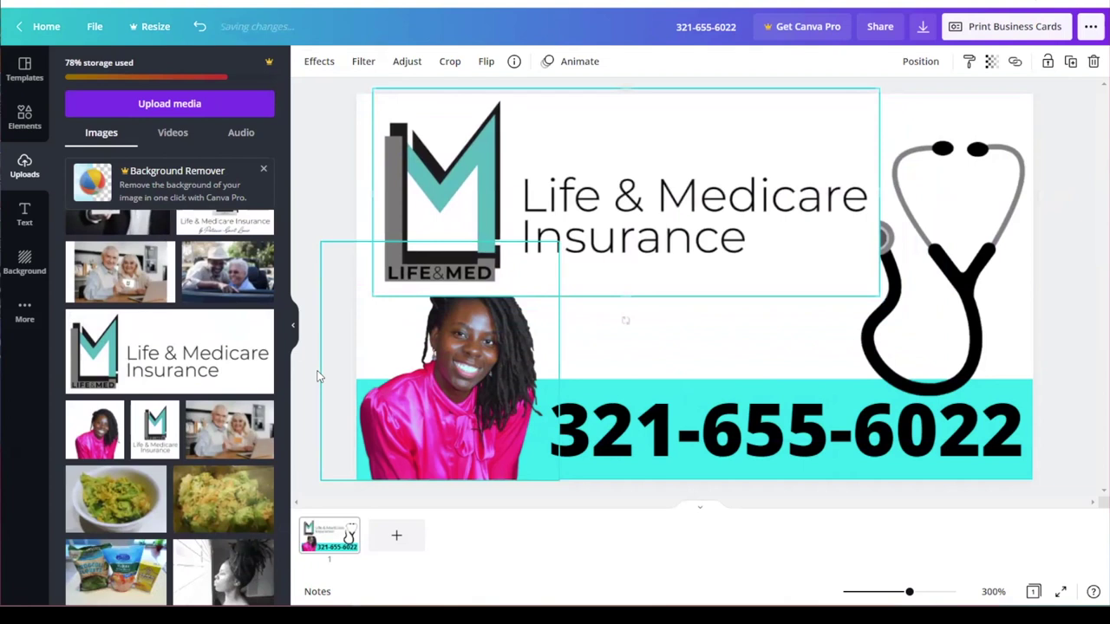
left_click_drag(371, 295, 503, 241)
left_click_drag(659, 176, 538, 198)
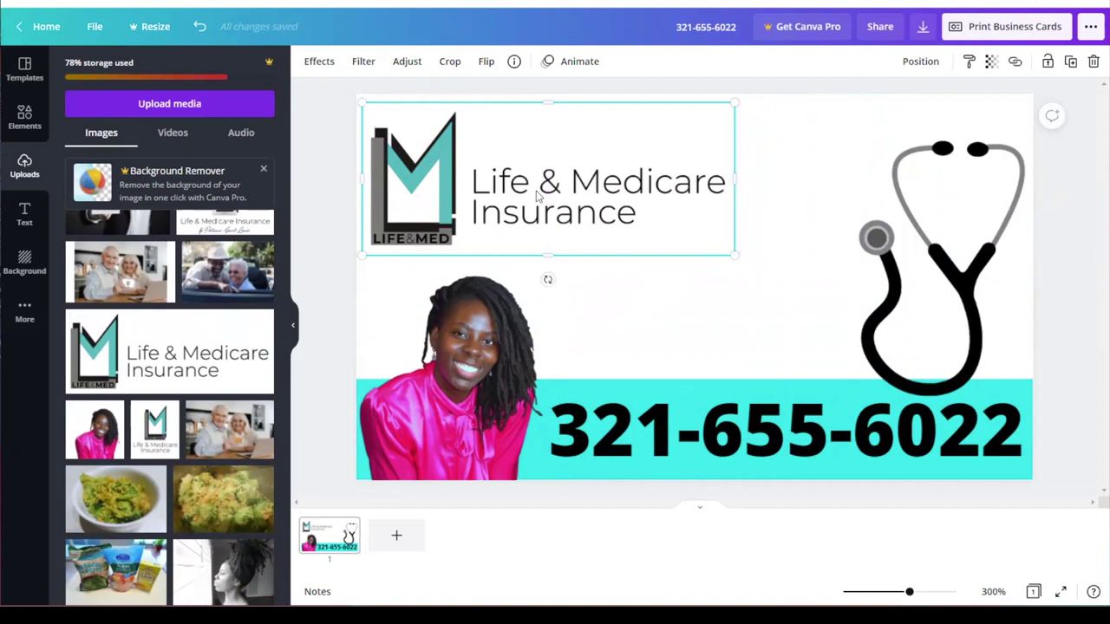
key("ctrl+z")
left_click(810, 164)
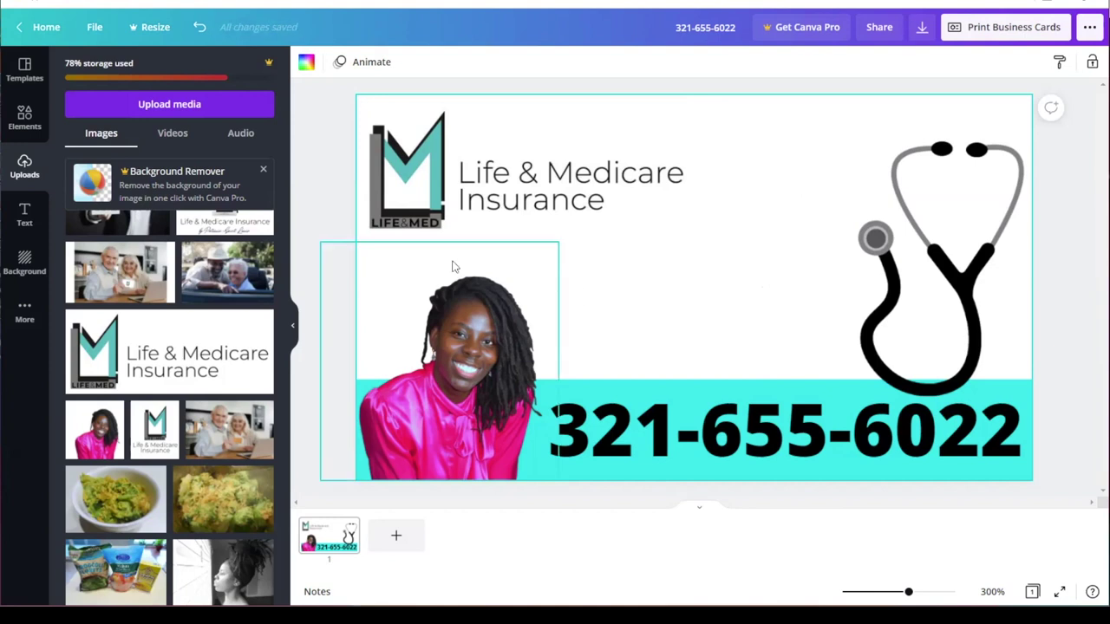
Step: Set the page background to a pale grey (#E5E7EB) using a lightened custom colour
left_click(305, 62)
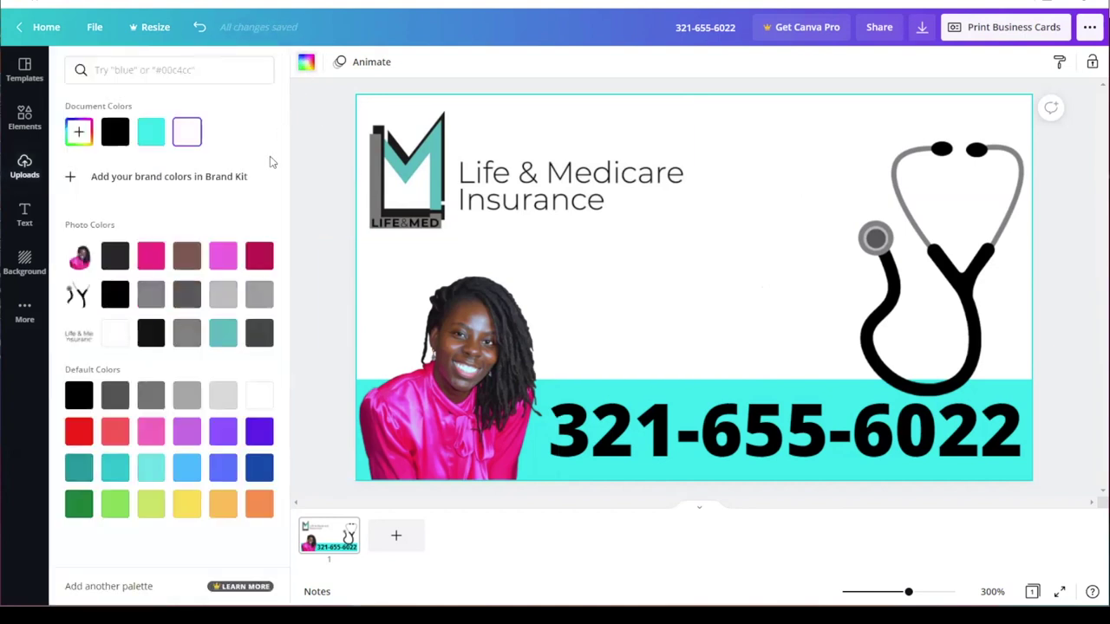
left_click(223, 295)
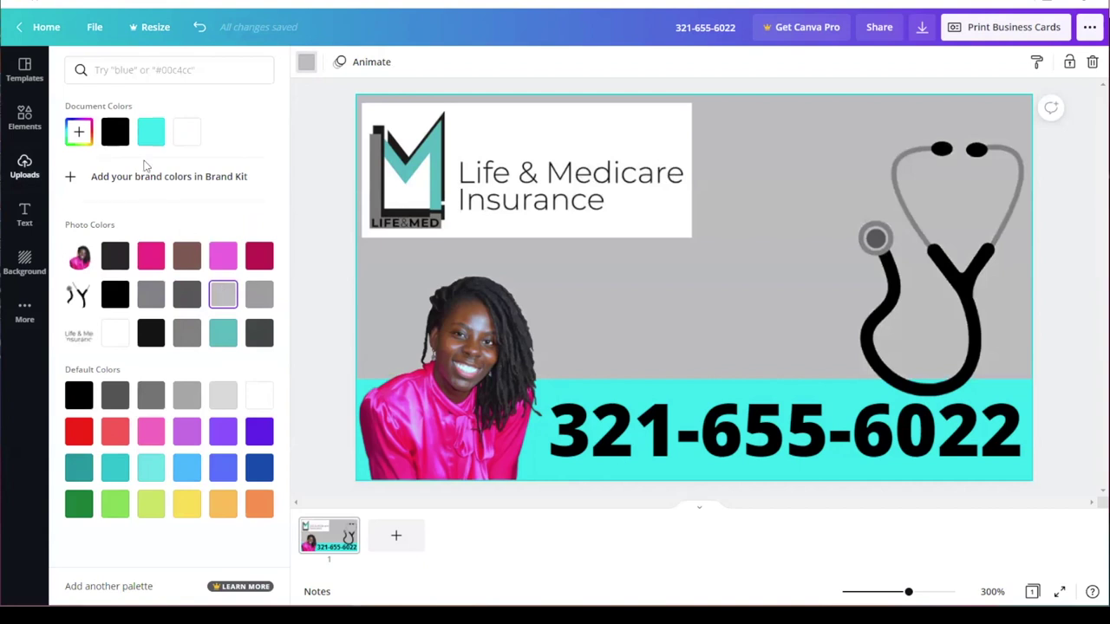
left_click(79, 132)
left_click_drag(80, 181, 80, 168)
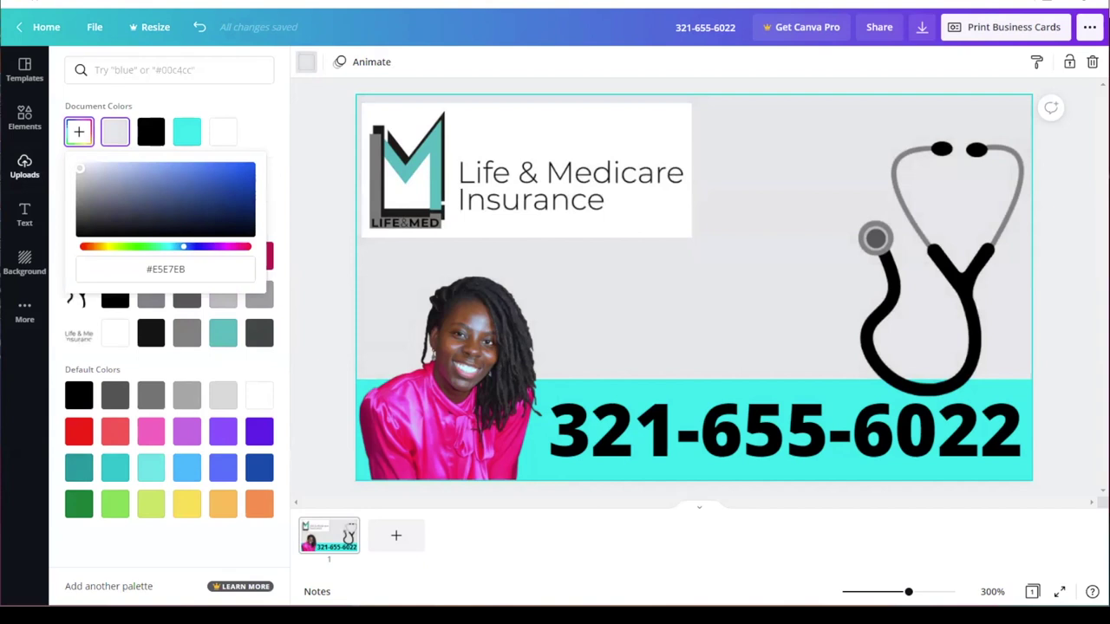
left_click(777, 310)
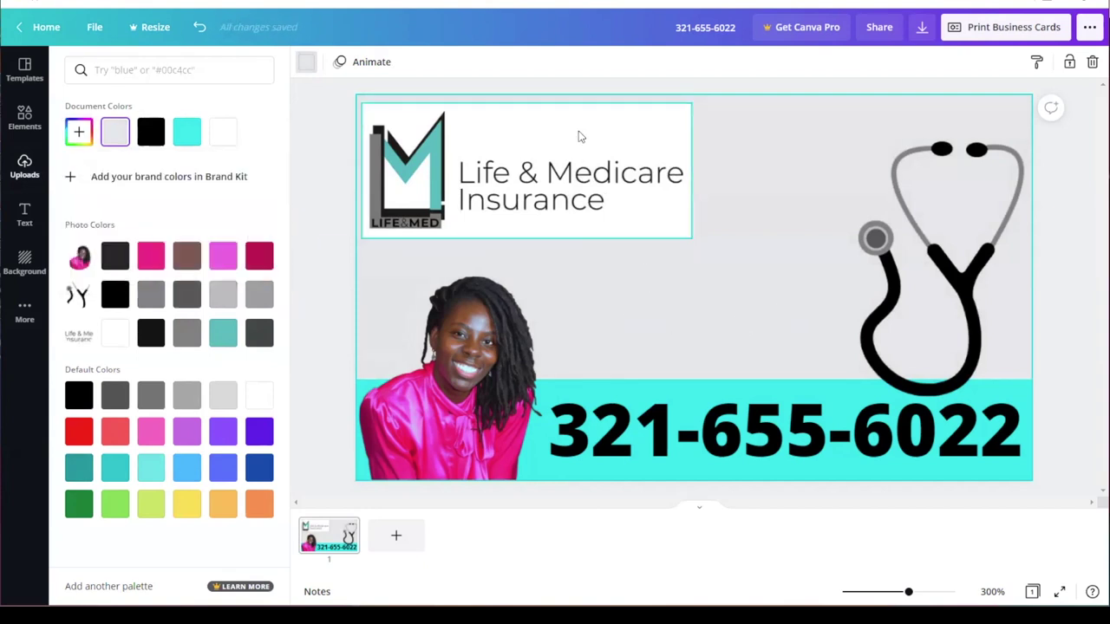
left_click(580, 136)
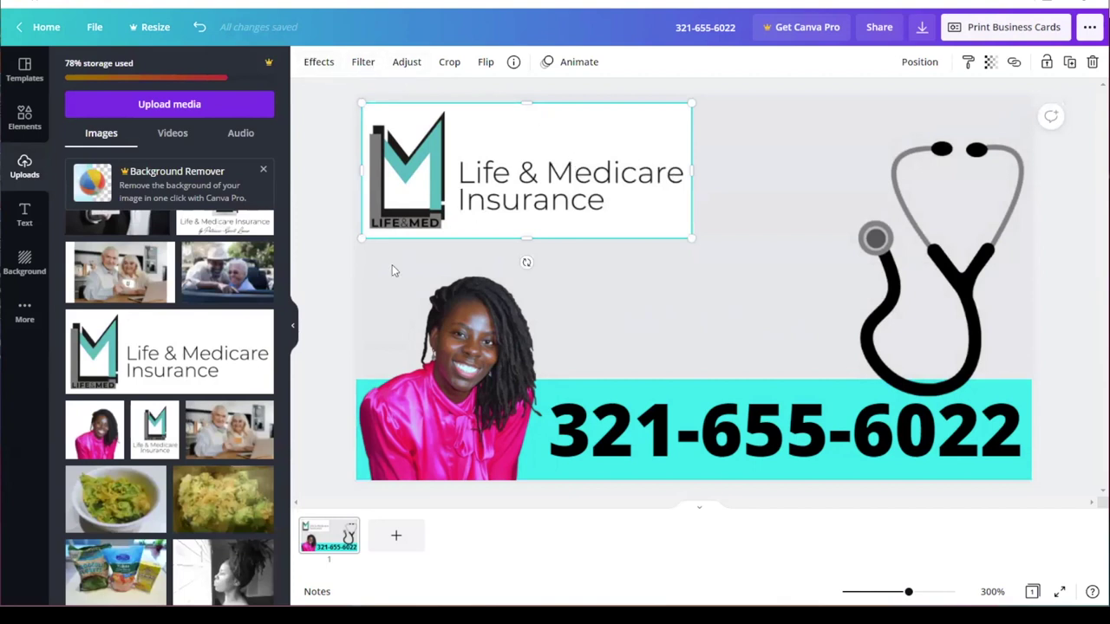
Step: Nudge the white-boxed Life & Medicare logo, then delete it from the card
mouse_move(167, 434)
mouse_move(273, 491)
left_click_drag(486, 222, 486, 253)
left_click_drag(590, 248, 598, 200)
left_click(632, 320)
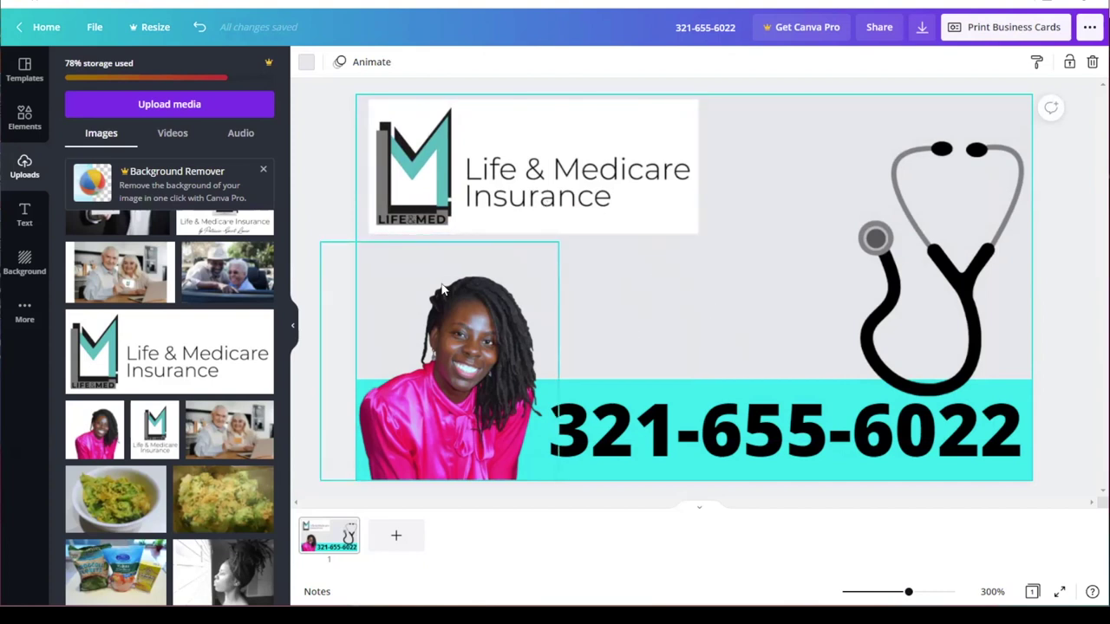
left_click(569, 199)
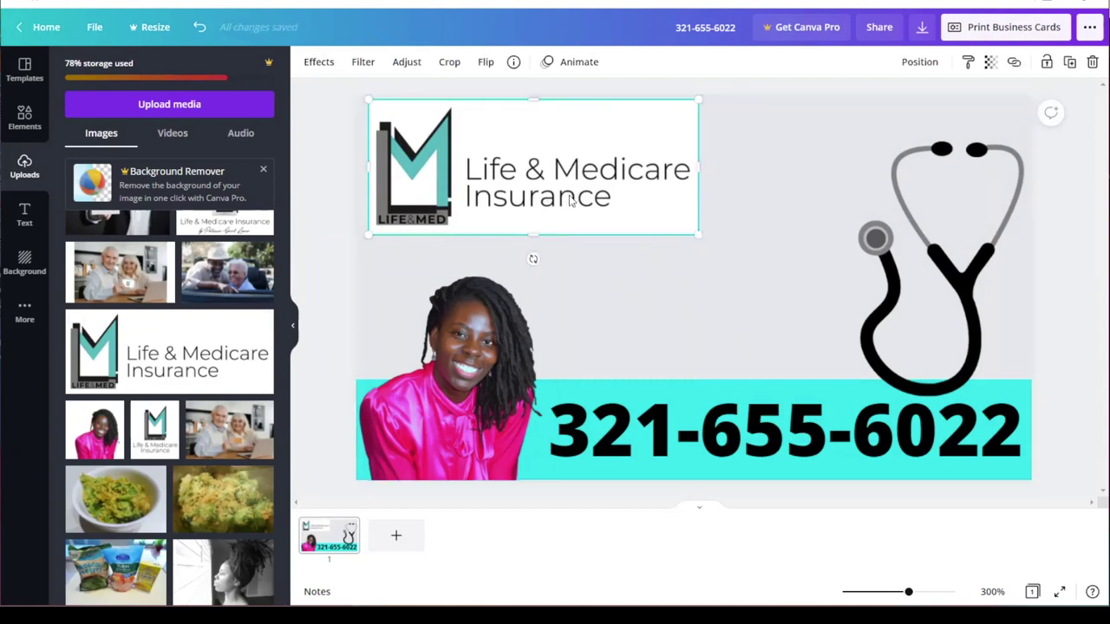
key("Delete")
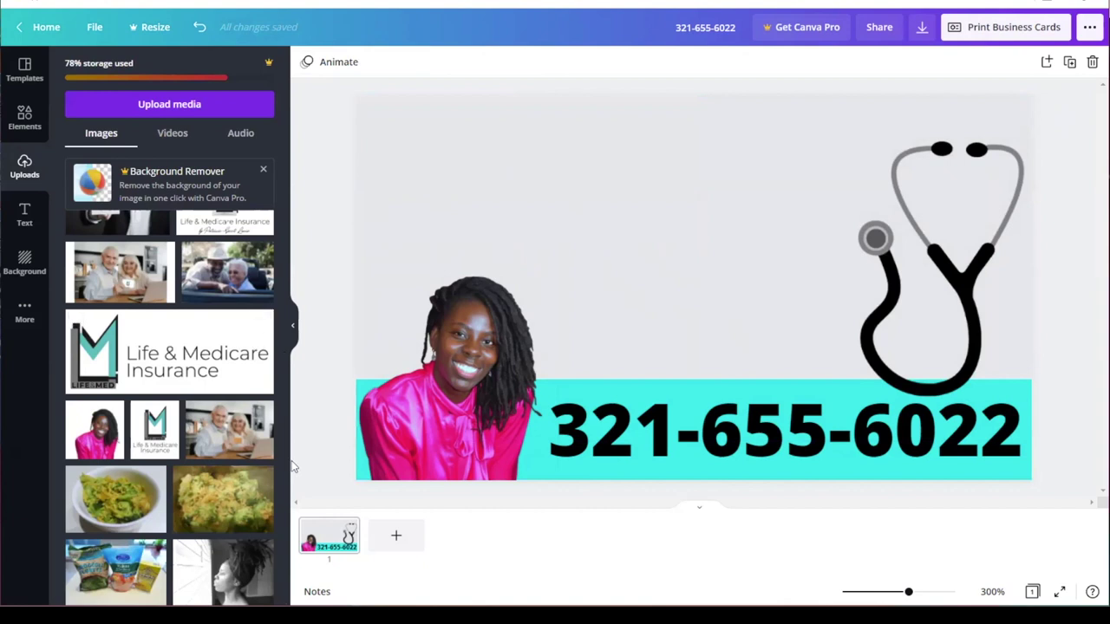
Step: Place the uploaded Life & Medicare logo in the card's top-left corner and shrink it to fit
left_click_drag(285, 603, 268, 455)
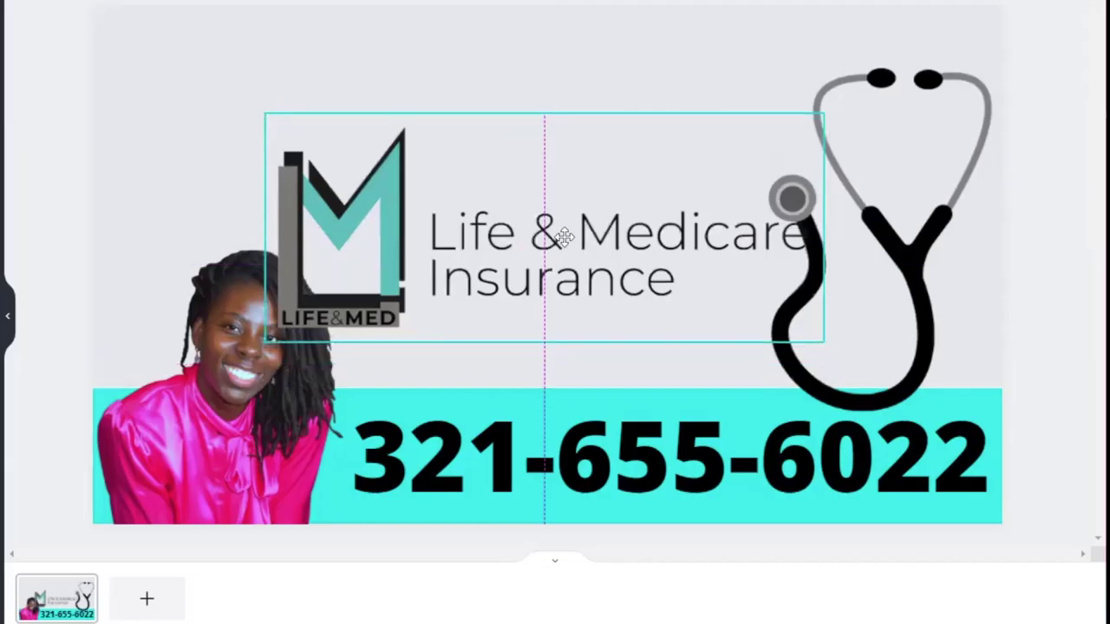
left_click_drag(565, 235, 415, 145)
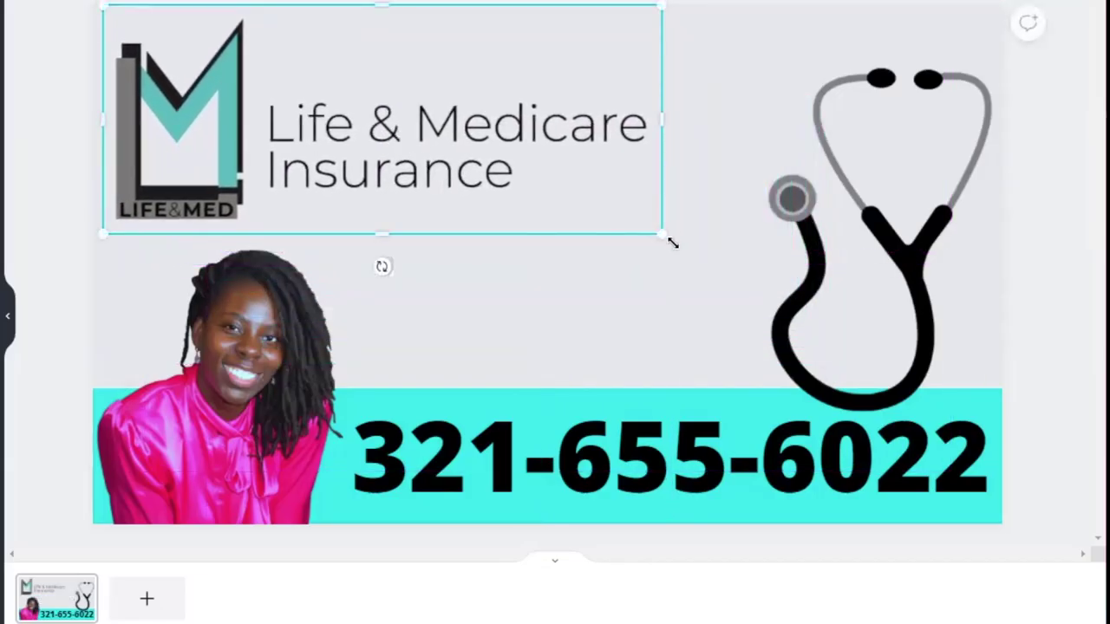
left_click_drag(649, 228, 500, 170)
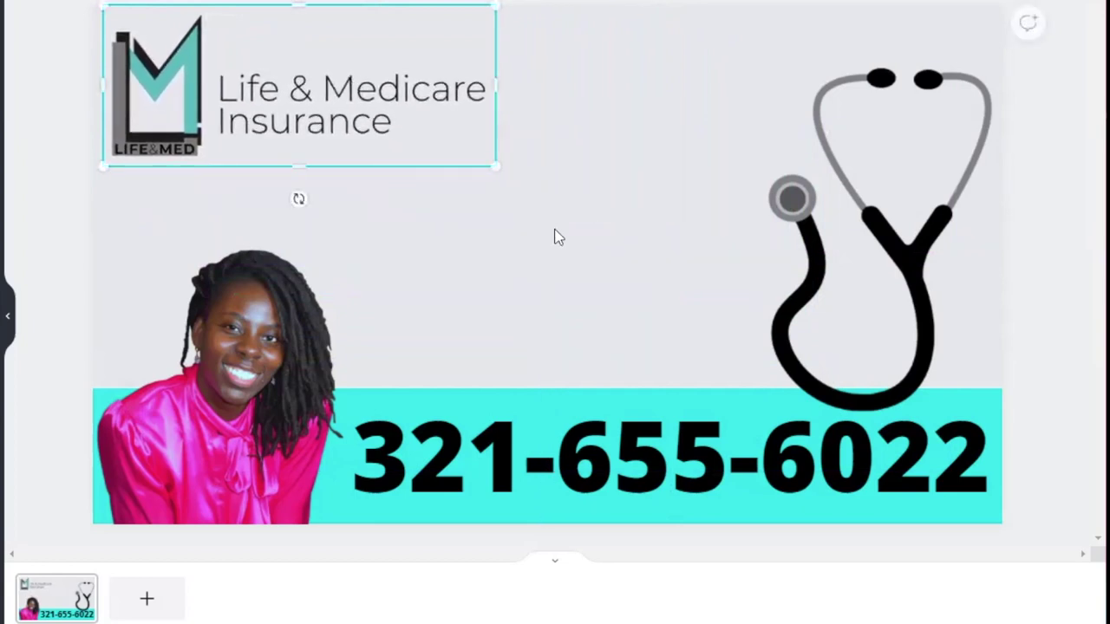
left_click(673, 229)
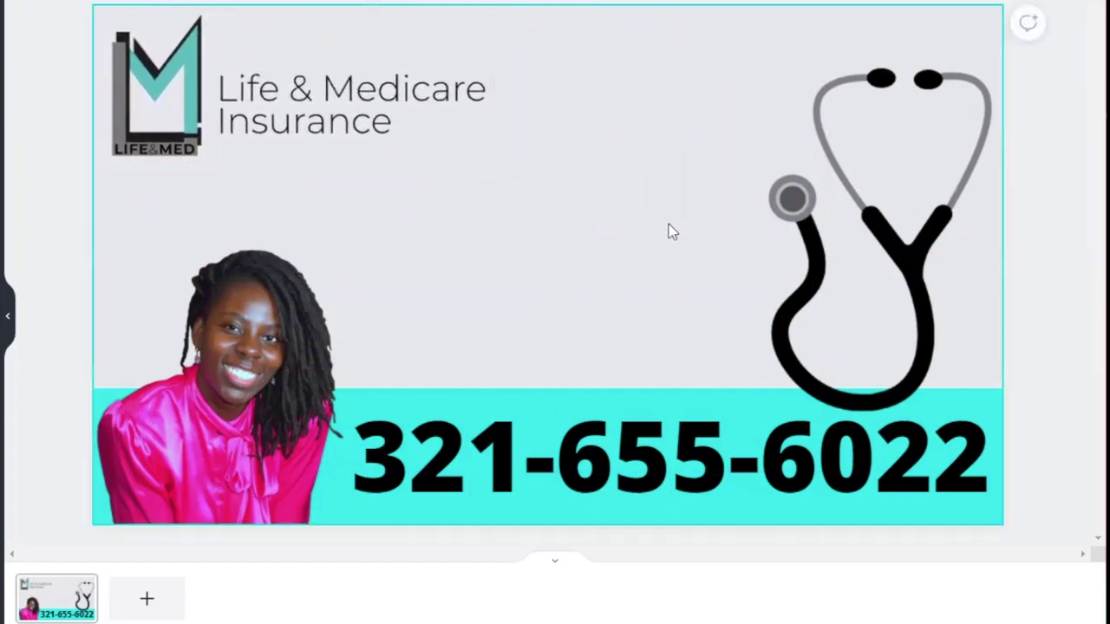
left_click(431, 153)
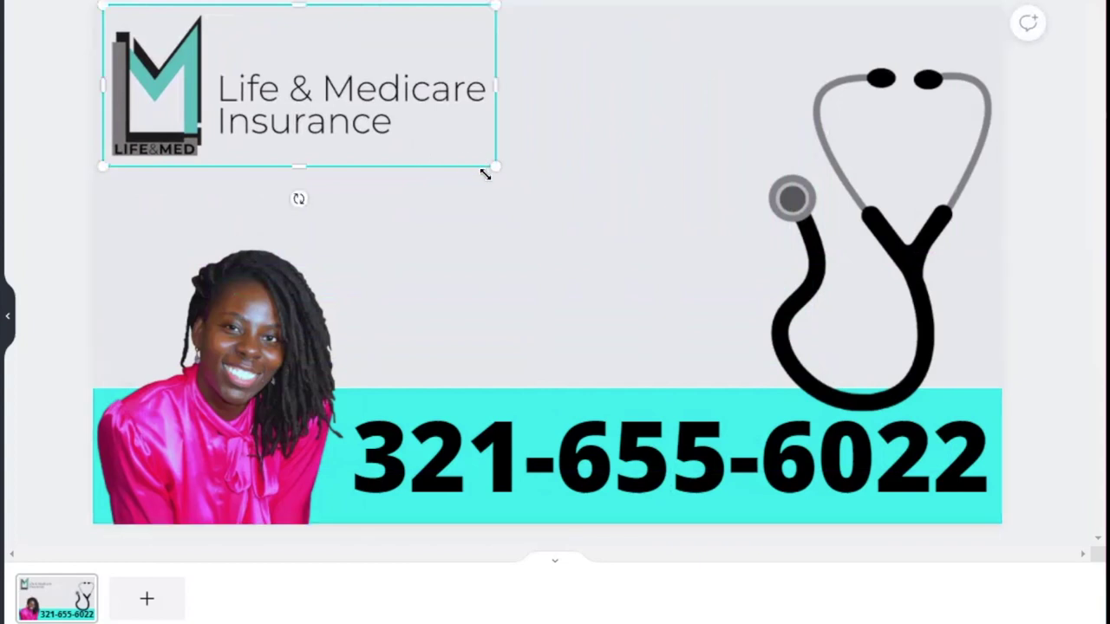
left_click_drag(493, 165, 490, 165)
left_click(568, 147)
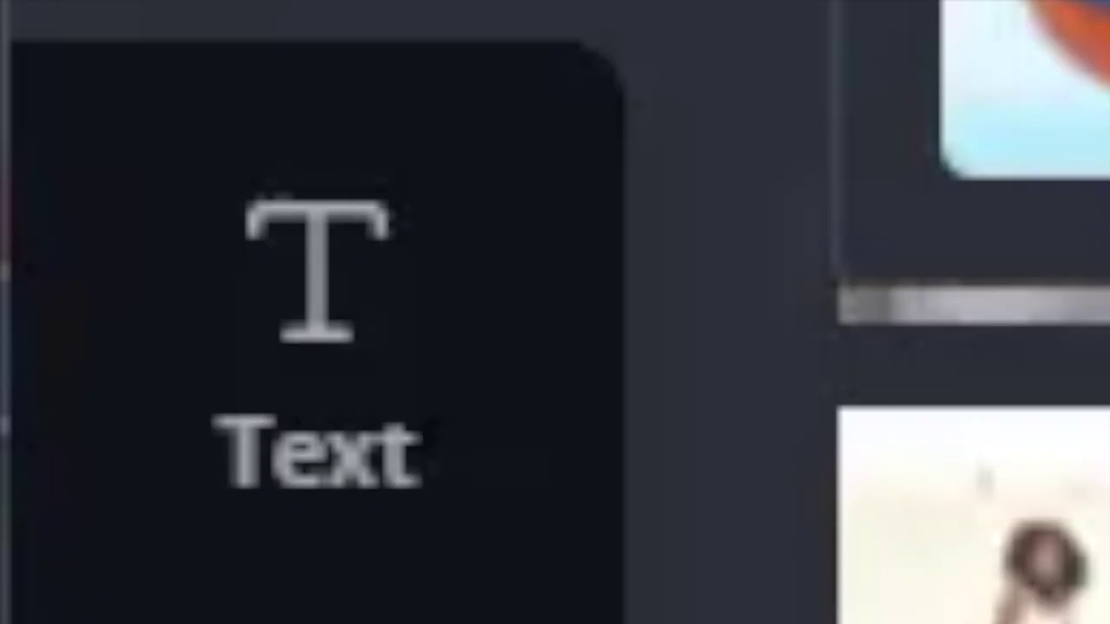
Step: Add a heading with the agent's full name and RN credential, shrinking it to fit the space
left_click(352, 386)
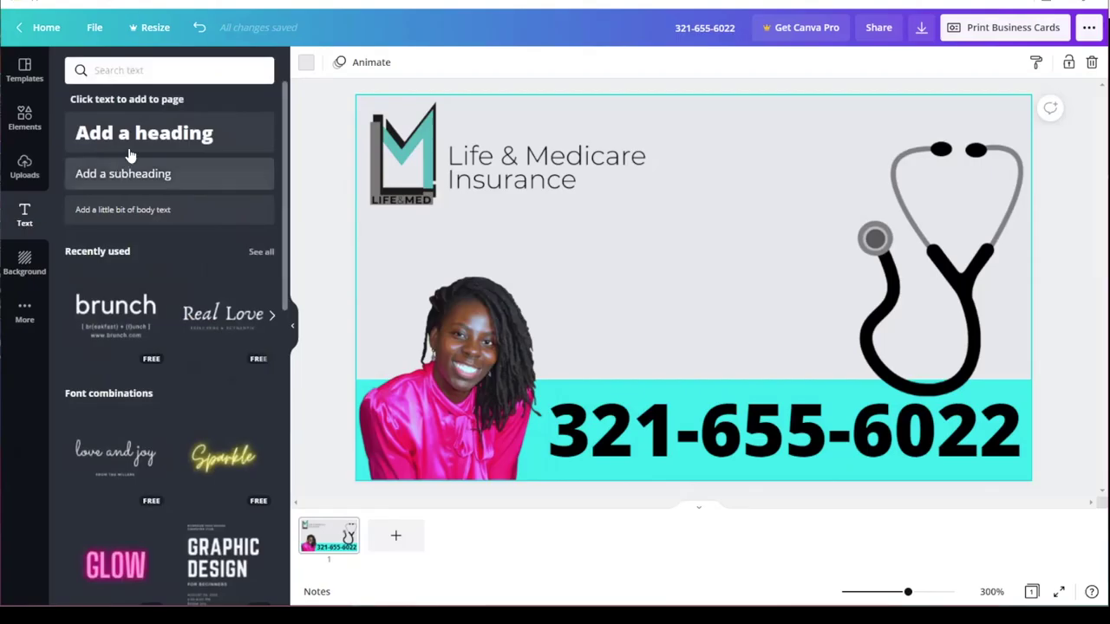
left_click(144, 141)
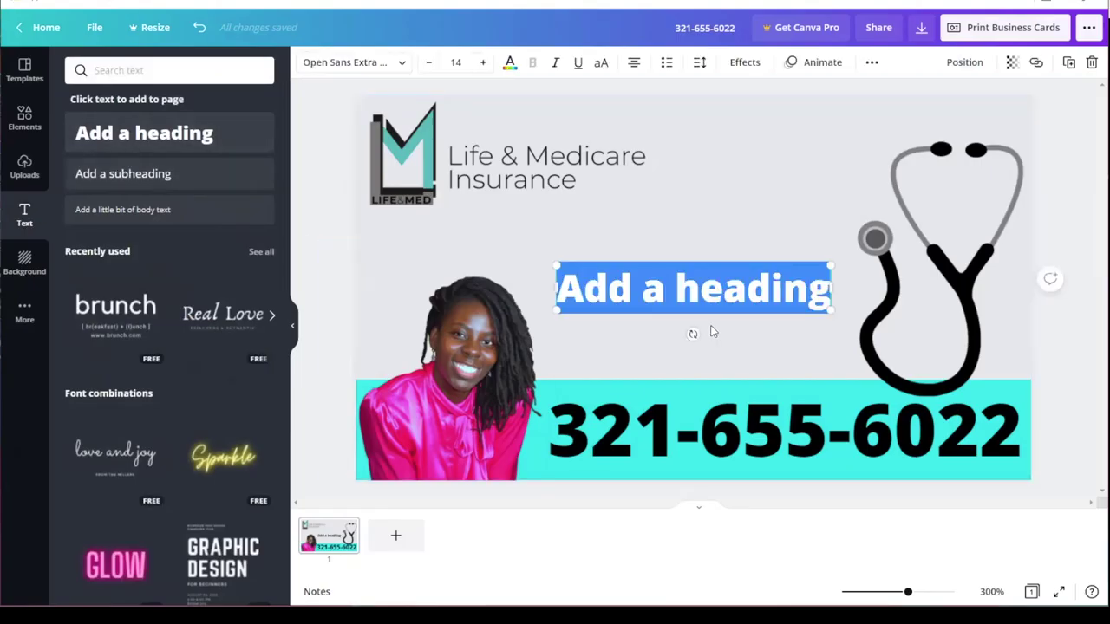
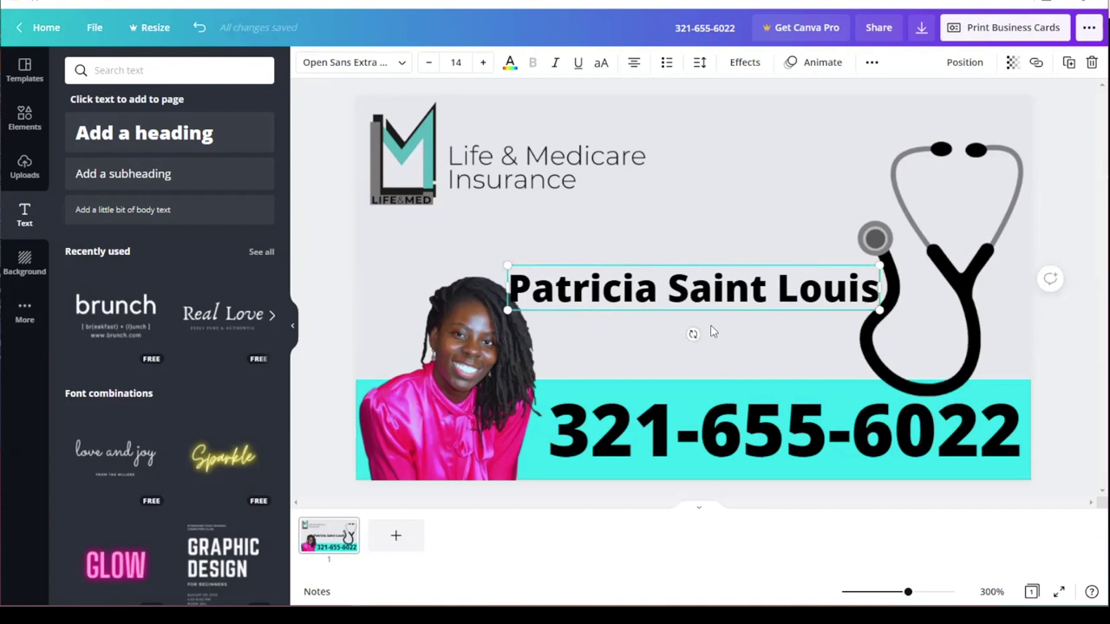
type(",R")
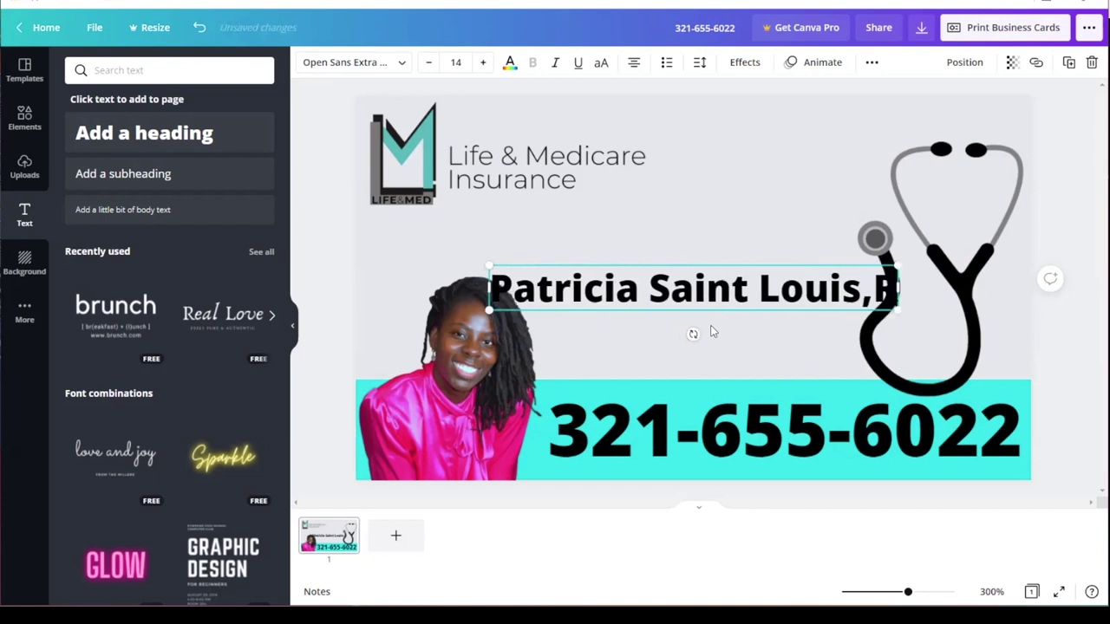
type("N")
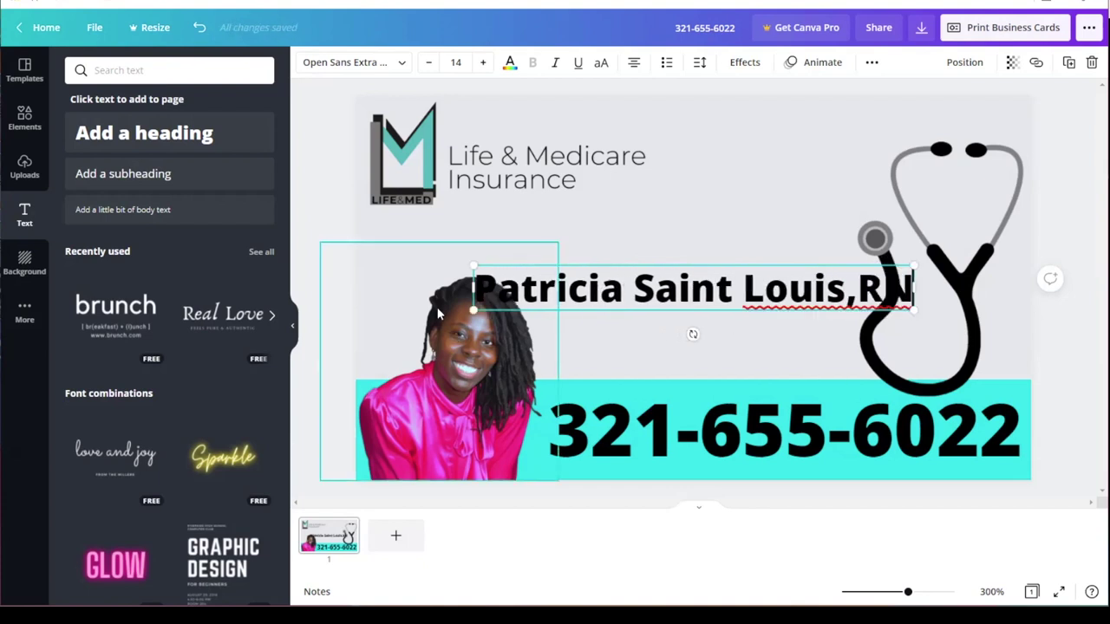
left_click_drag(475, 310, 621, 302)
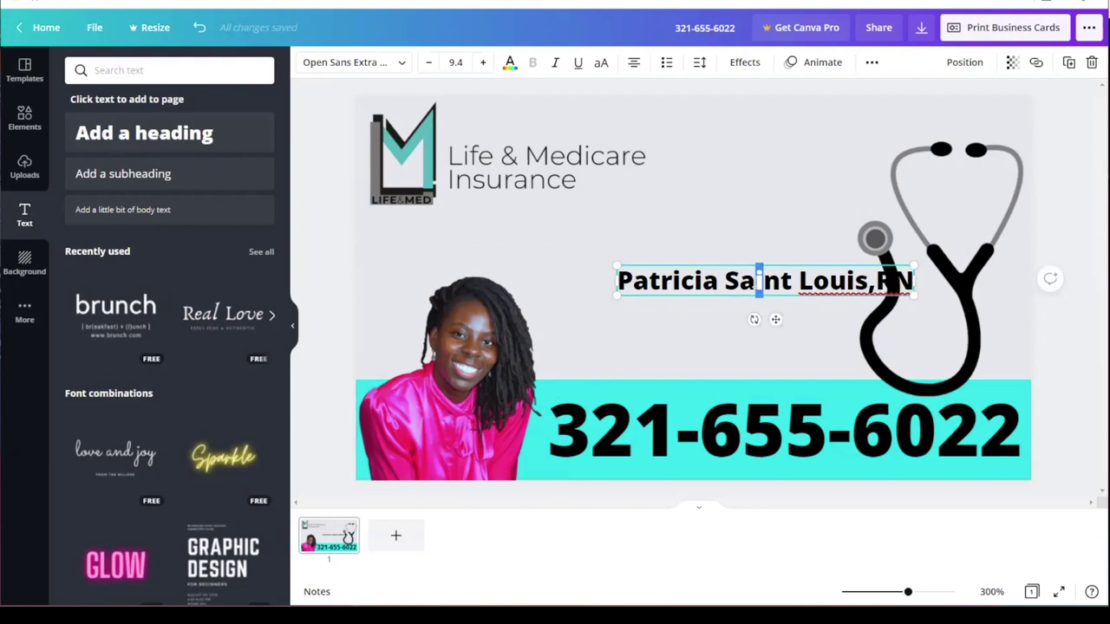
left_click(729, 318)
Step: Nudge the name heading slightly left and enlarge it to size 10.9
left_click(759, 295)
left_click(759, 301)
left_click_drag(757, 299, 677, 273)
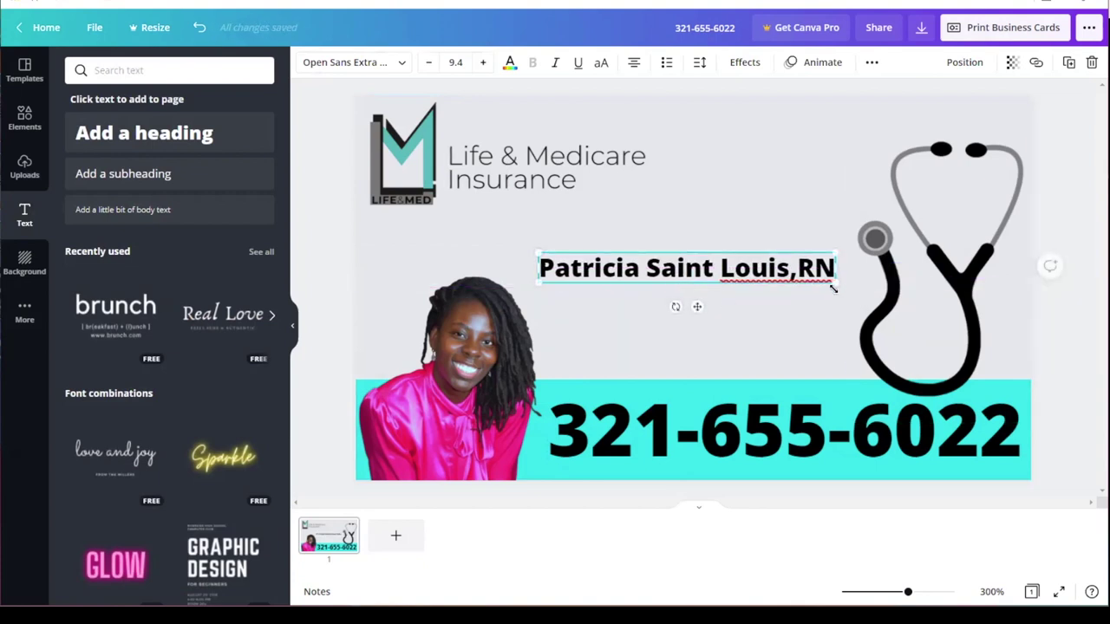
left_click_drag(832, 284, 862, 286)
left_click(834, 315)
left_click(822, 279)
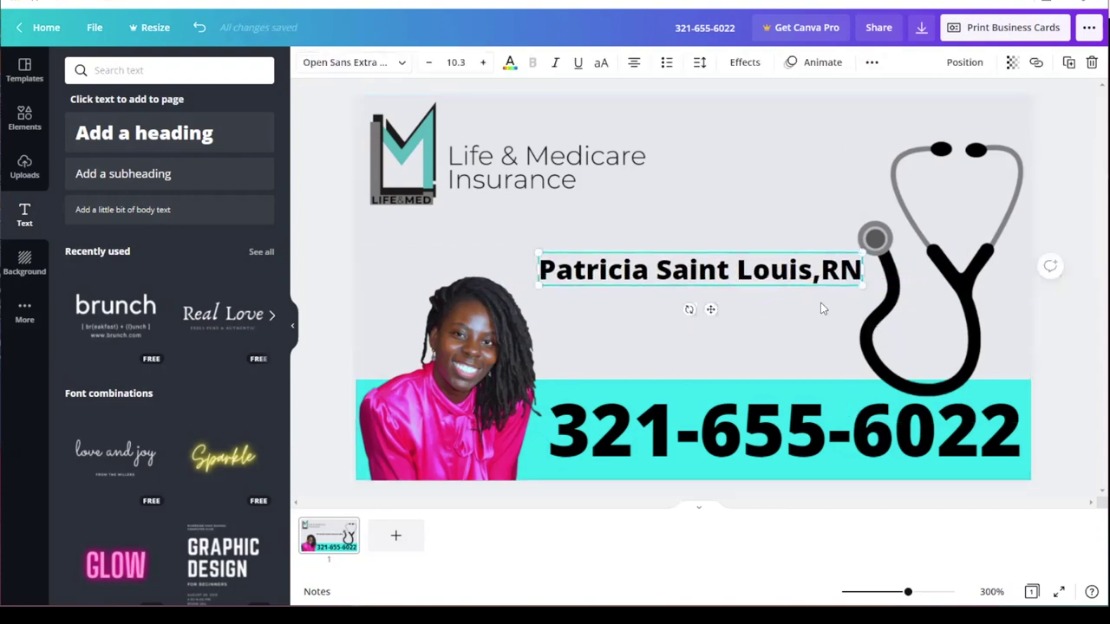
left_click(820, 276)
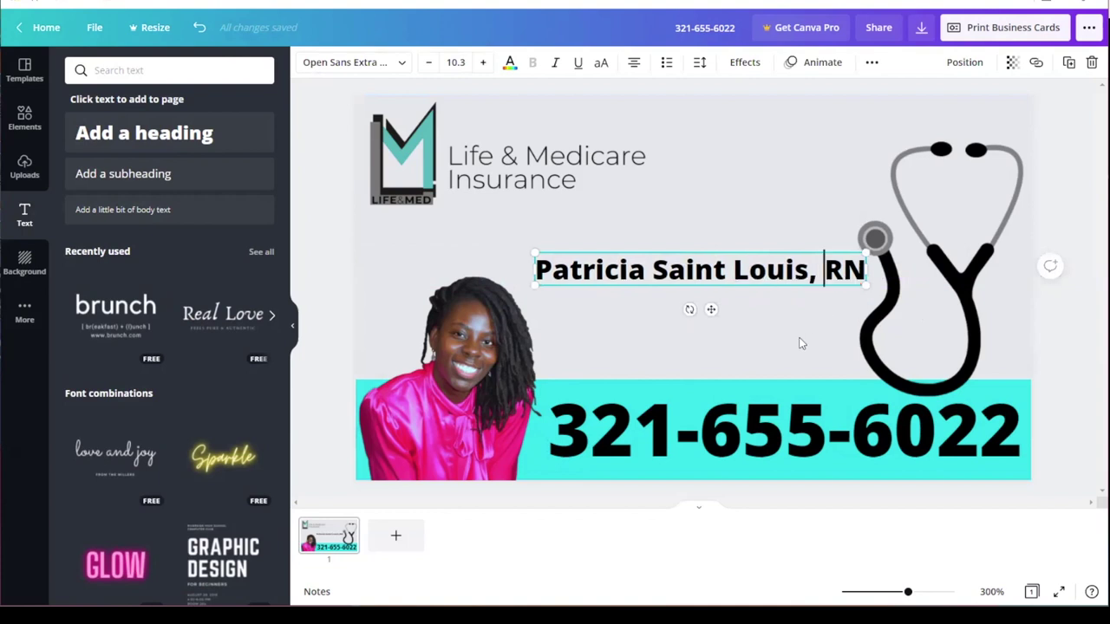
left_click_drag(533, 252, 518, 240)
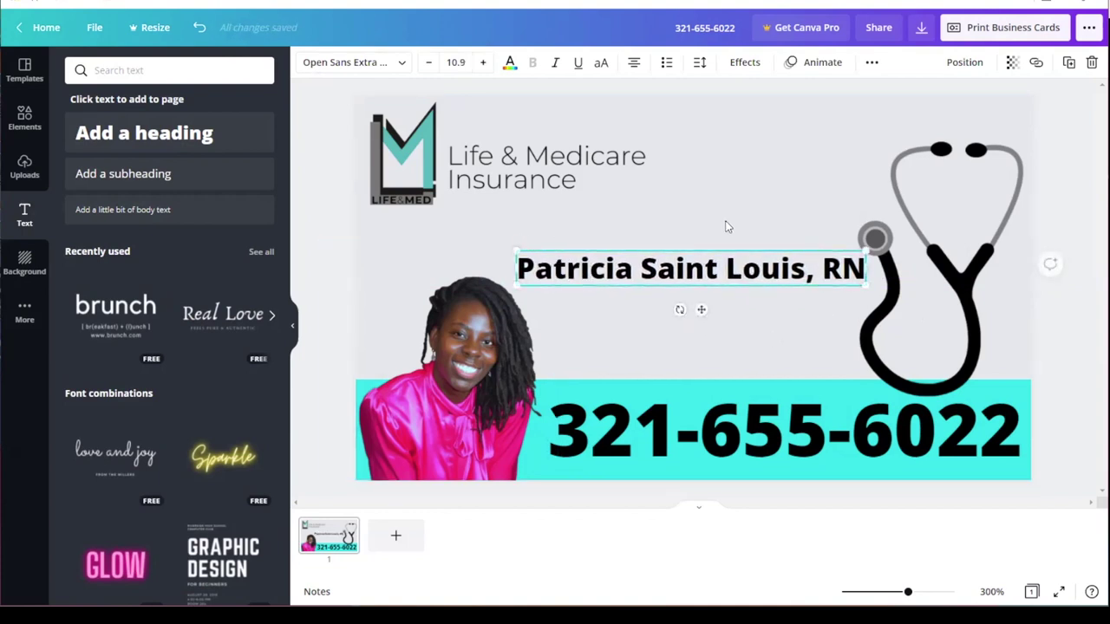
left_click(727, 226)
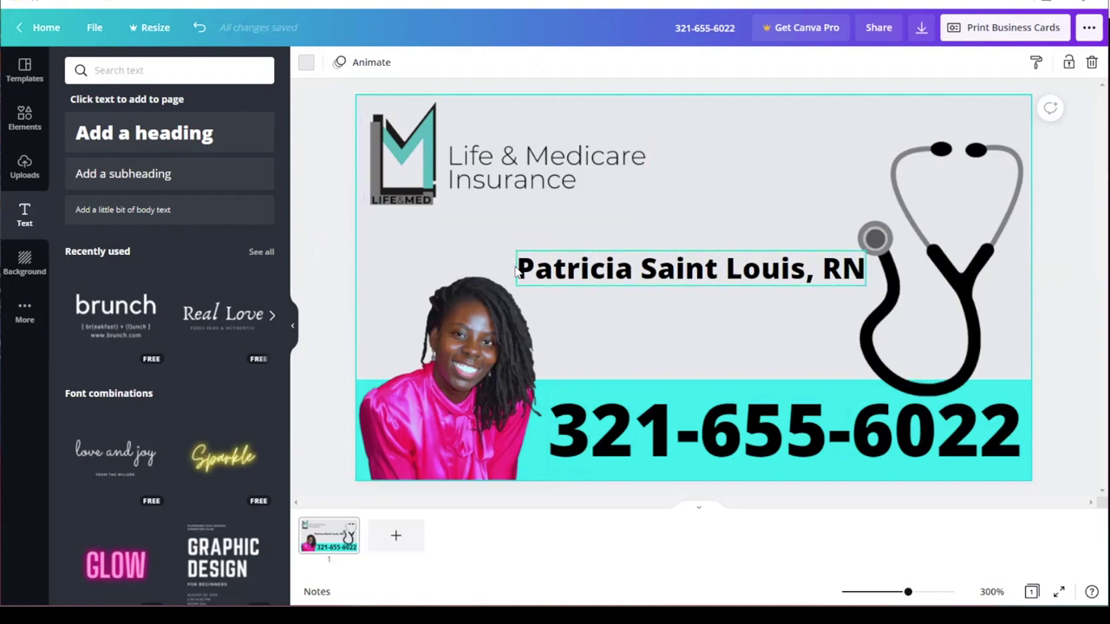
left_click(719, 274)
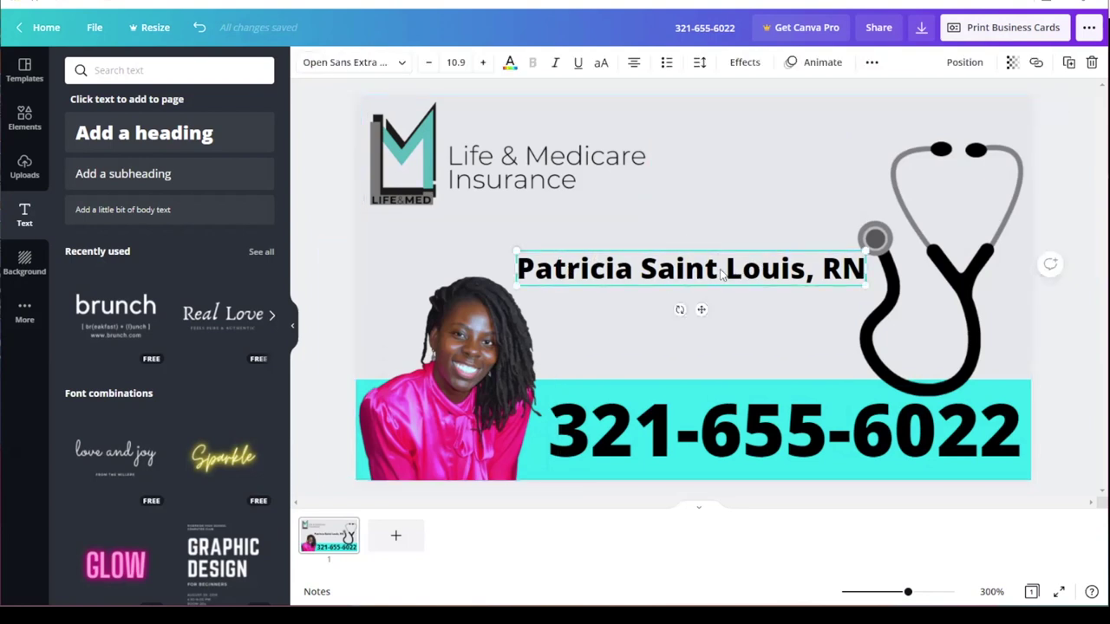
left_click(399, 66)
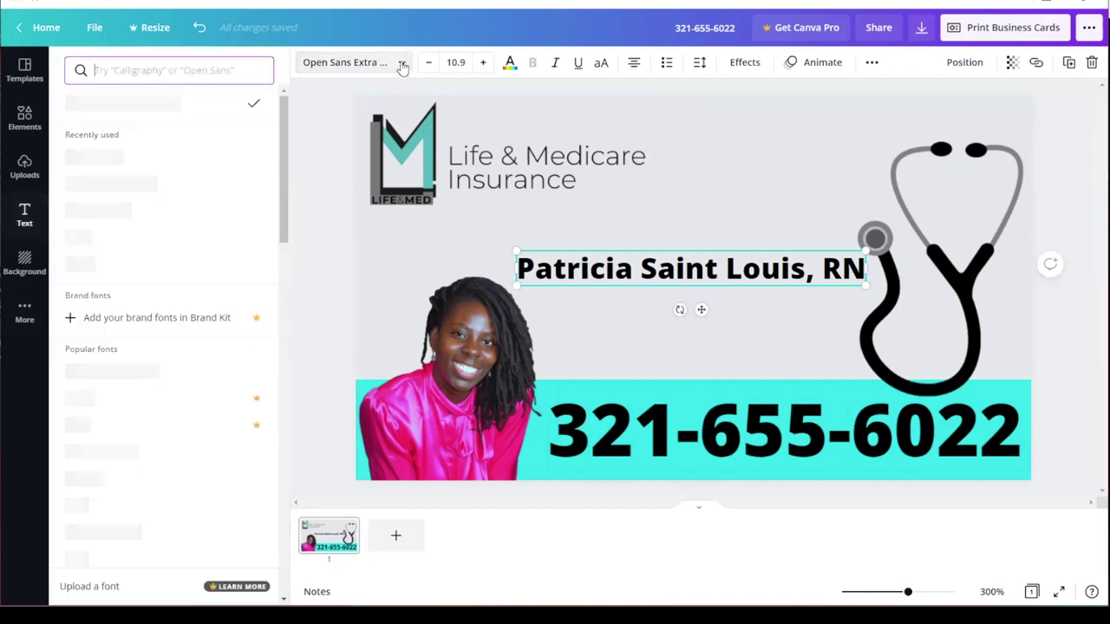
left_click(110, 186)
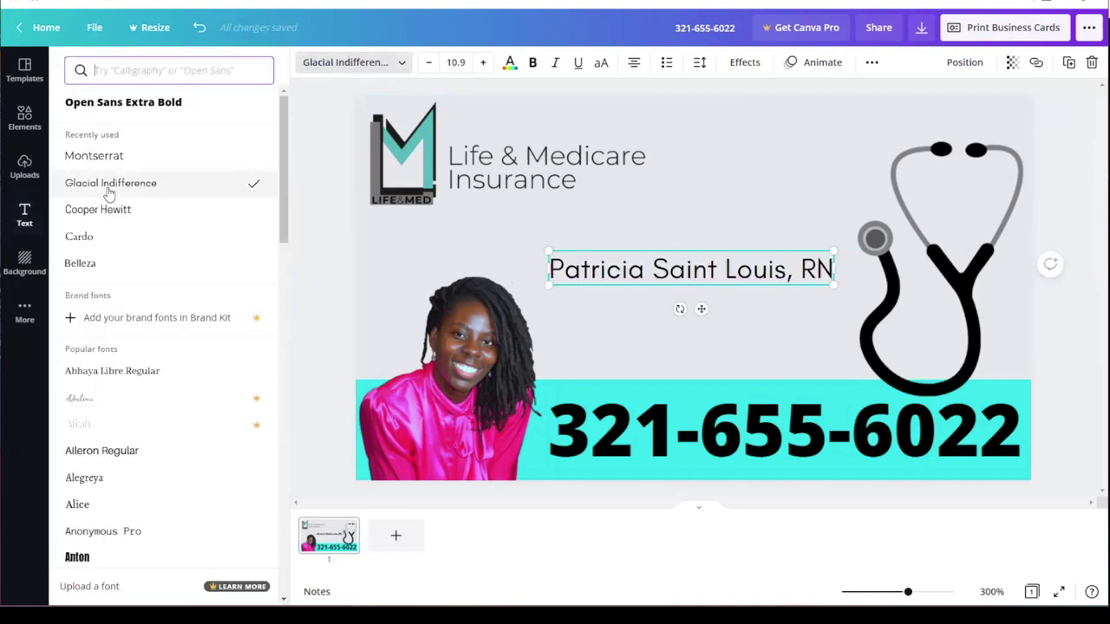
left_click(108, 163)
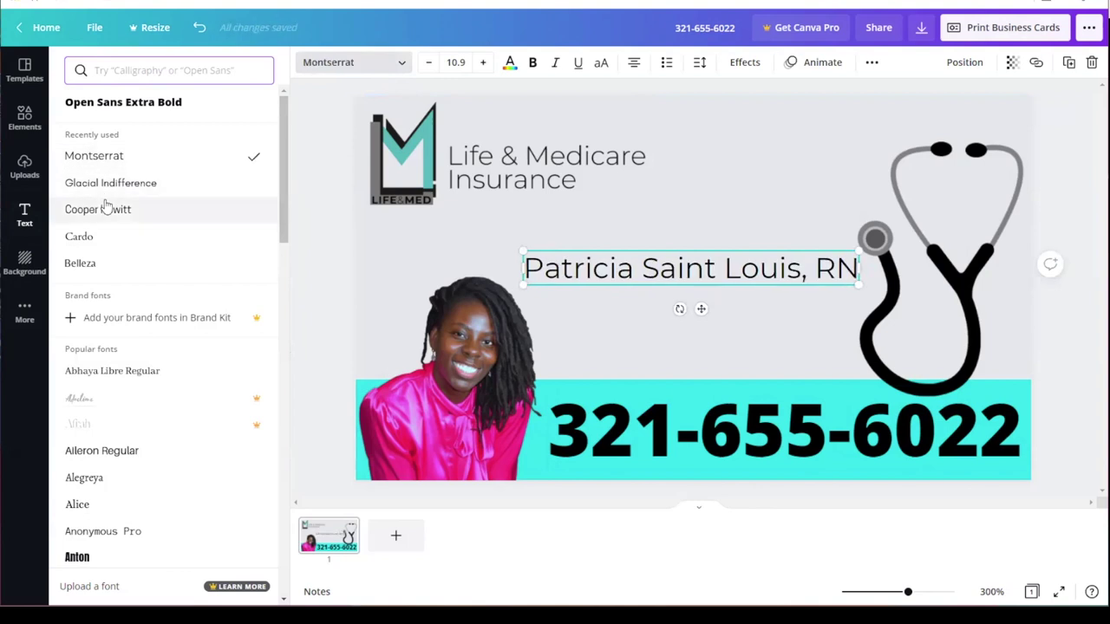
left_click(104, 209)
left_click(91, 239)
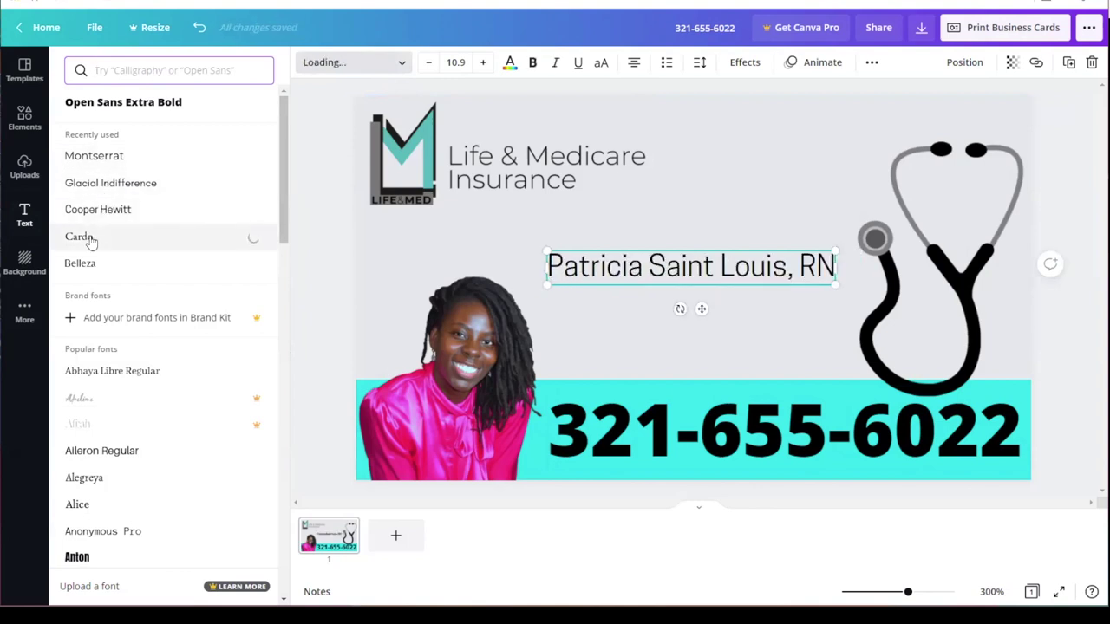
left_click(118, 104)
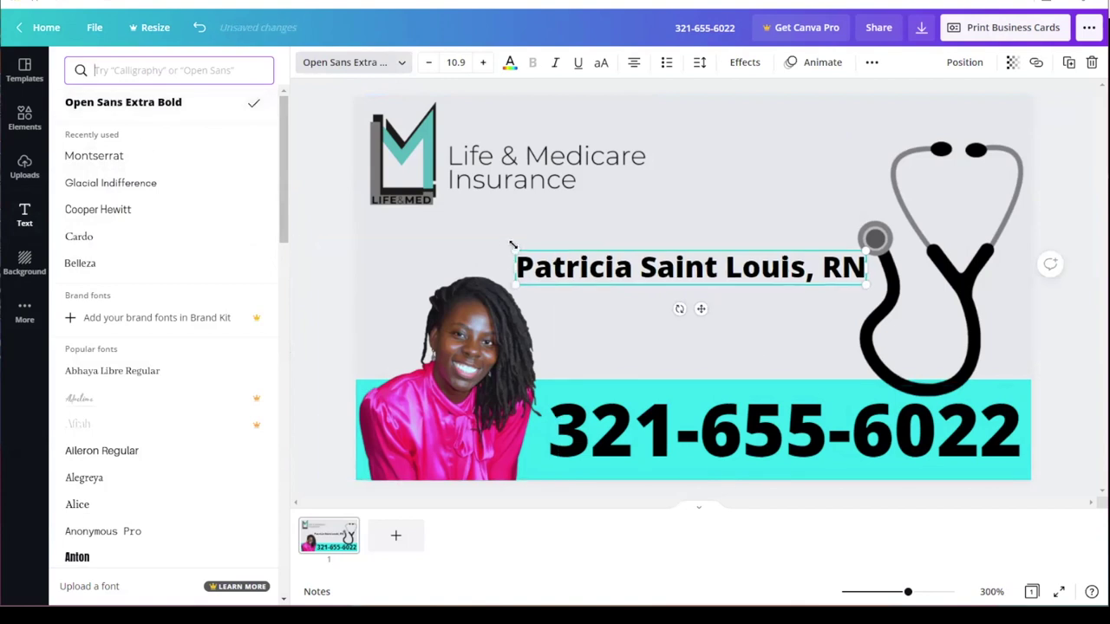
key("Escape")
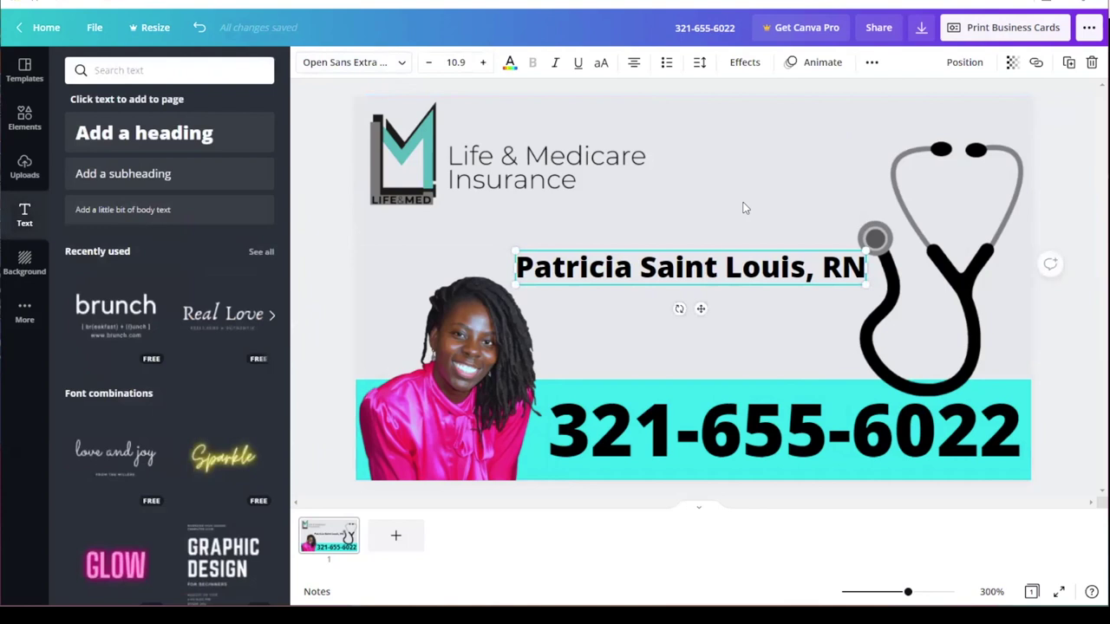
left_click(818, 332)
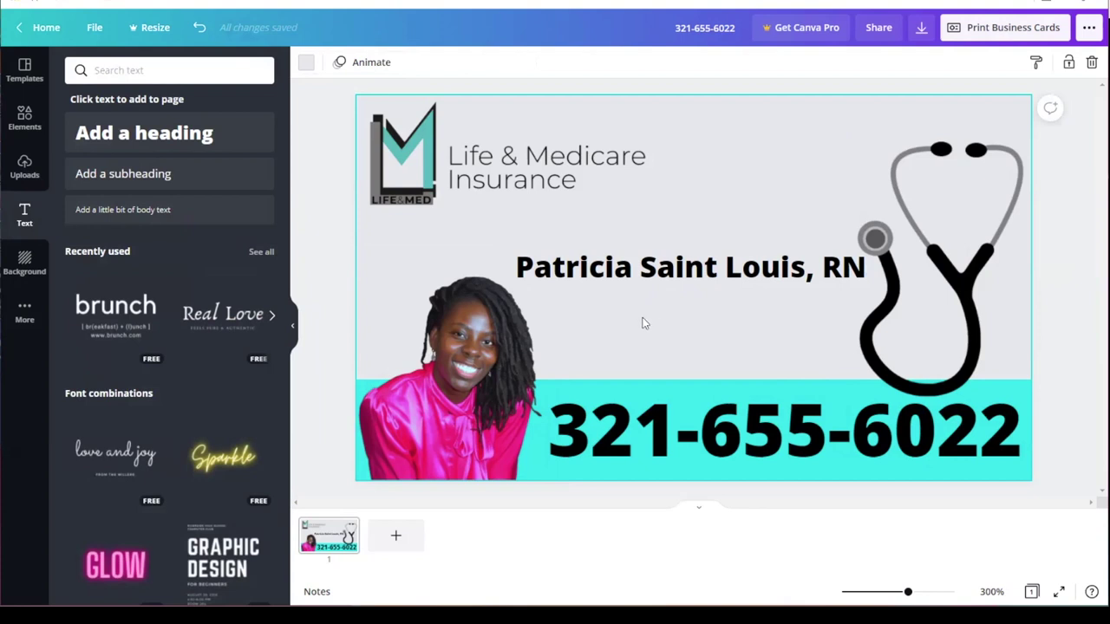
Step: Add an enlarged subheading under the name reading 'Insurance Broker/'
left_click(152, 172)
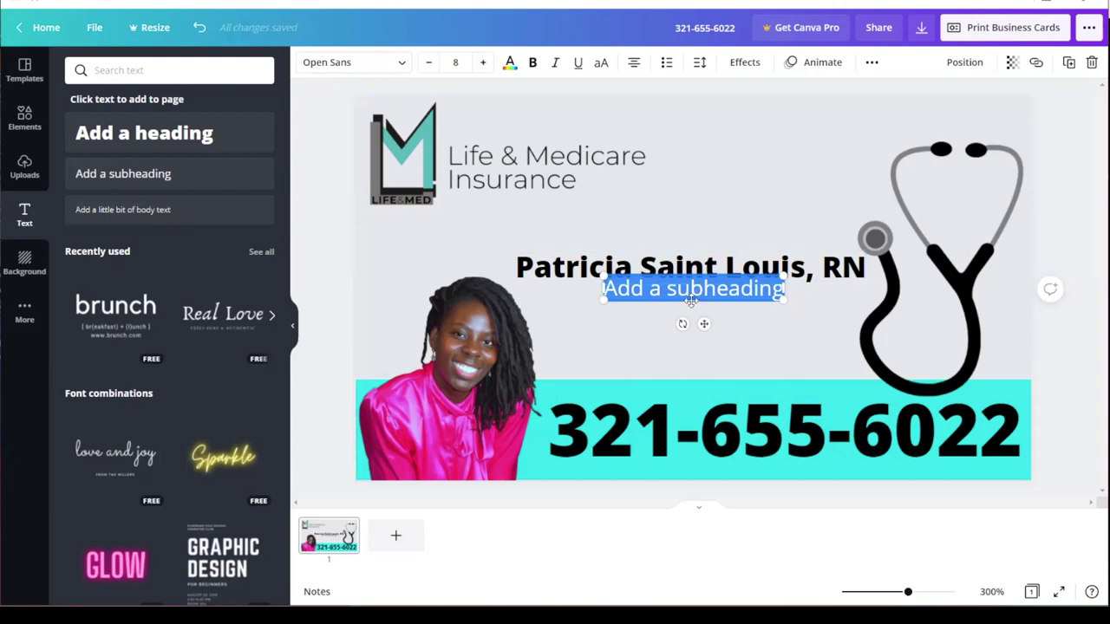
left_click_drag(696, 293, 695, 313)
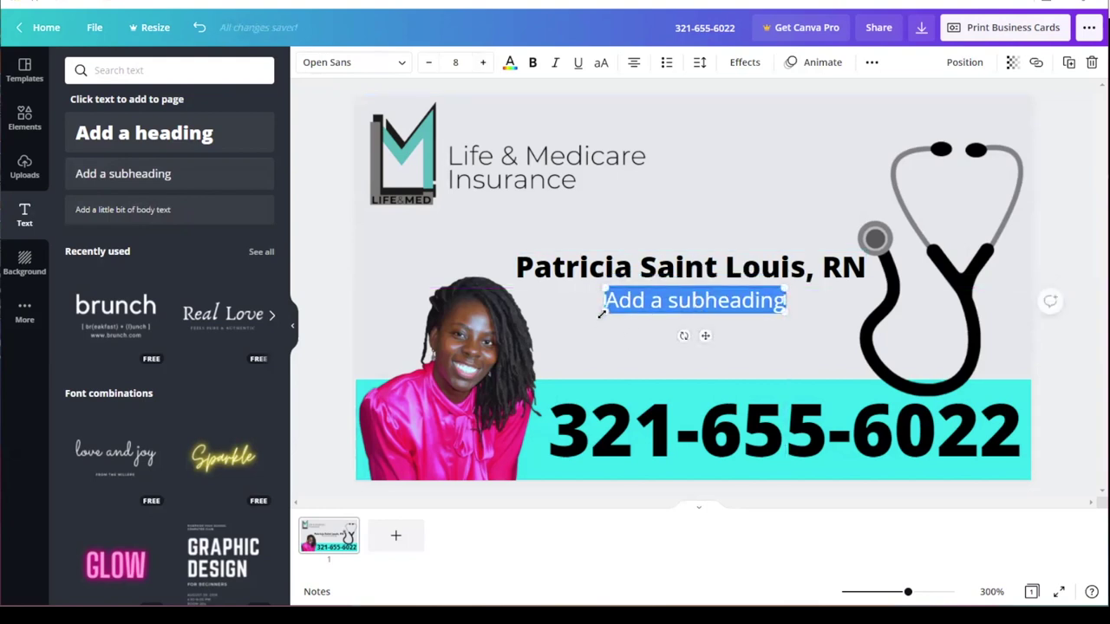
left_click_drag(601, 314, 568, 321)
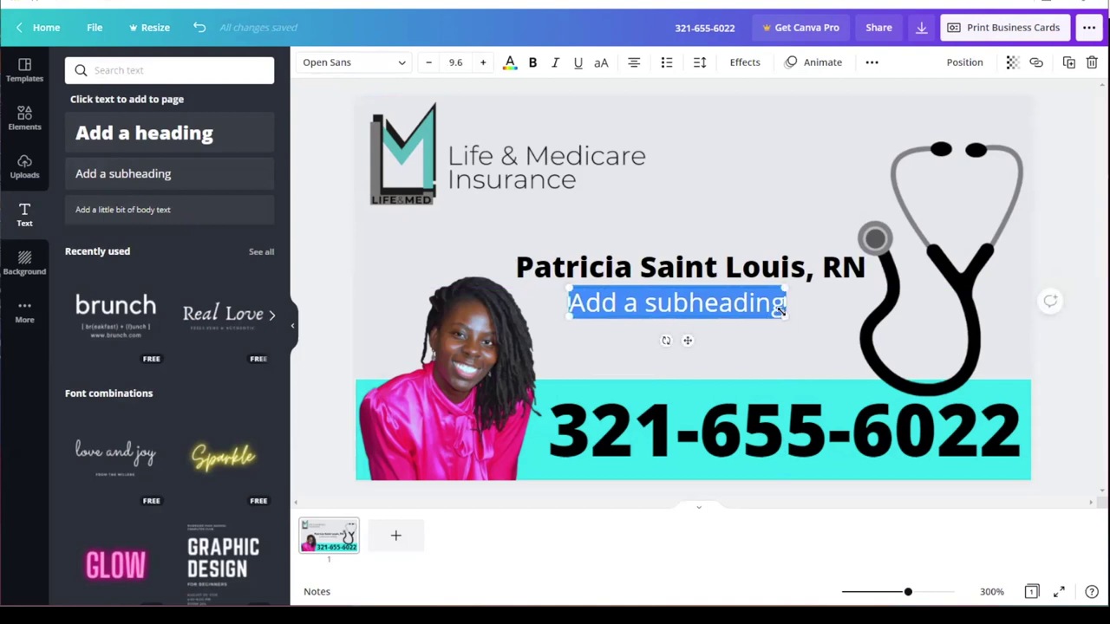
key("BackSpace")
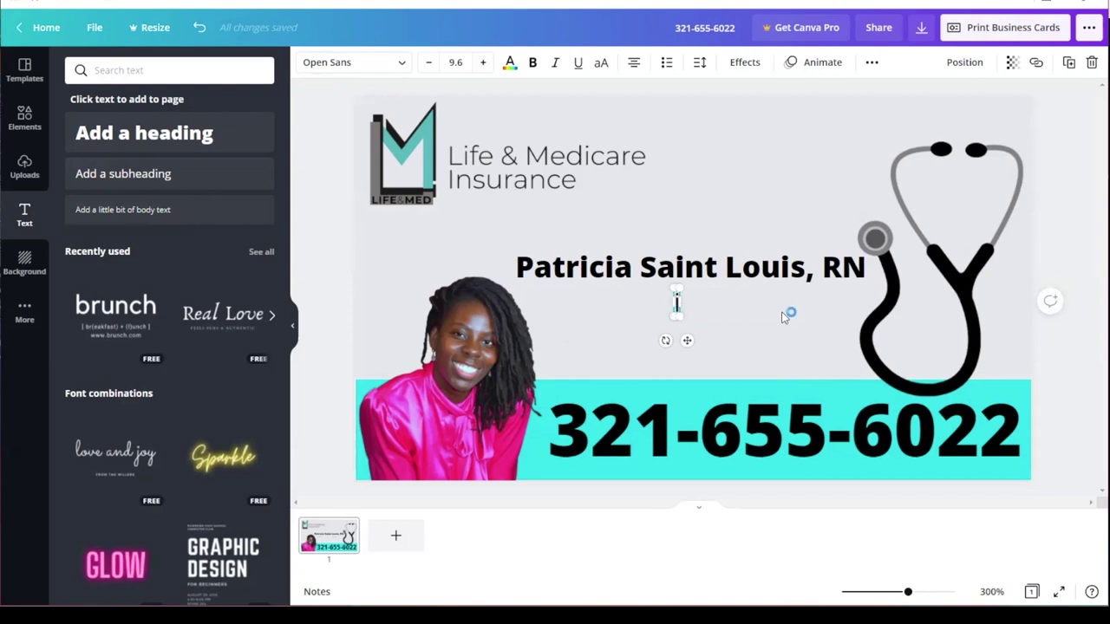
type("C")
type("In")
type("surance")
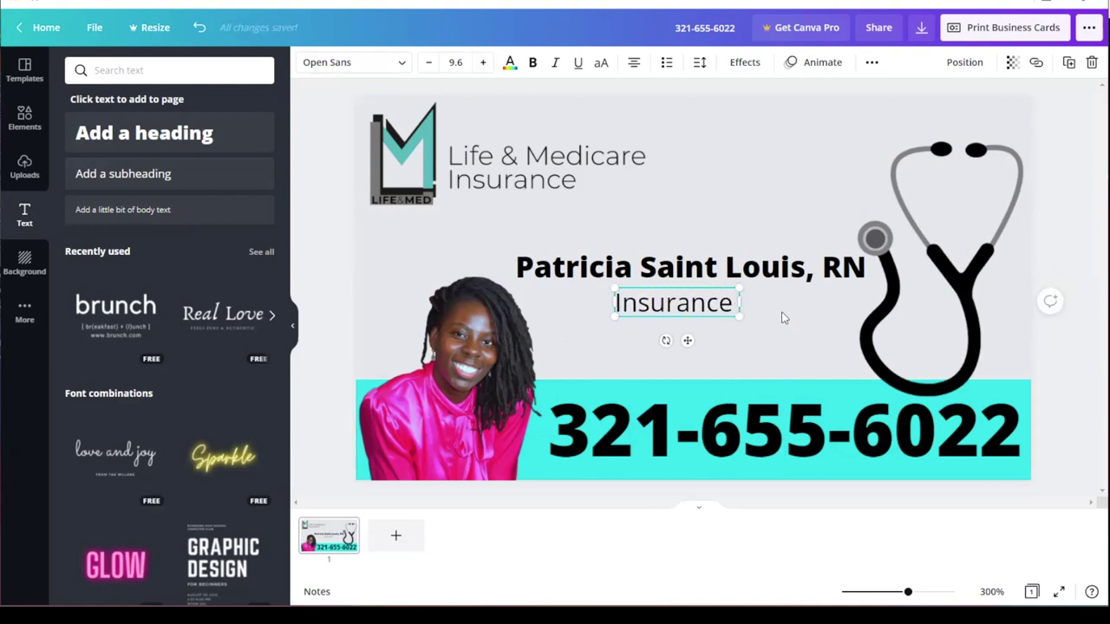
type(" Bro")
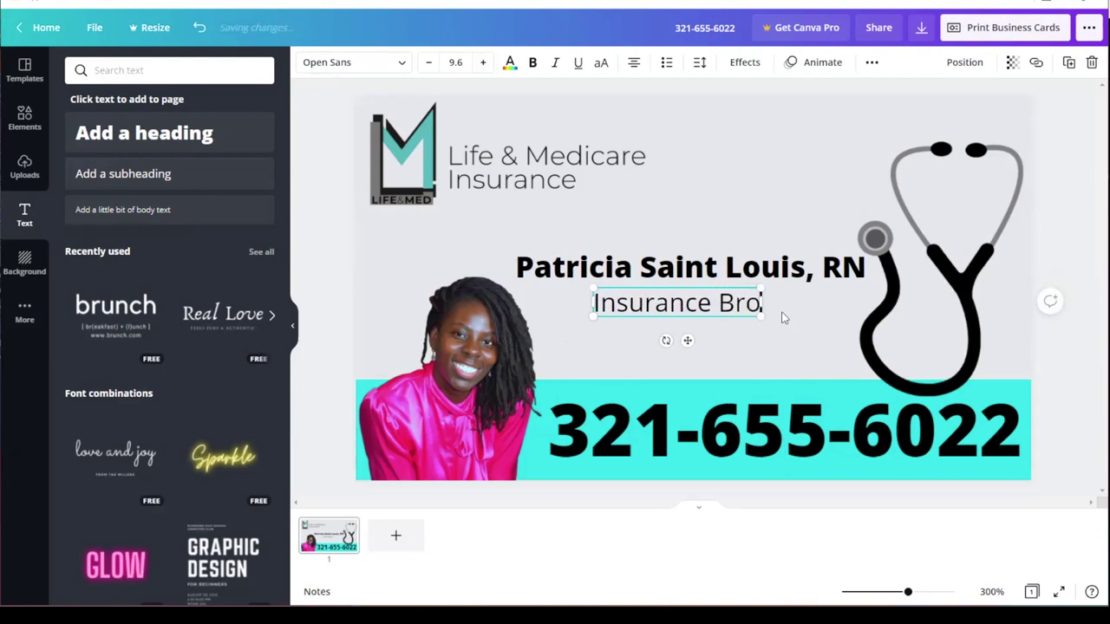
type("ke")
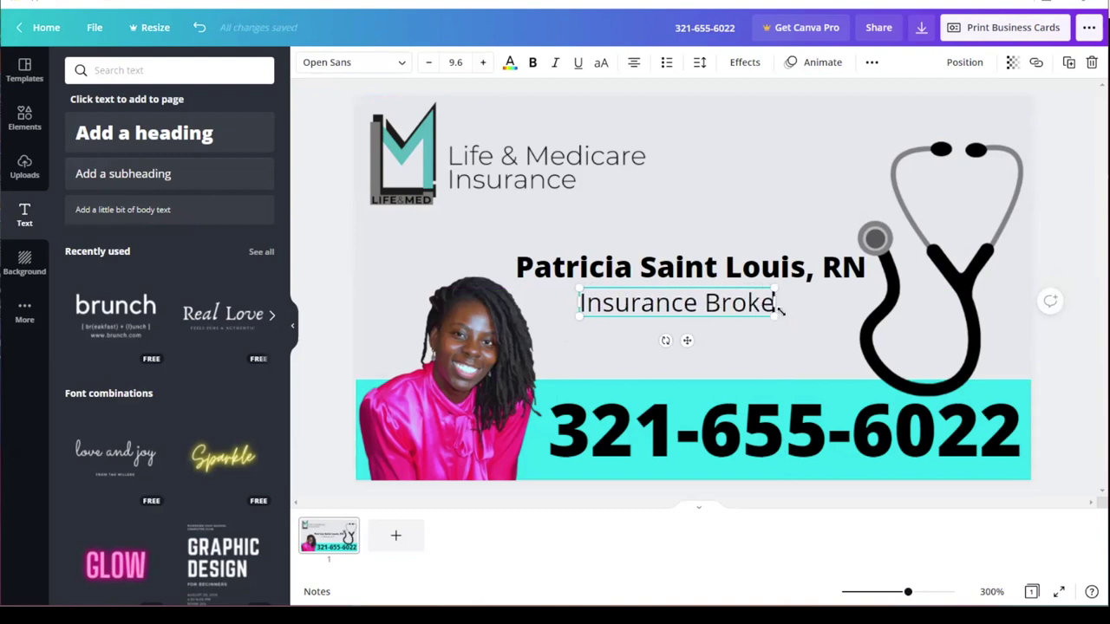
type("r/")
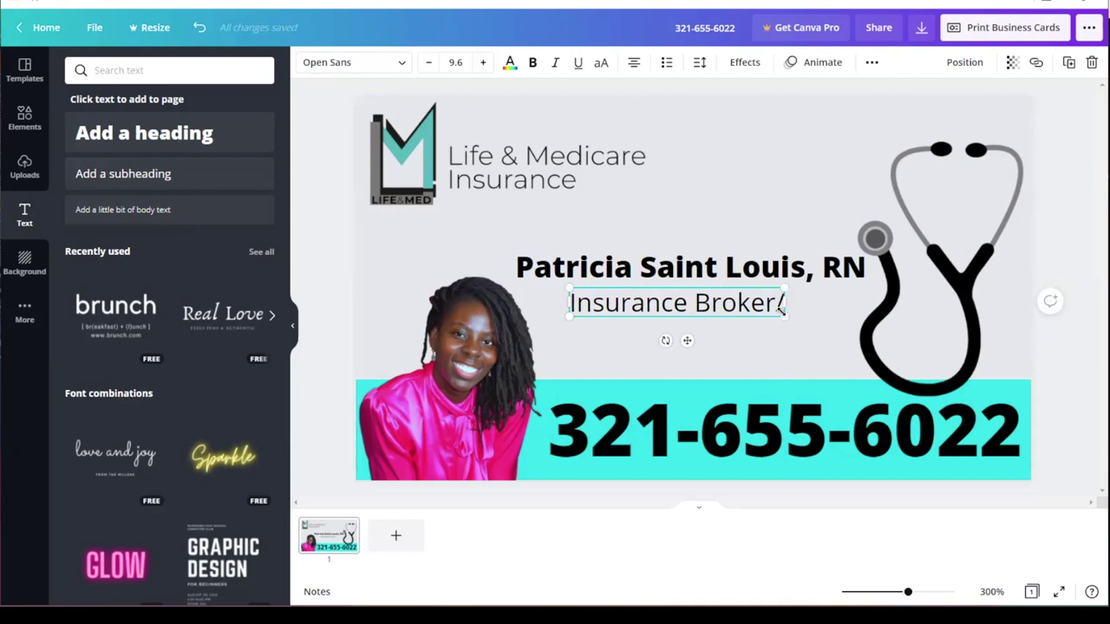
left_click(811, 338)
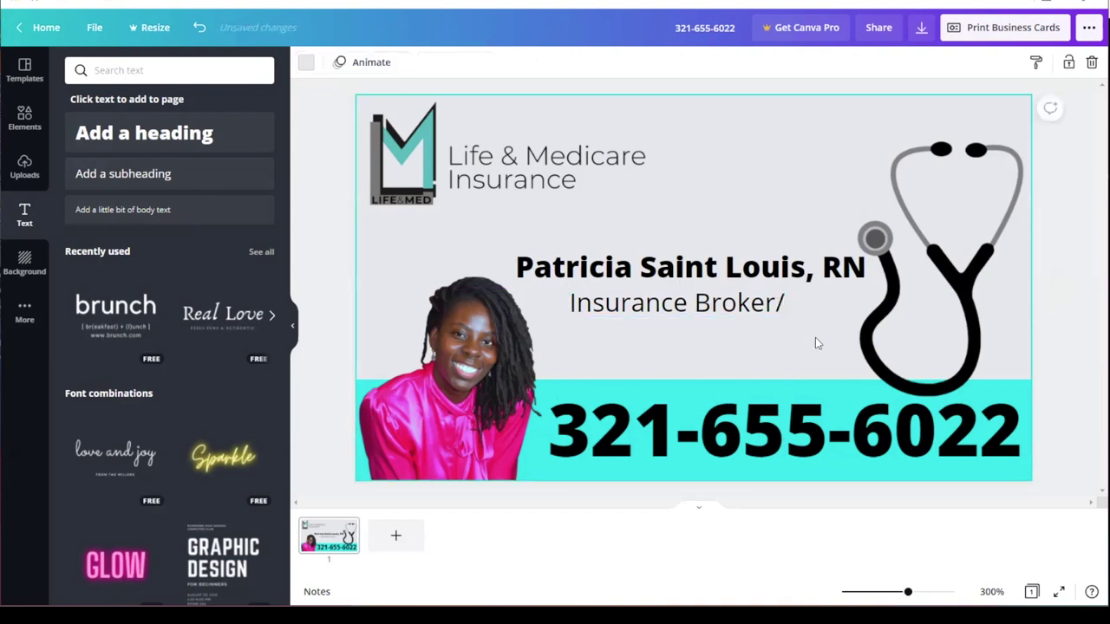
Step: Add another placeholder subheading and move it below the 'Insurance Broker/' line
left_click(158, 175)
left_click_drag(716, 295, 714, 332)
left_click(714, 354)
left_click_drag(693, 286, 715, 327)
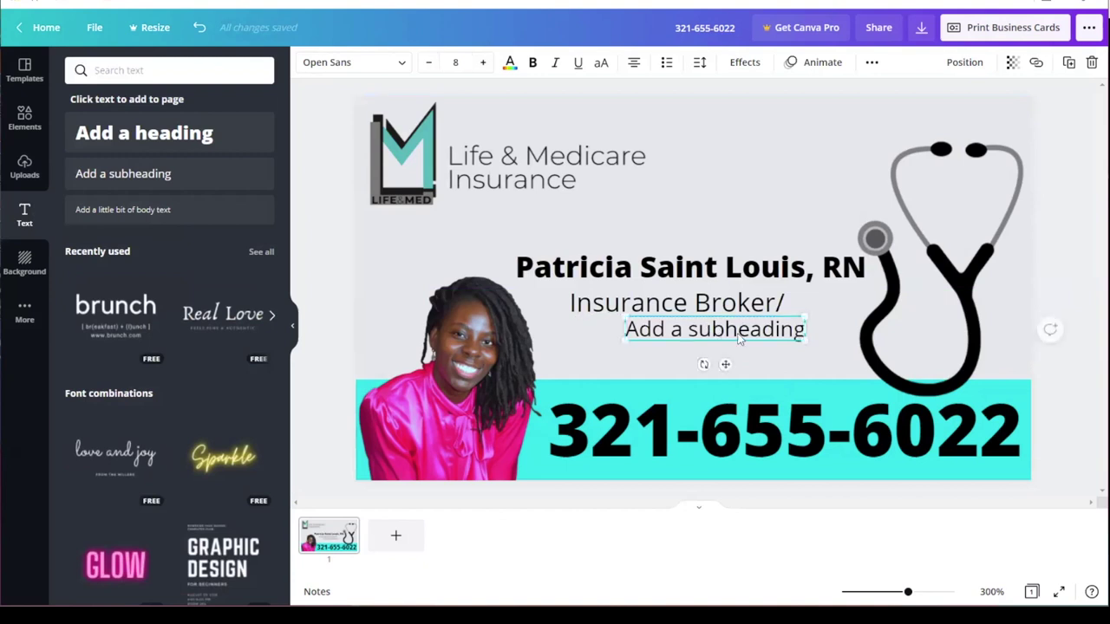
Step: Replace the placeholder with 'Medicare Specialist' and enlarge the text
double_click(799, 335)
type("M")
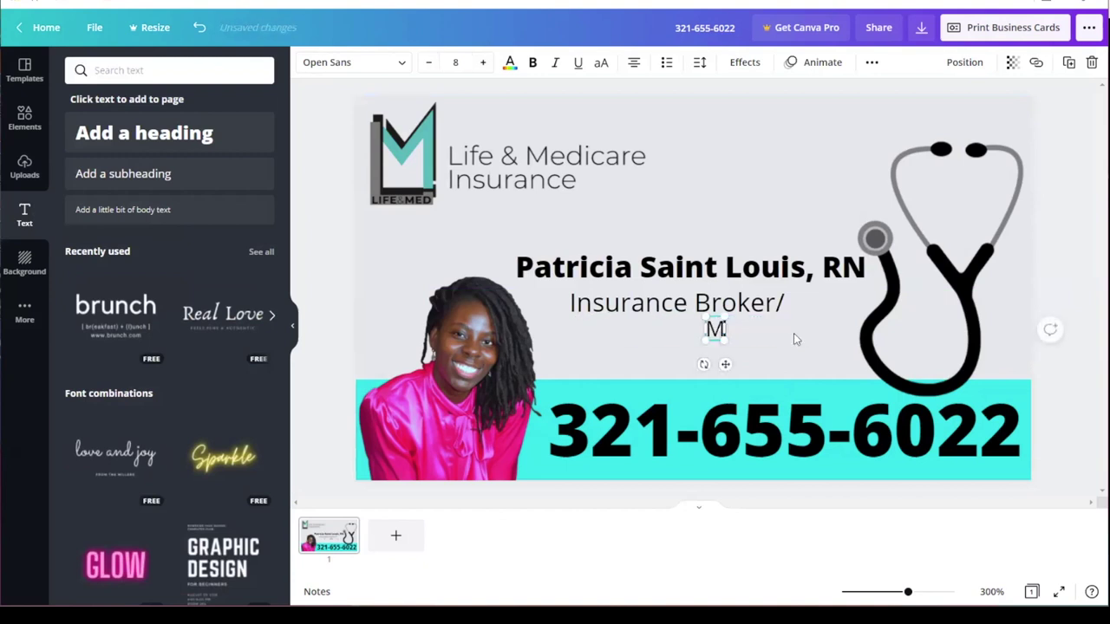
type("edicare S")
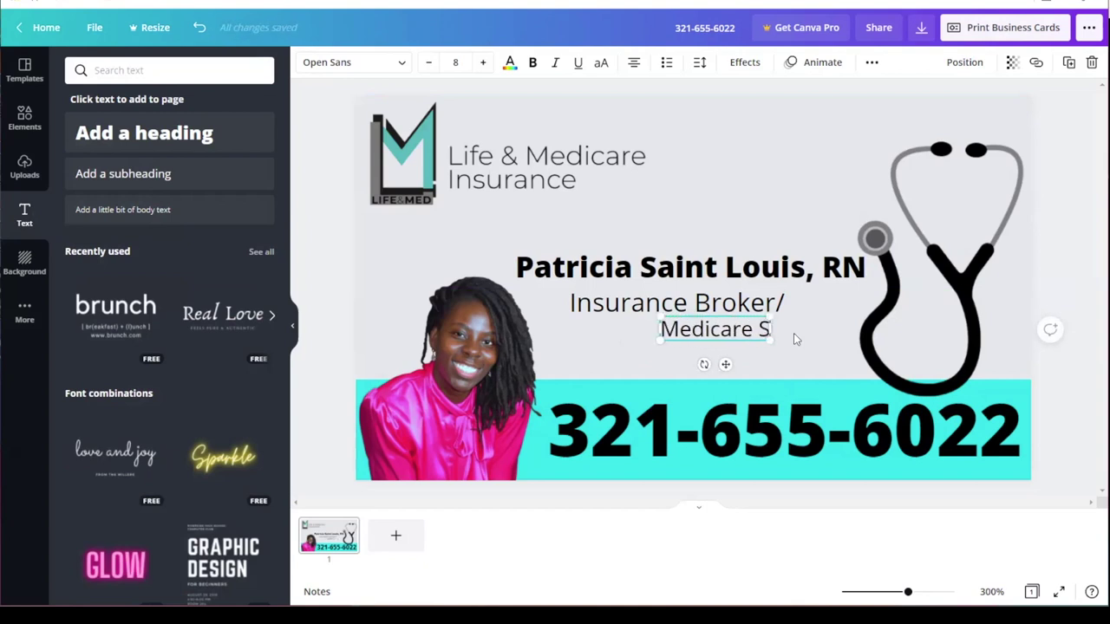
type("pecialist")
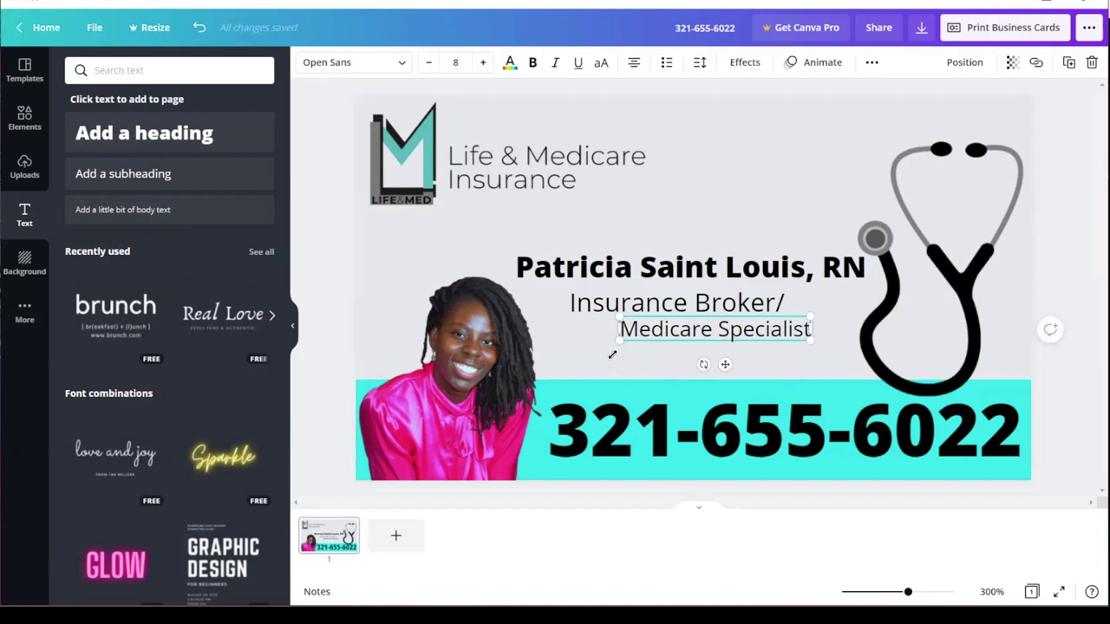
left_click_drag(620, 339, 595, 344)
left_click(763, 356)
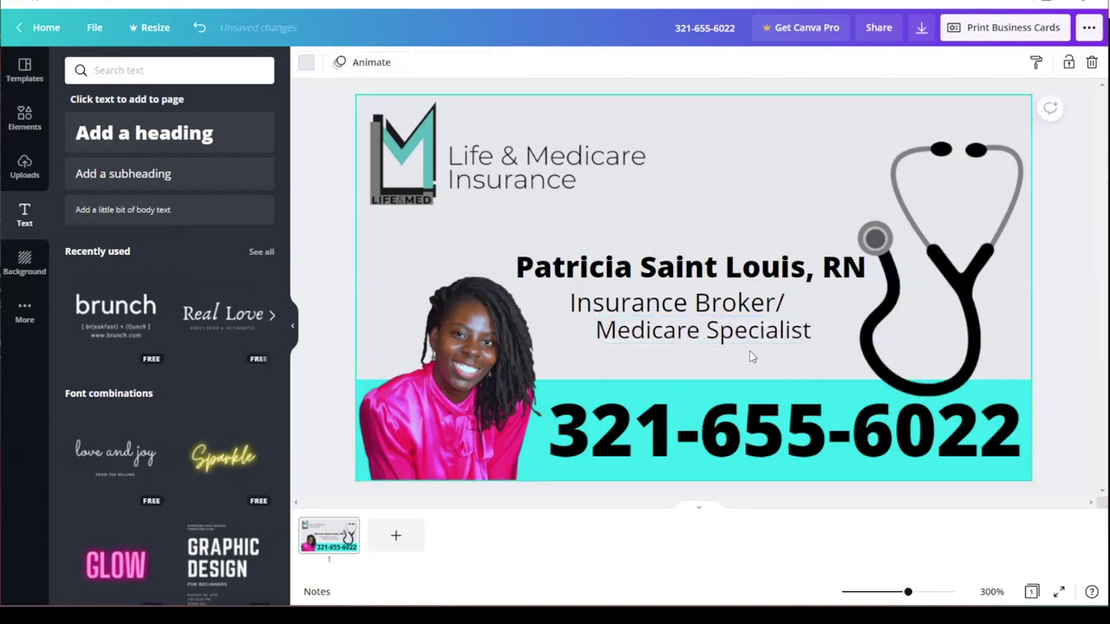
left_click(739, 341)
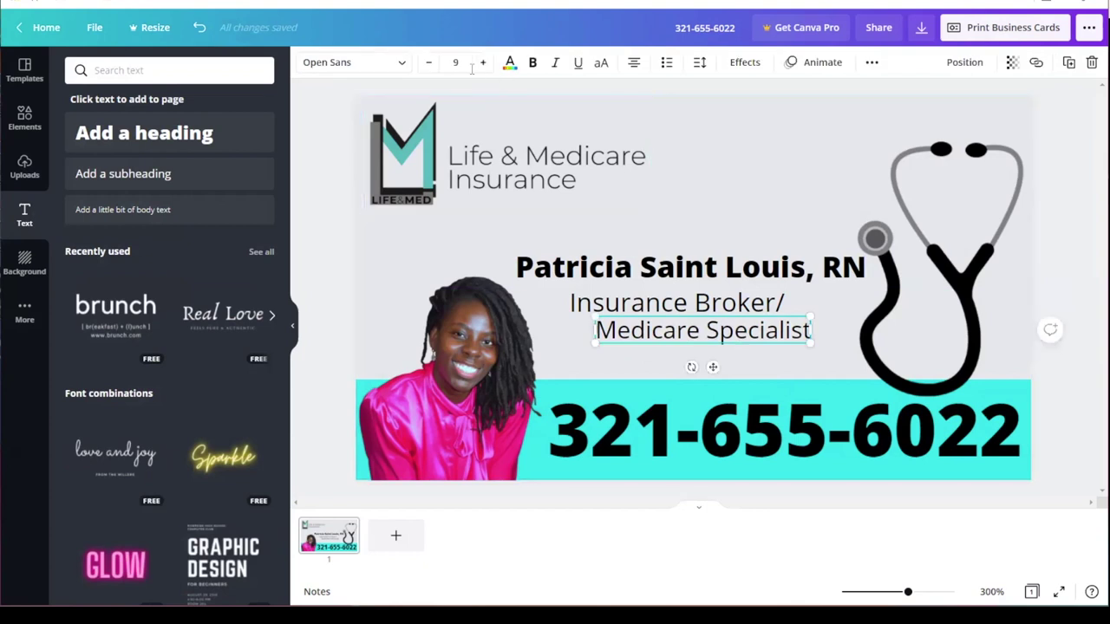
Step: Set Medicare Specialist to size 9.6 and align it under 'Insurance Broker/'
left_click(618, 308)
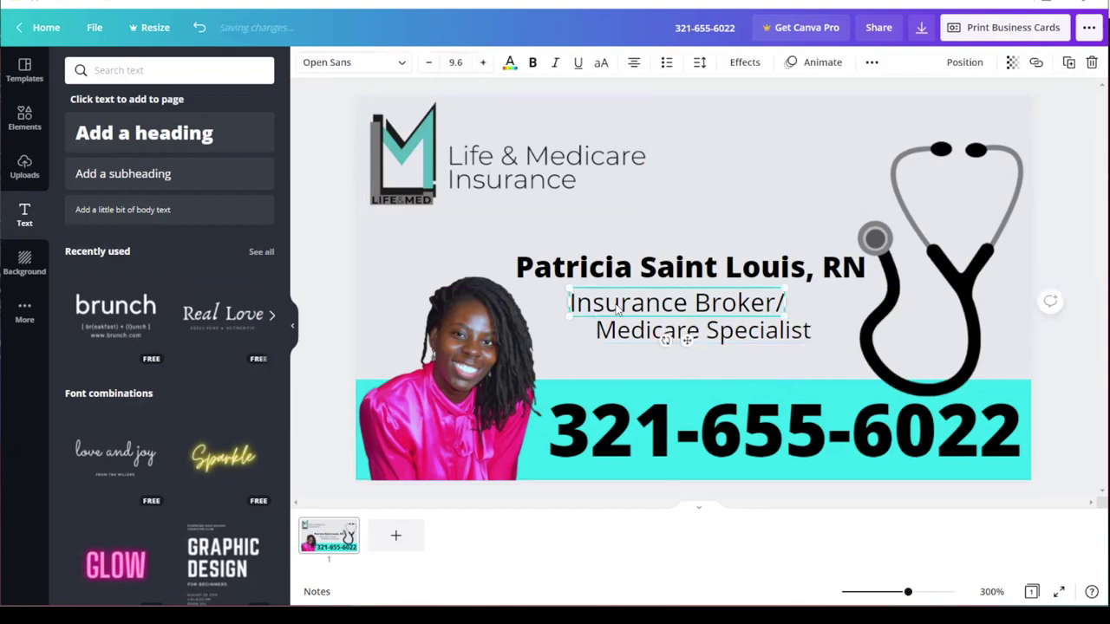
left_click(668, 330)
left_click(457, 62)
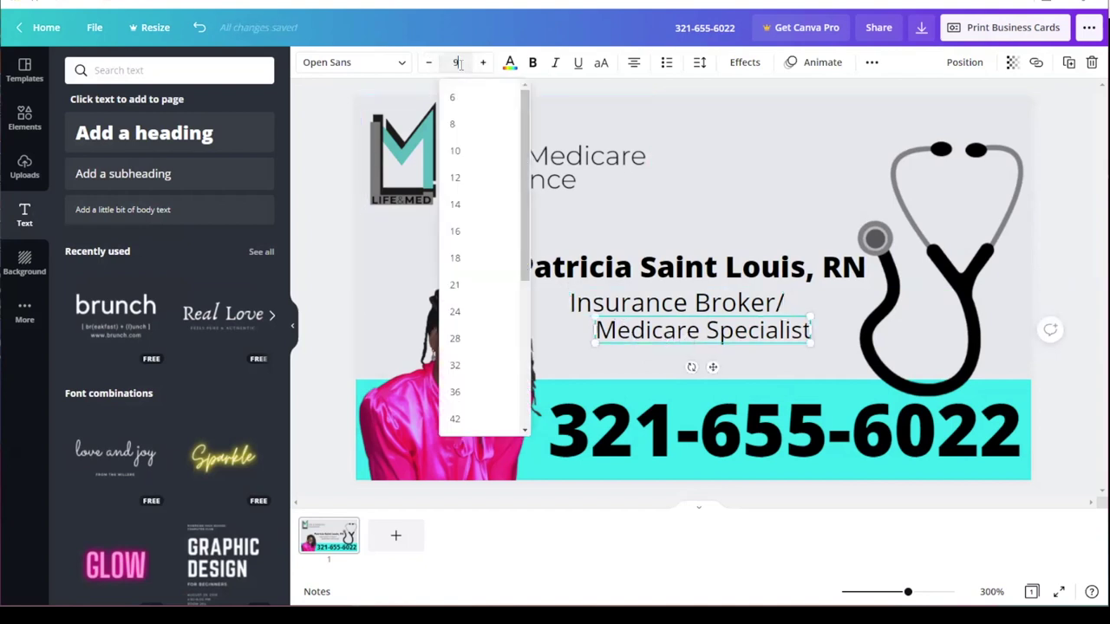
type("9.6")
left_click(705, 132)
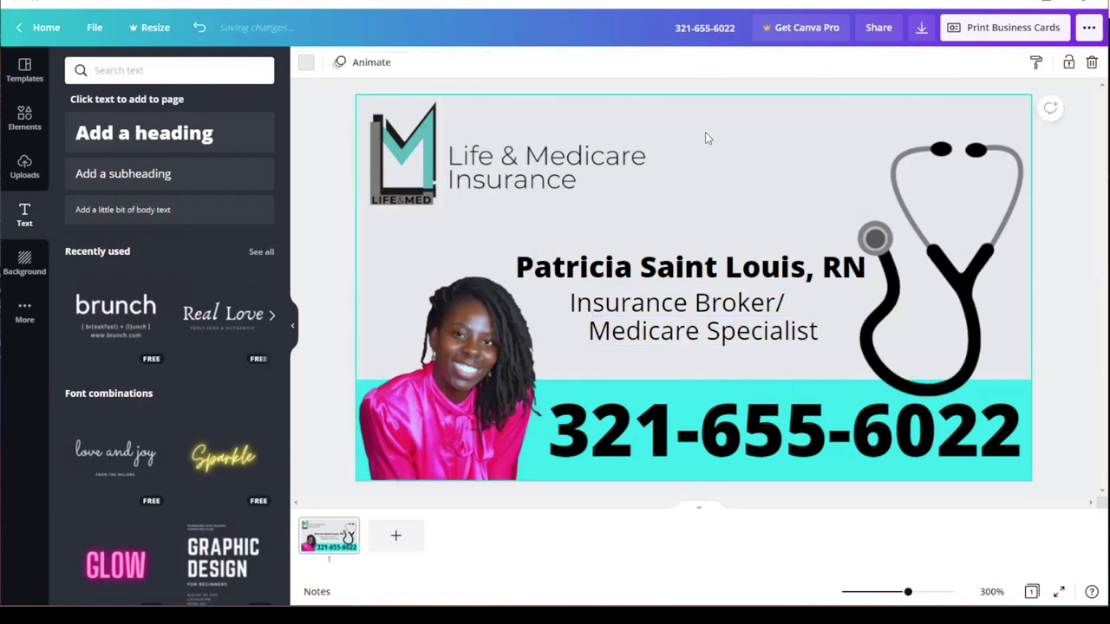
left_click(725, 344)
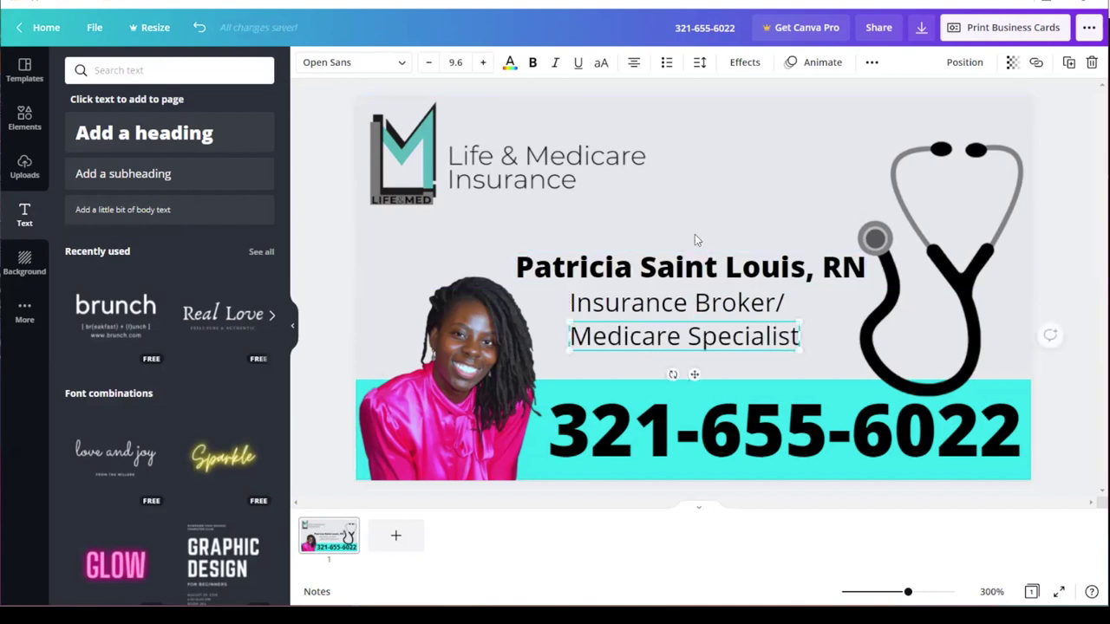
left_click(610, 304)
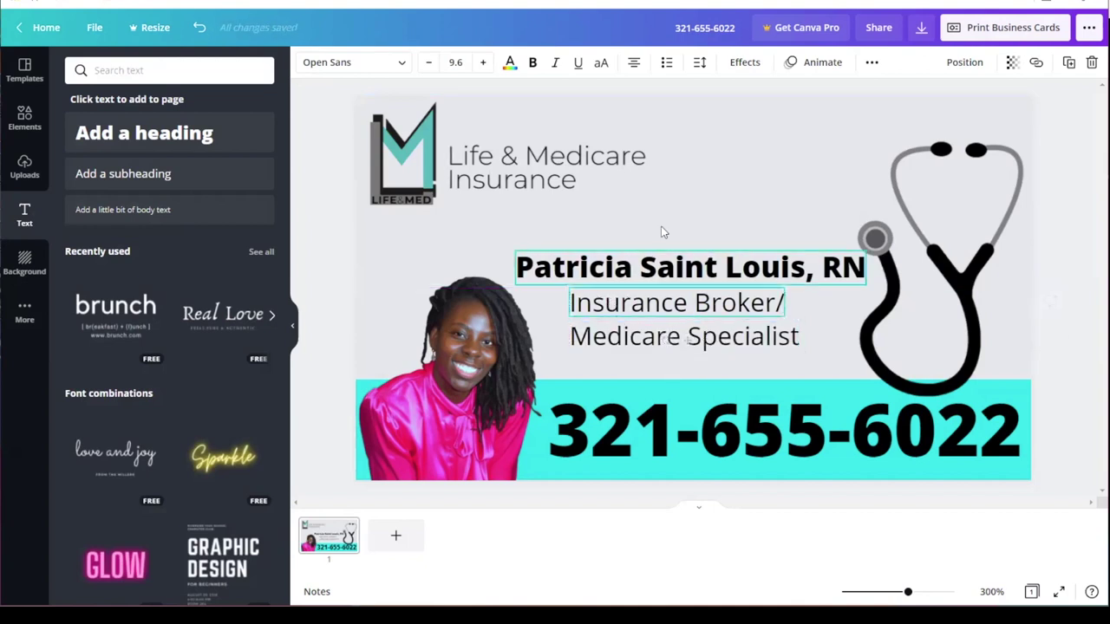
left_click(727, 191)
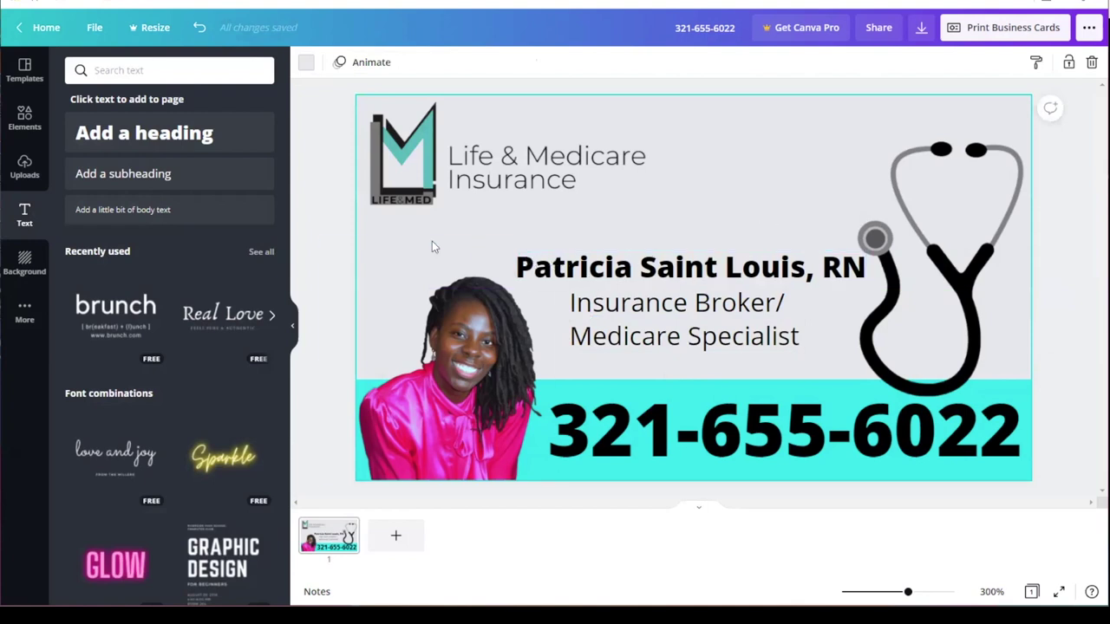
Step: Enlarge the Life & Medicare logo and move it slightly lower in the top-left corner
left_click(643, 205)
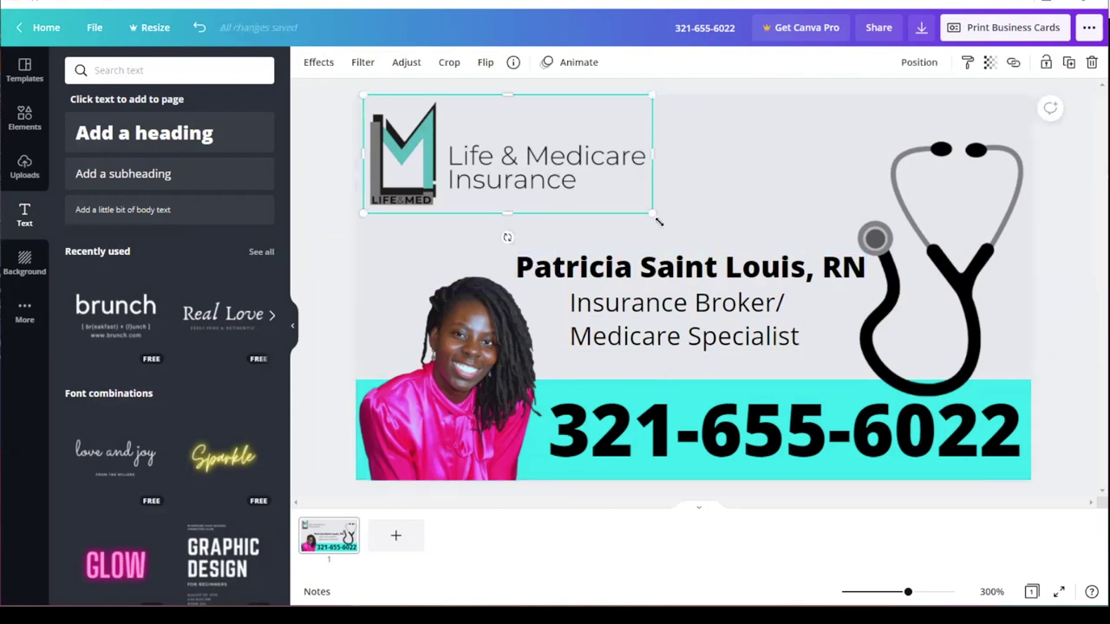
left_click_drag(657, 216, 691, 230)
left_click_drag(444, 178, 442, 190)
left_click(830, 195)
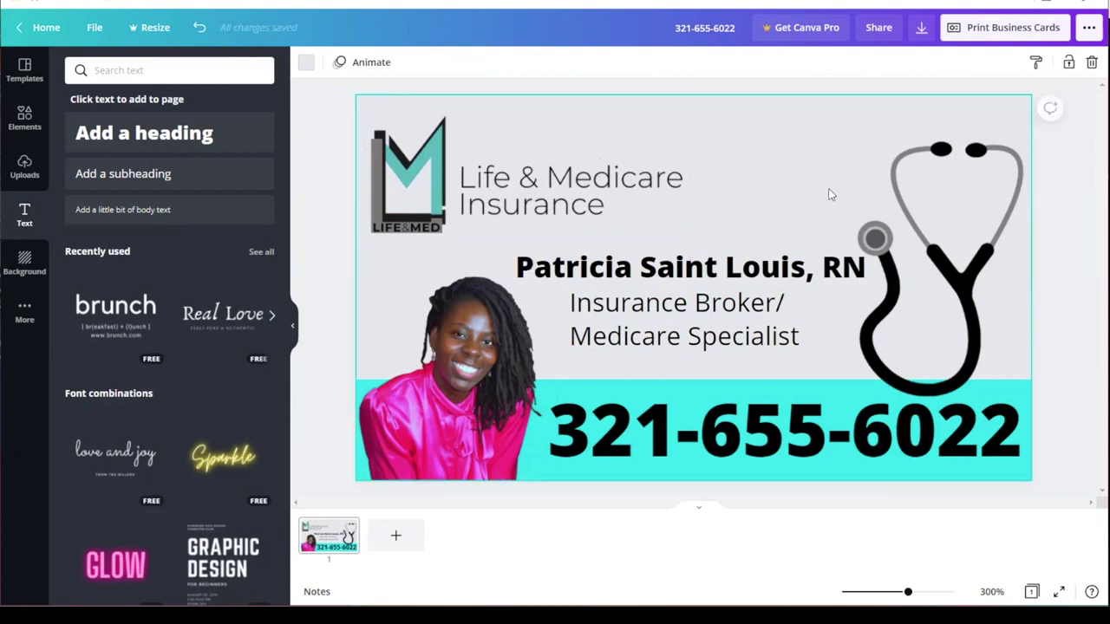
left_click(962, 279)
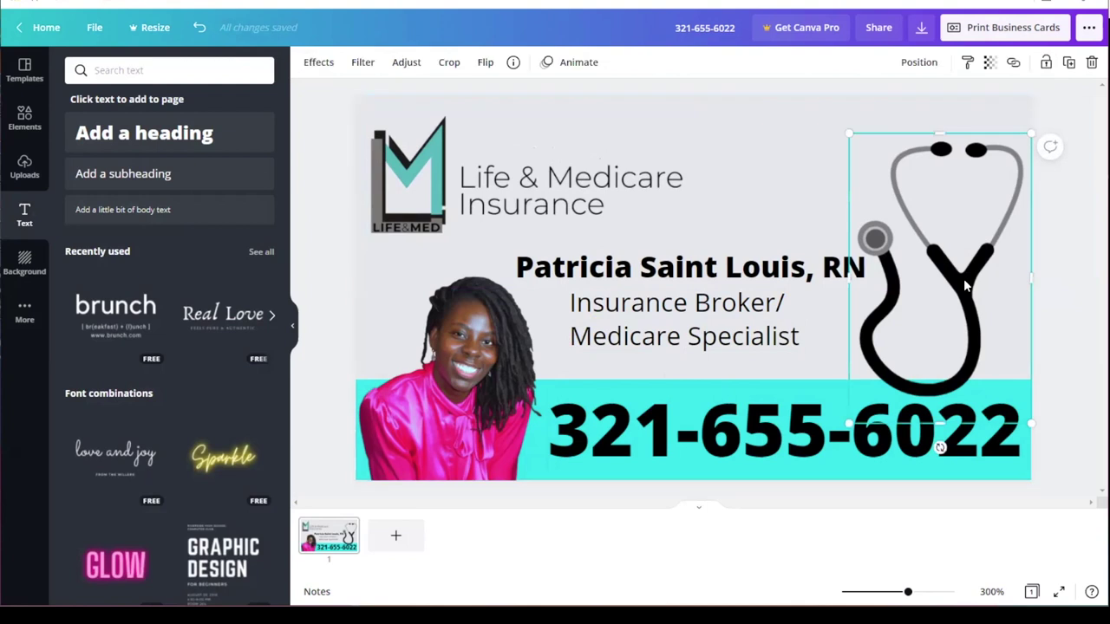
left_click(767, 210)
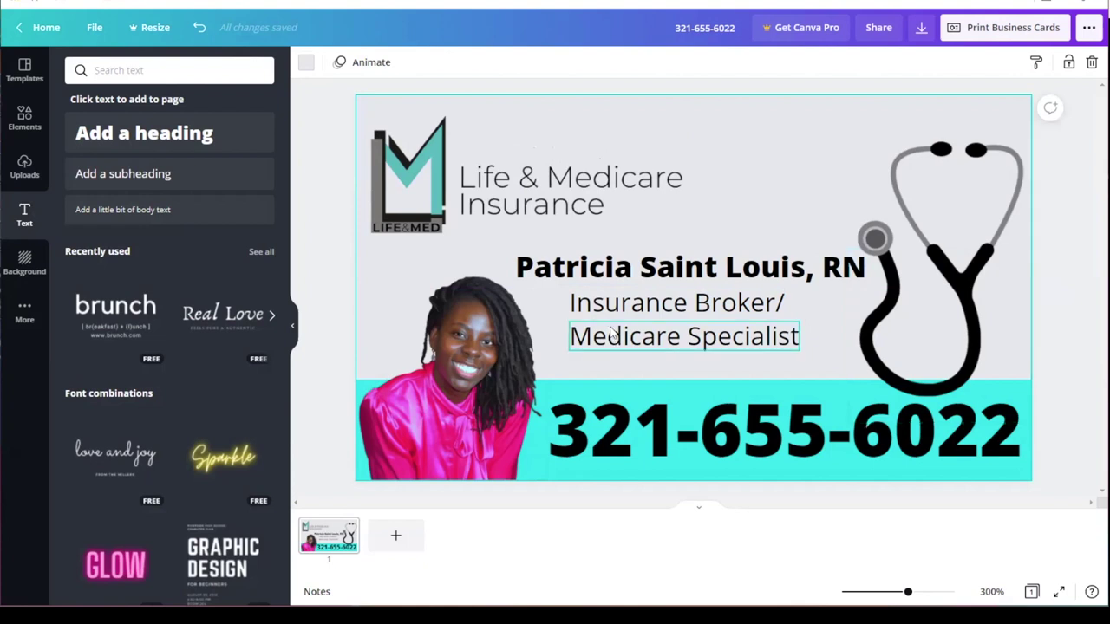
Step: Add a subheading reading 'Lifeandmed.com' directly beneath Medicare Specialist
left_click(154, 178)
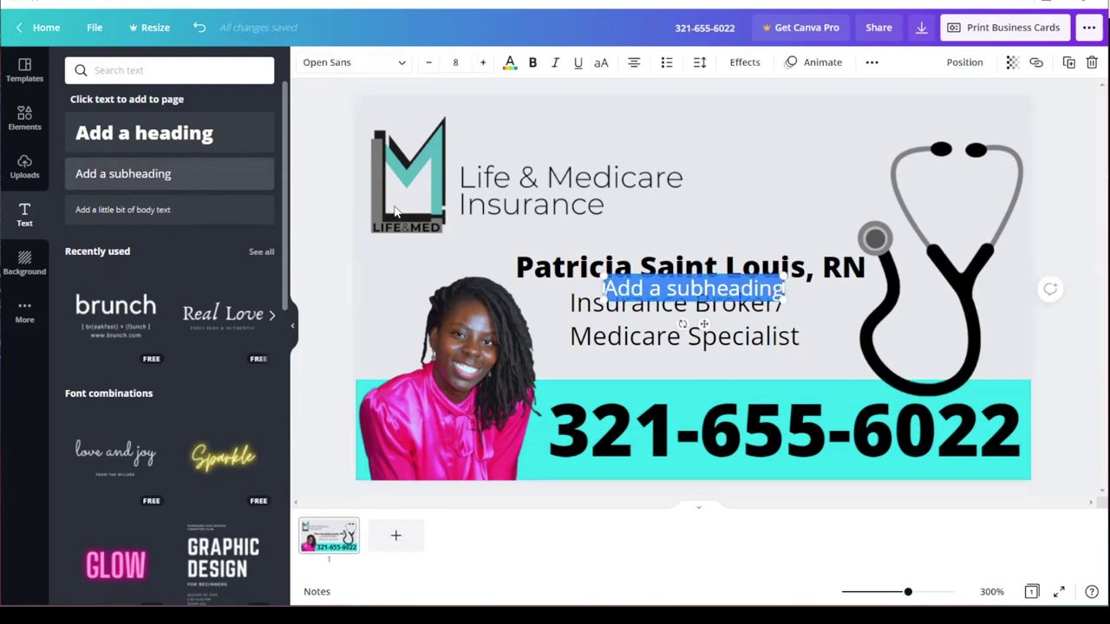
left_click(717, 288)
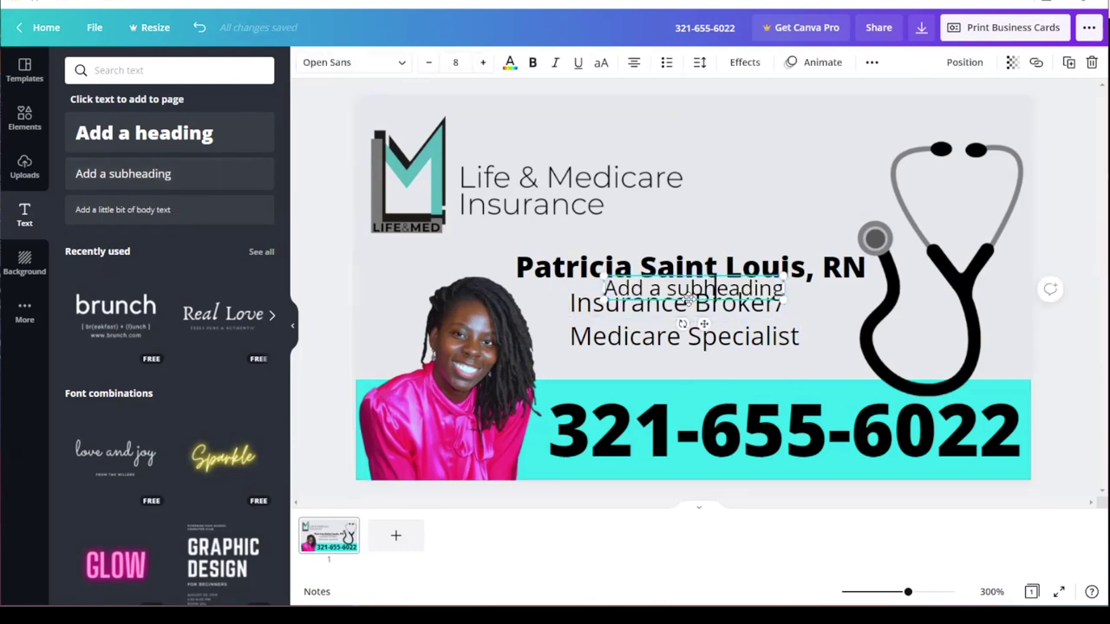
left_click_drag(688, 307, 688, 374)
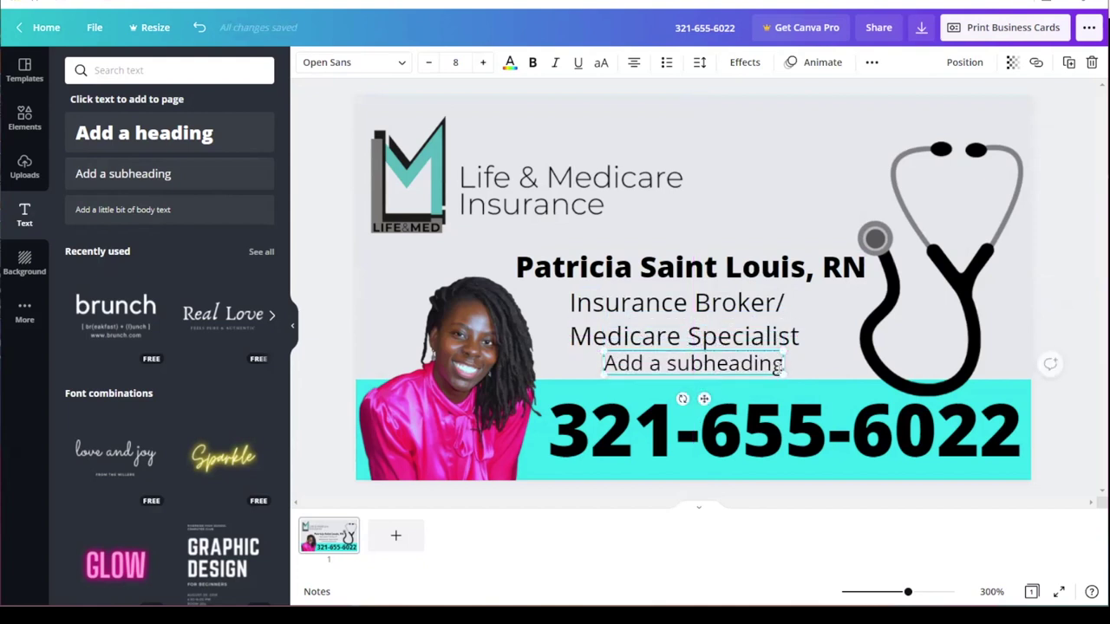
key("BackSpace")
key("BackSpace")
key("BackSpace")
key("BackSpace")
key("BackSpace")
key("BackSpace")
key("BackSpace")
key("BackSpace")
key("BackSpace")
key("BackSpace")
key("BackSpace")
key("BackSpace")
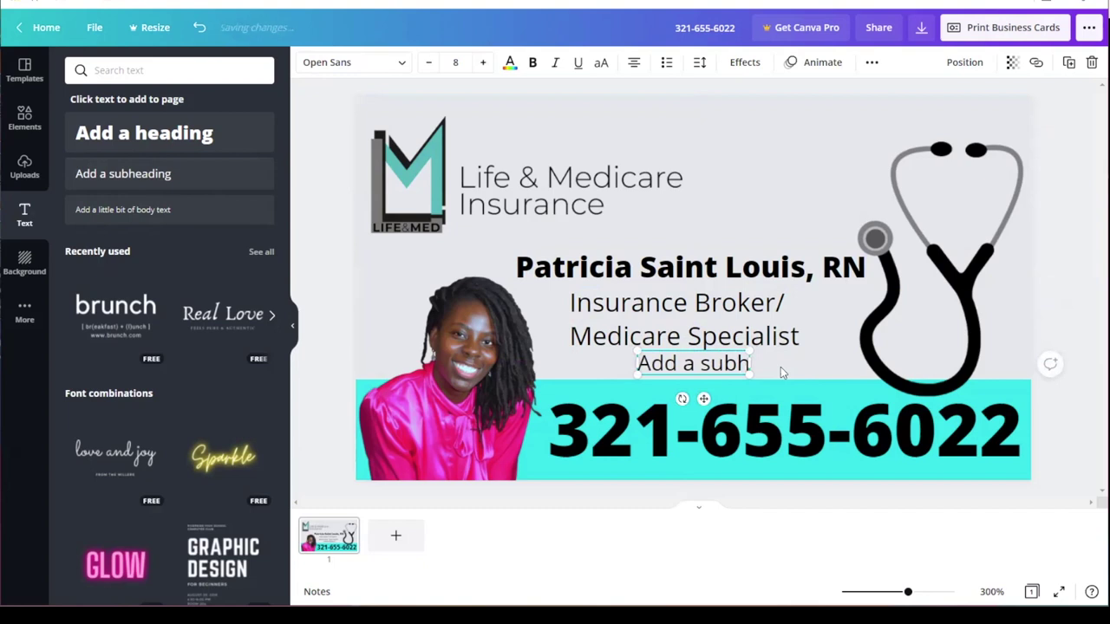
key("BackSpace")
key("BackSpace")
key("BackSpace")
key("BackSpace")
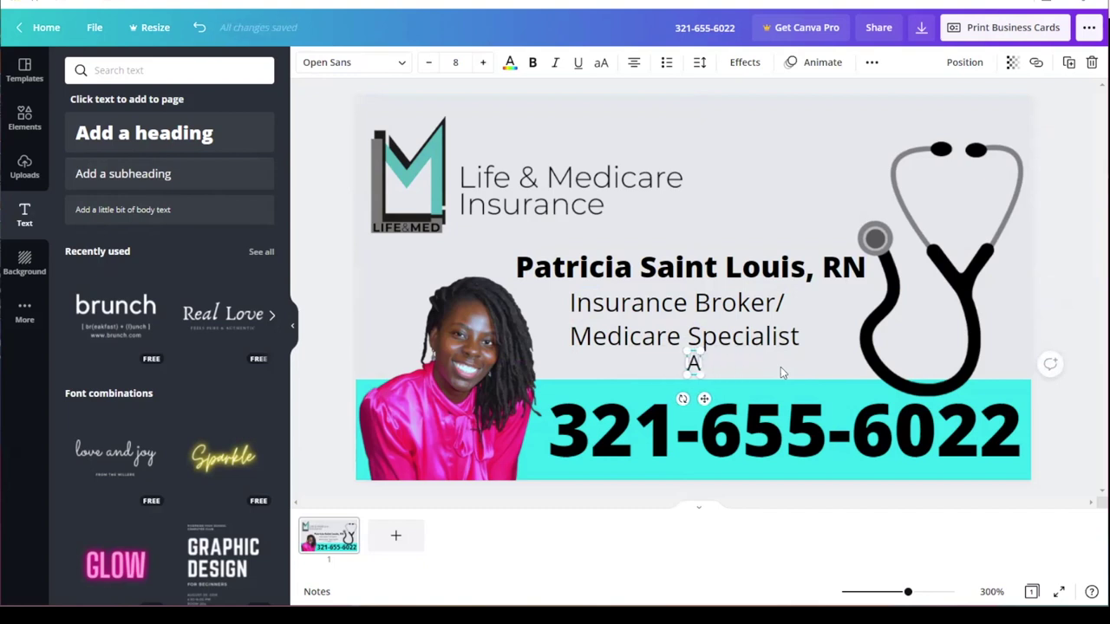
type("Lifeand")
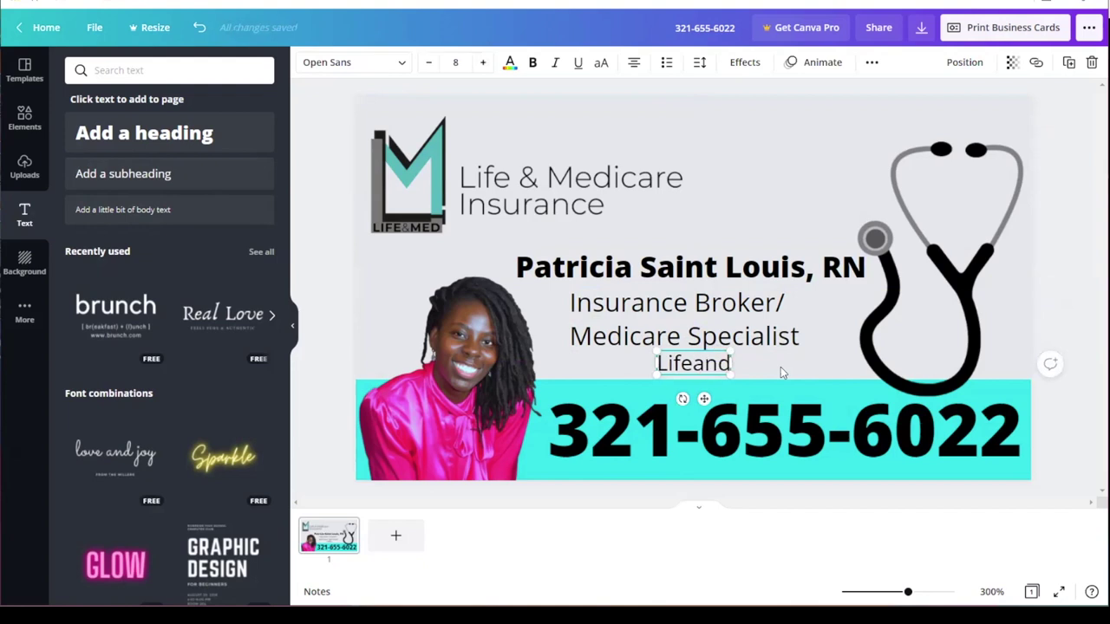
type("med.com")
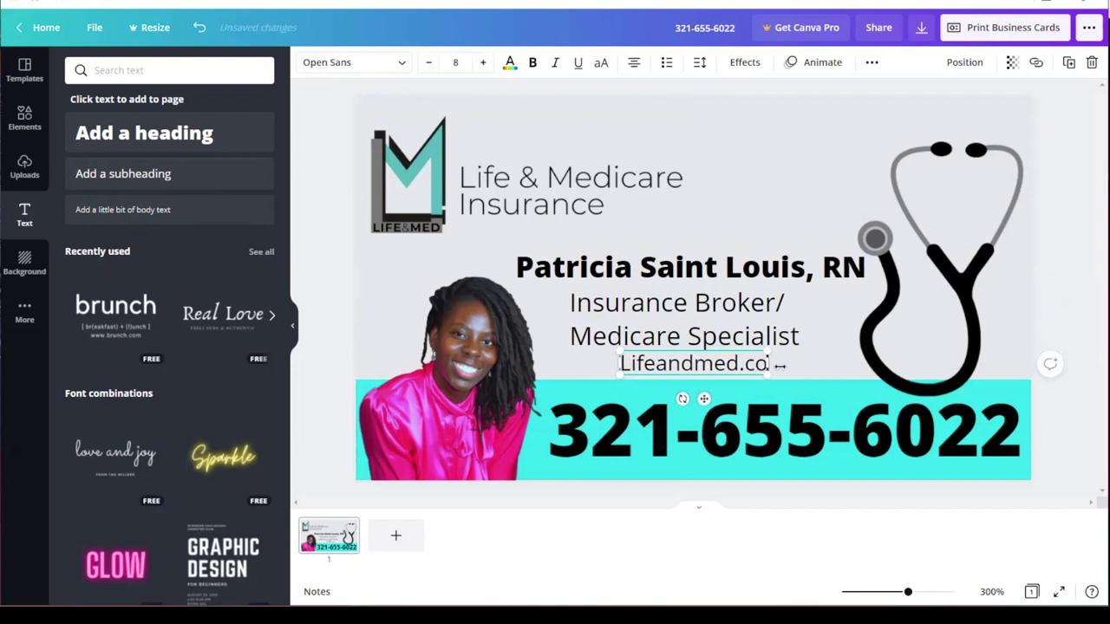
left_click(822, 362)
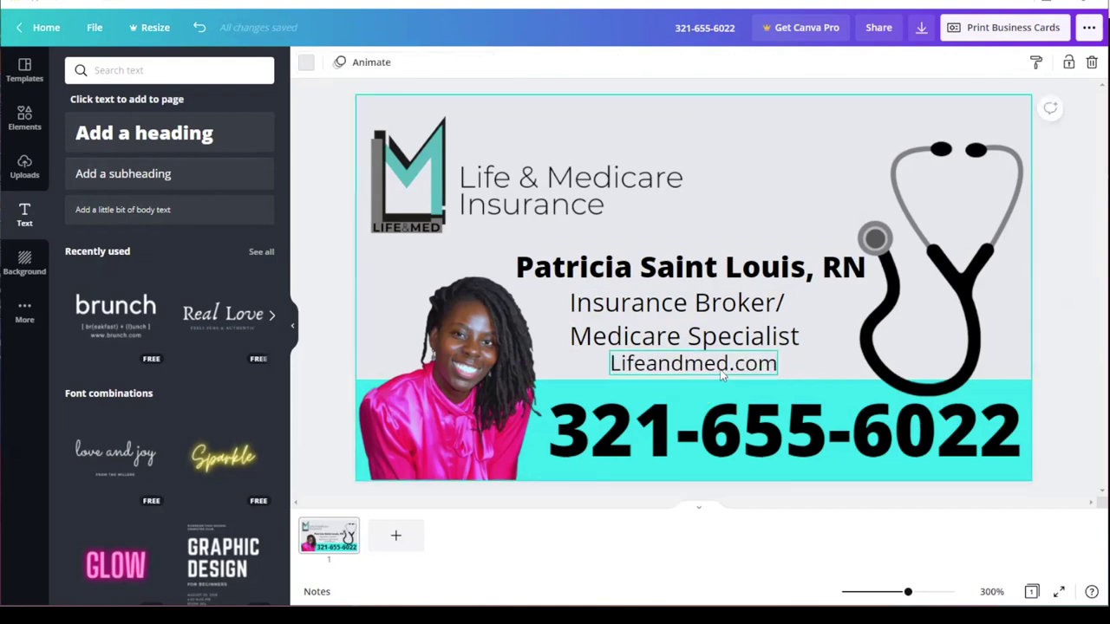
left_click(694, 363)
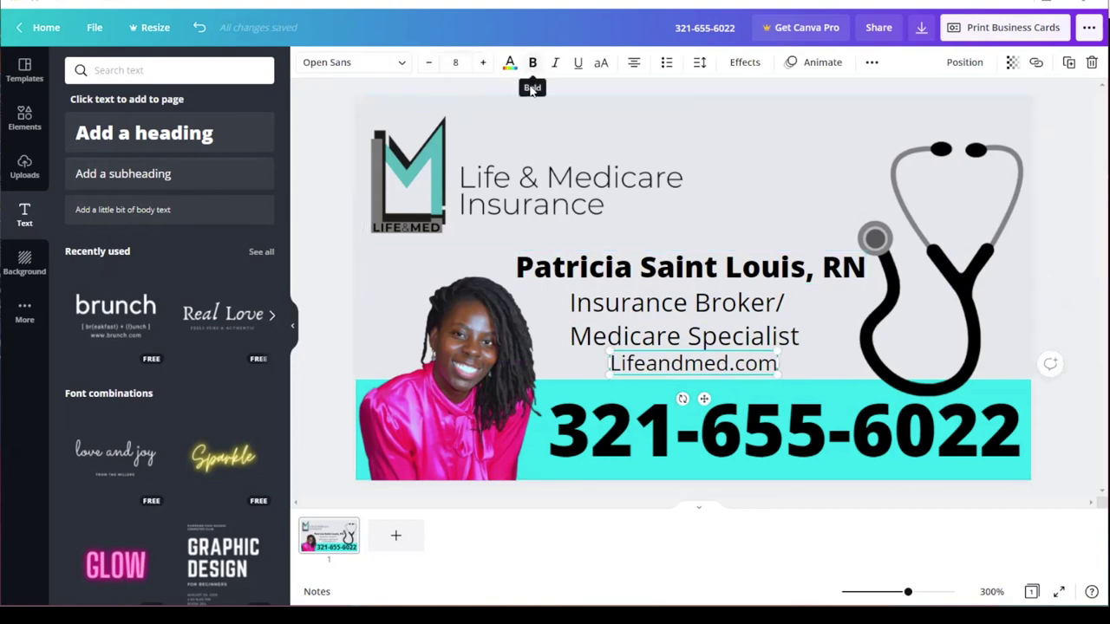
Step: Try Anton, Arimo and Cardo on the website line, then set it in Eczar SemiBold
left_click(395, 65)
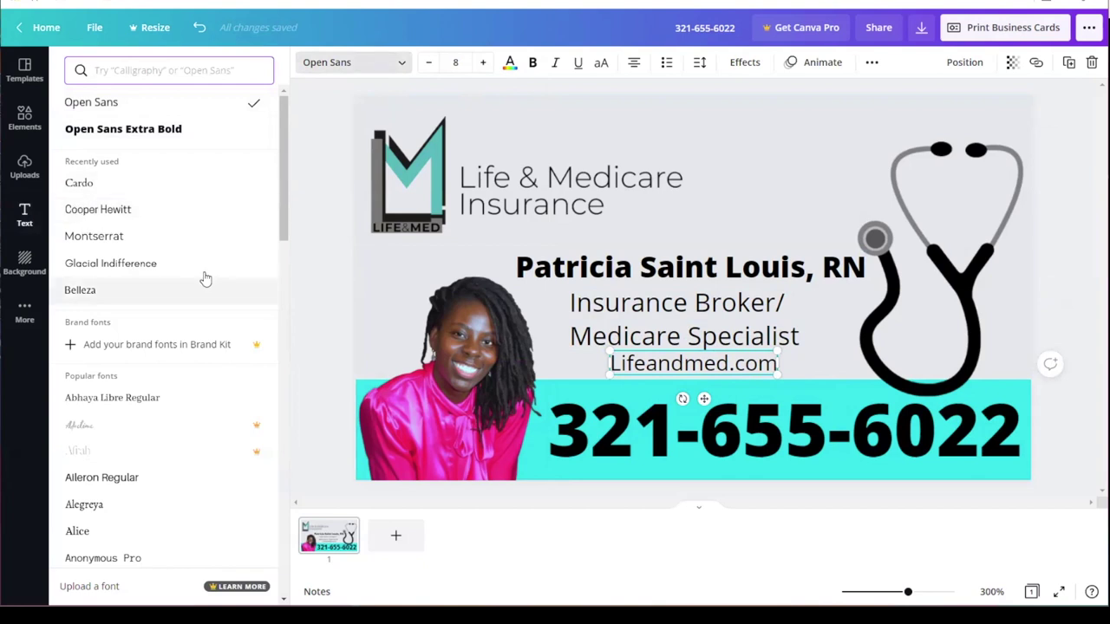
scroll(282, 230, "down", 3)
left_click(100, 356)
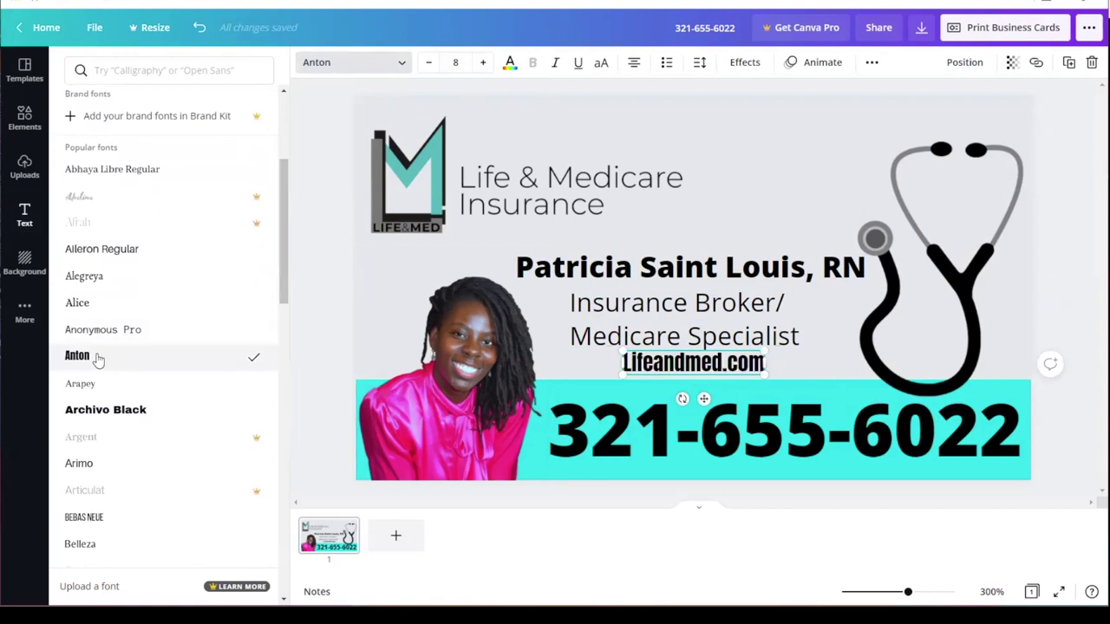
left_click(100, 463)
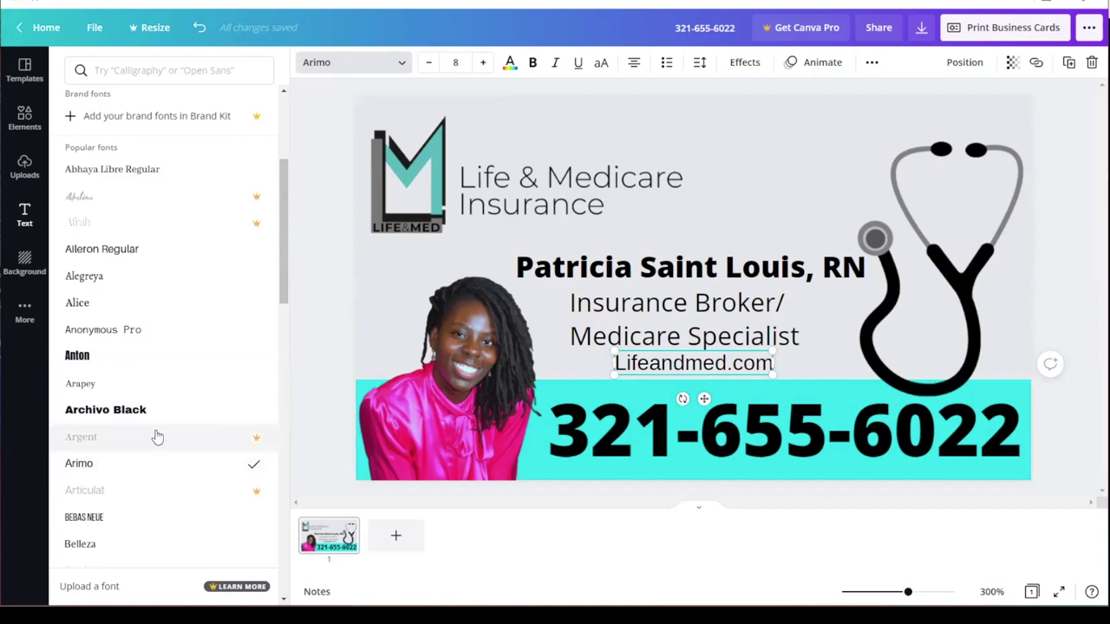
scroll(277, 340, "down", 3)
scroll(278, 355, "down", 3)
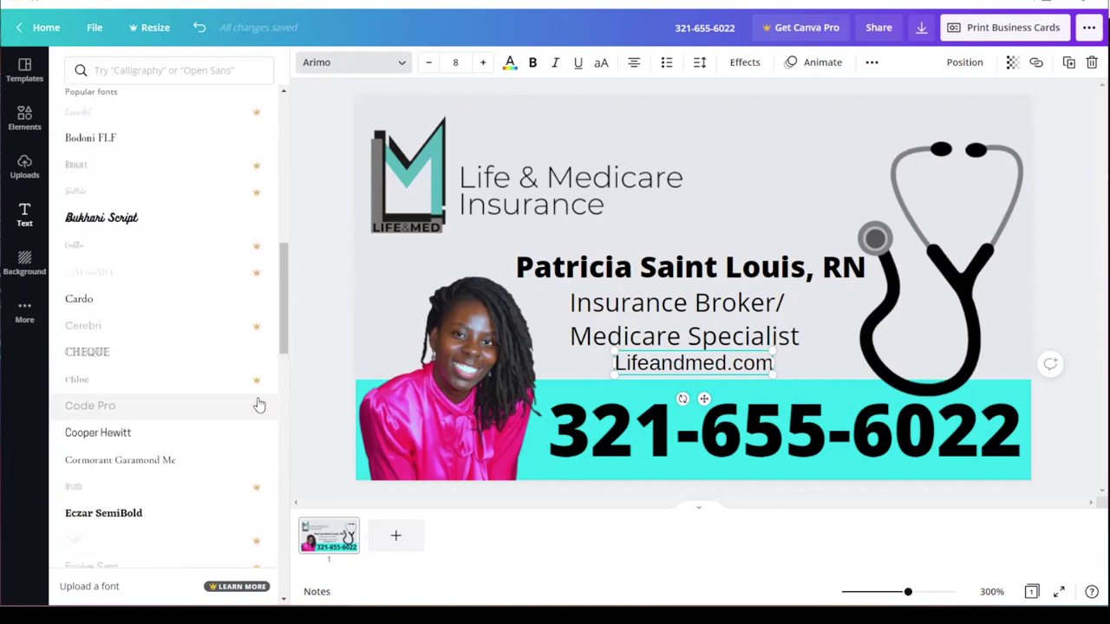
left_click(88, 301)
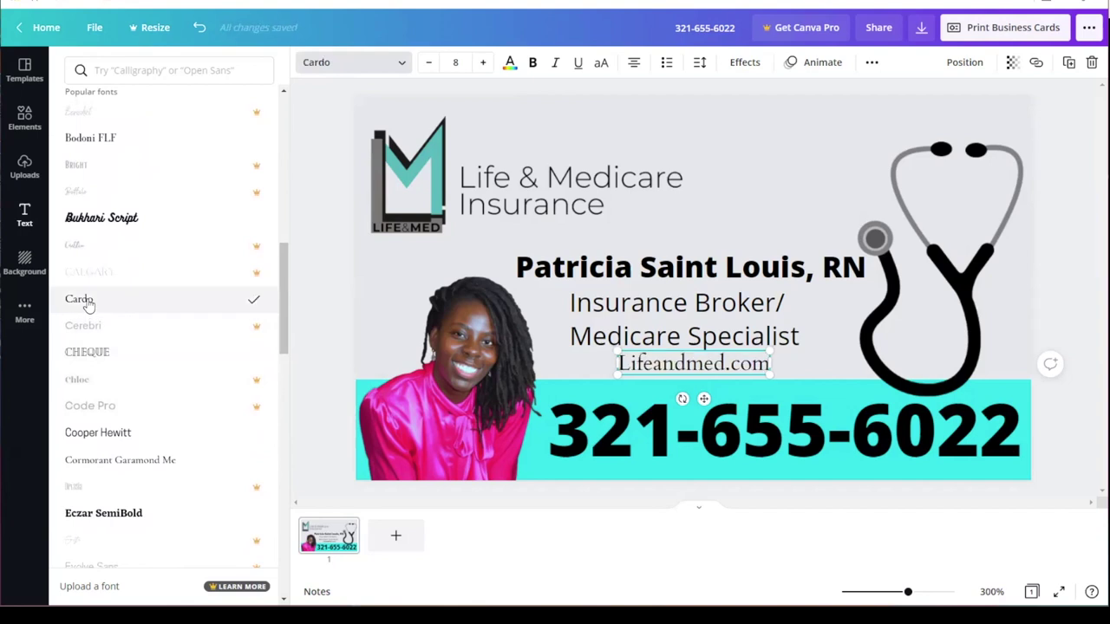
scroll(285, 350, "down", 1)
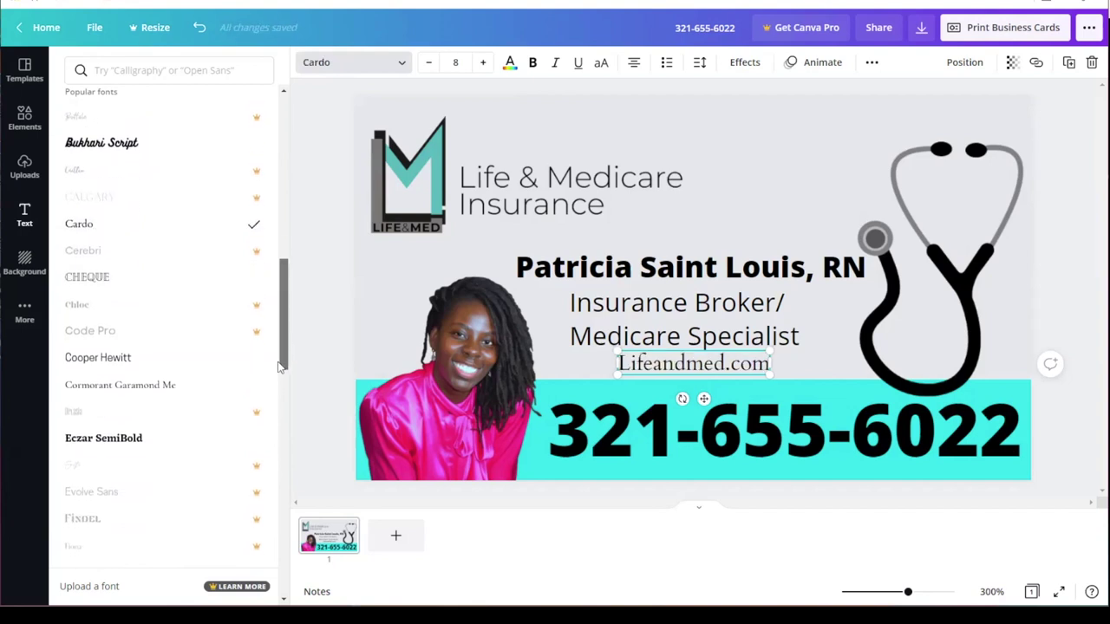
left_click(90, 446)
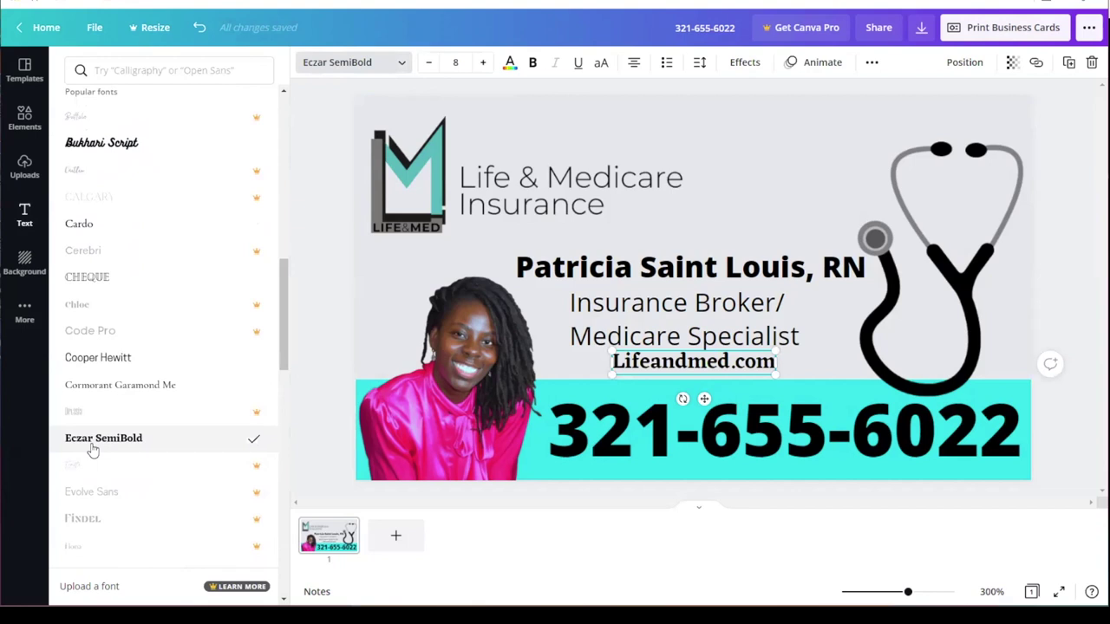
left_click(813, 183)
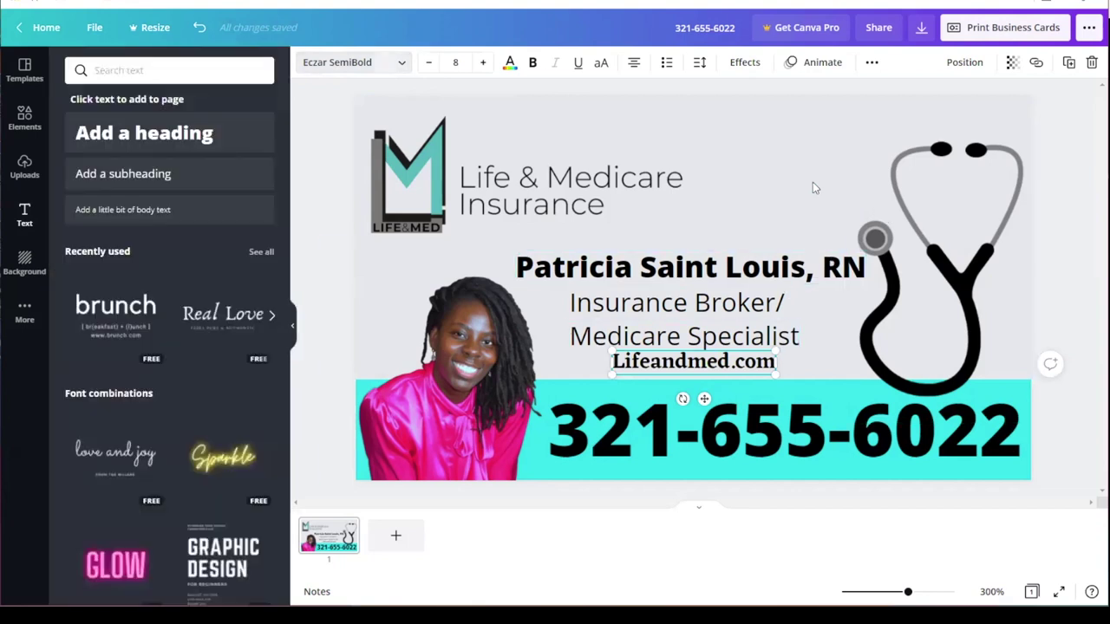
Step: Centre the Lifeandmed.com line under Medicare Specialist
left_click(570, 369)
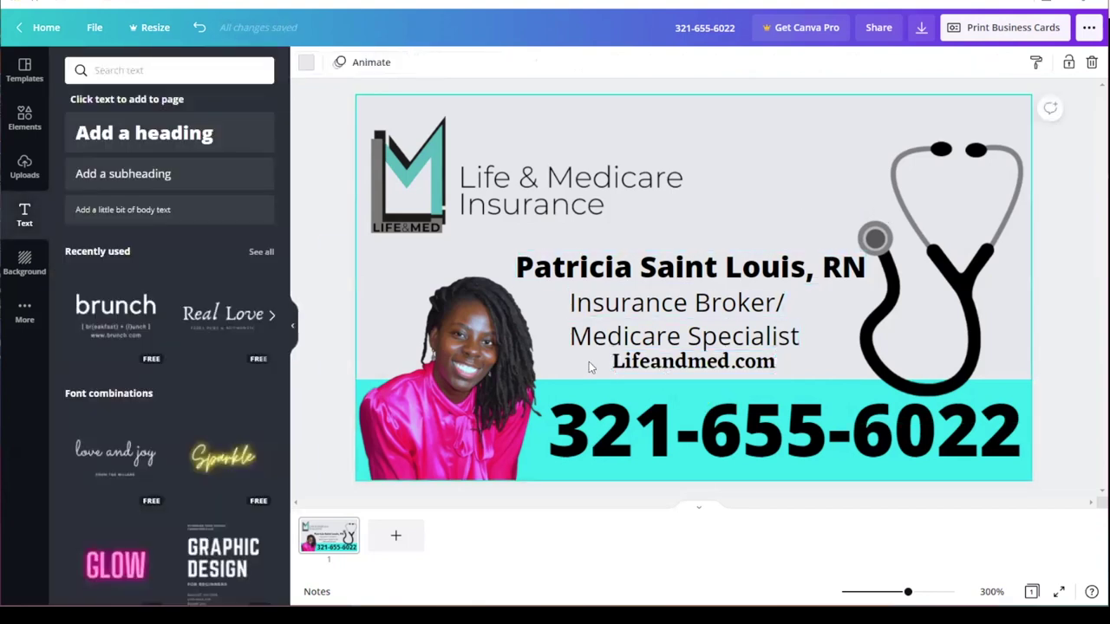
left_click_drag(681, 362, 664, 366)
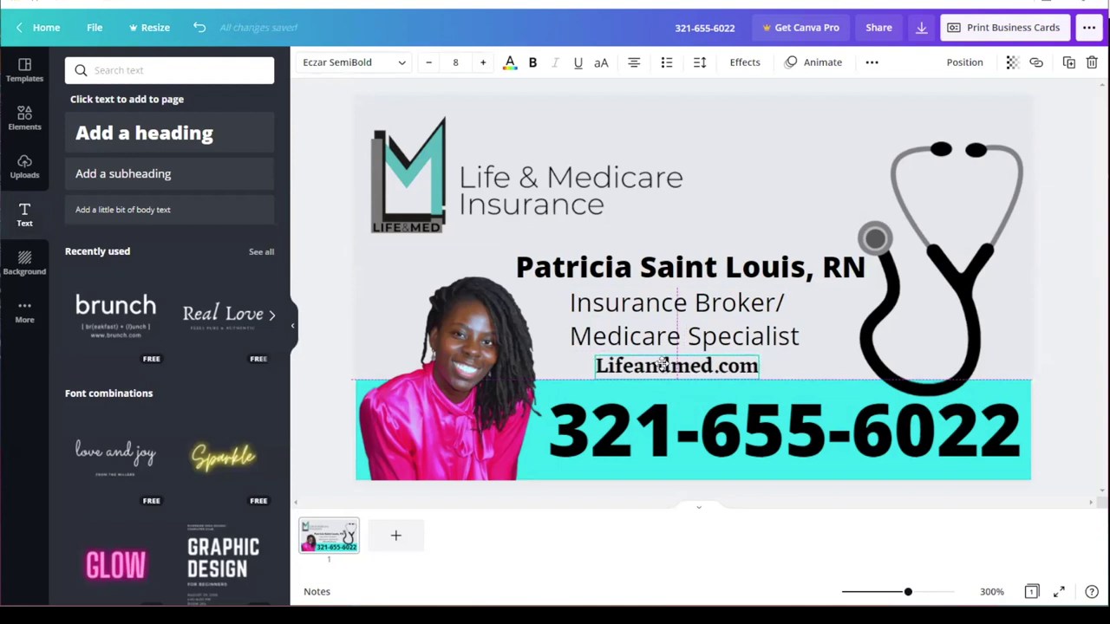
left_click(719, 202)
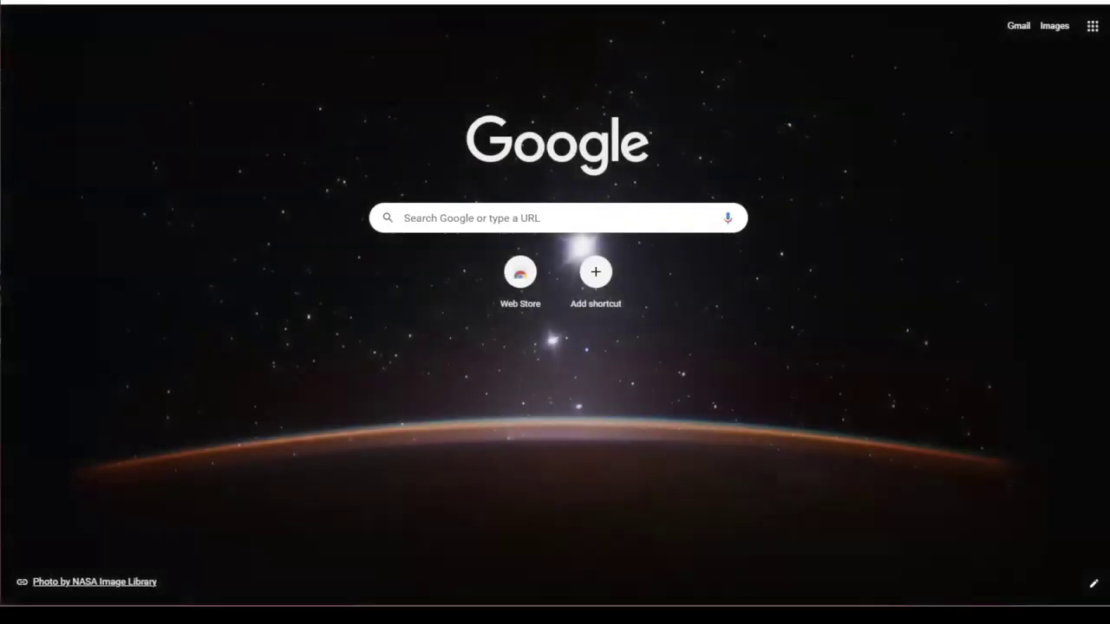
Step: Load uprinting.com from the Chrome address bar
key("ctrl+l")
type("u")
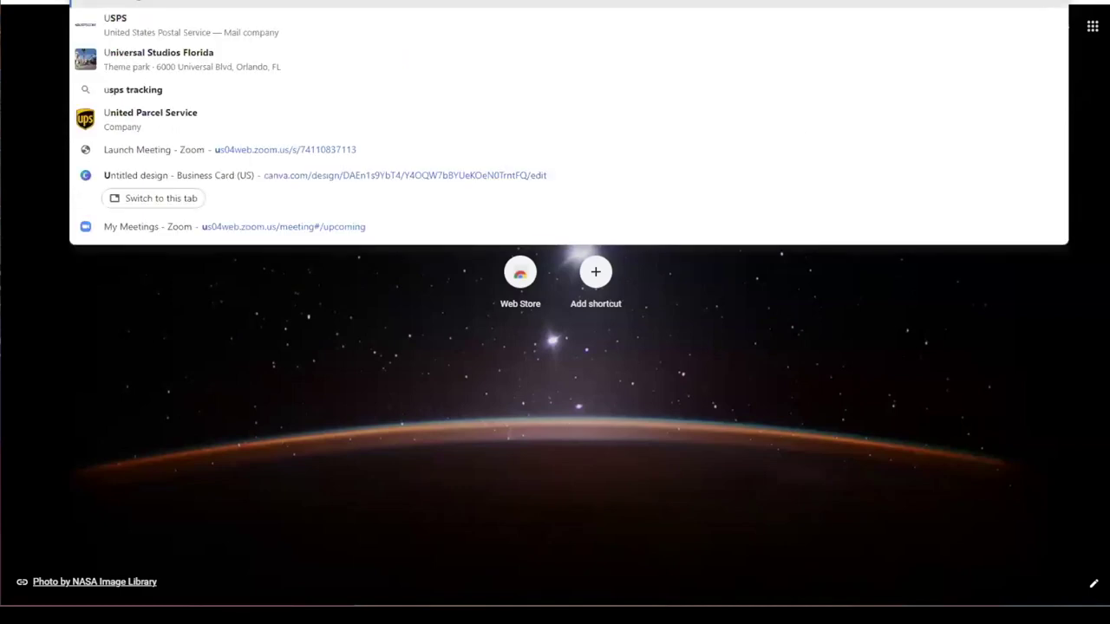
type("pr")
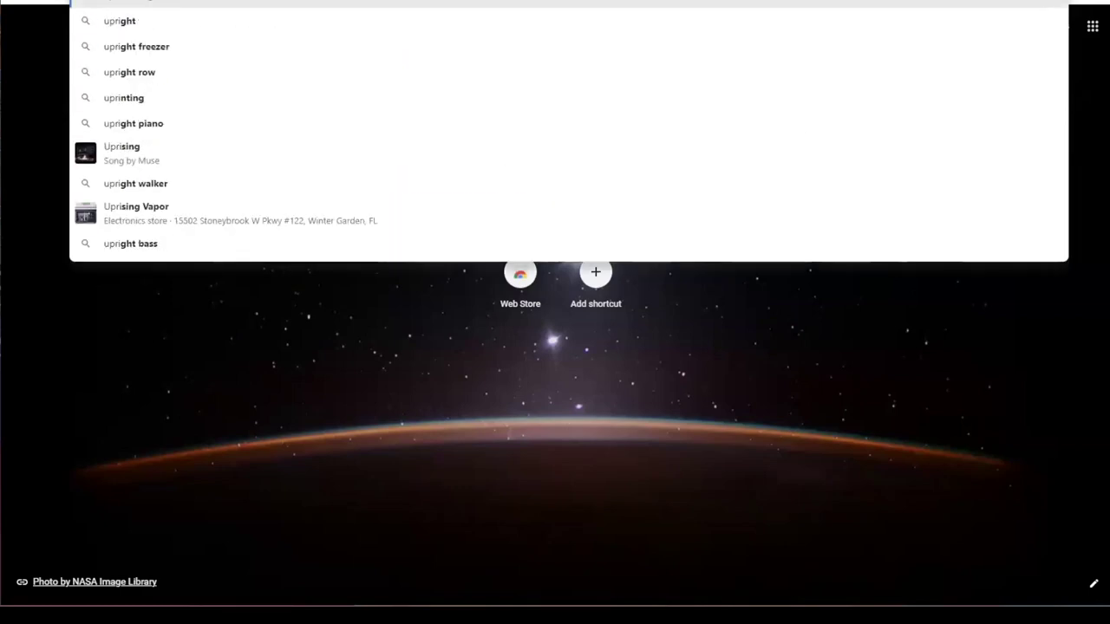
type("inting")
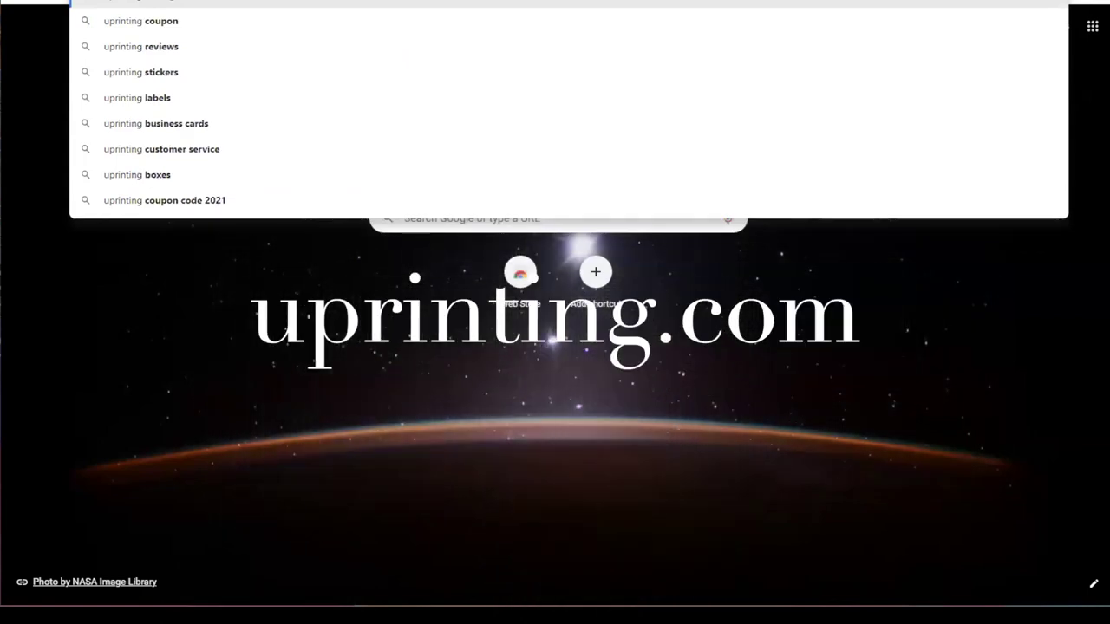
type(".com")
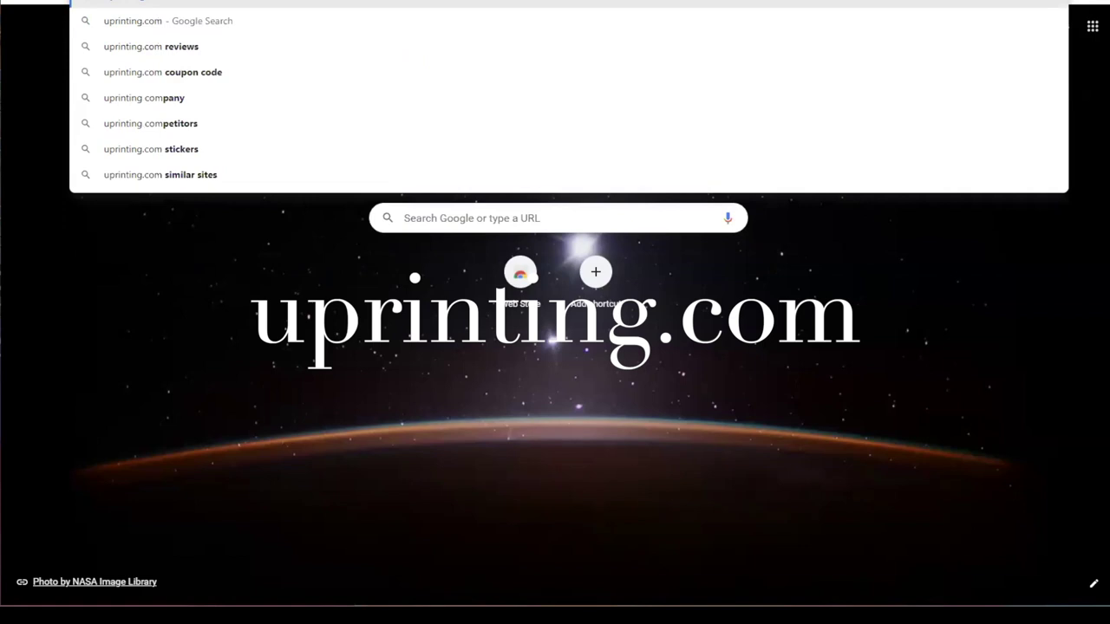
key("Return")
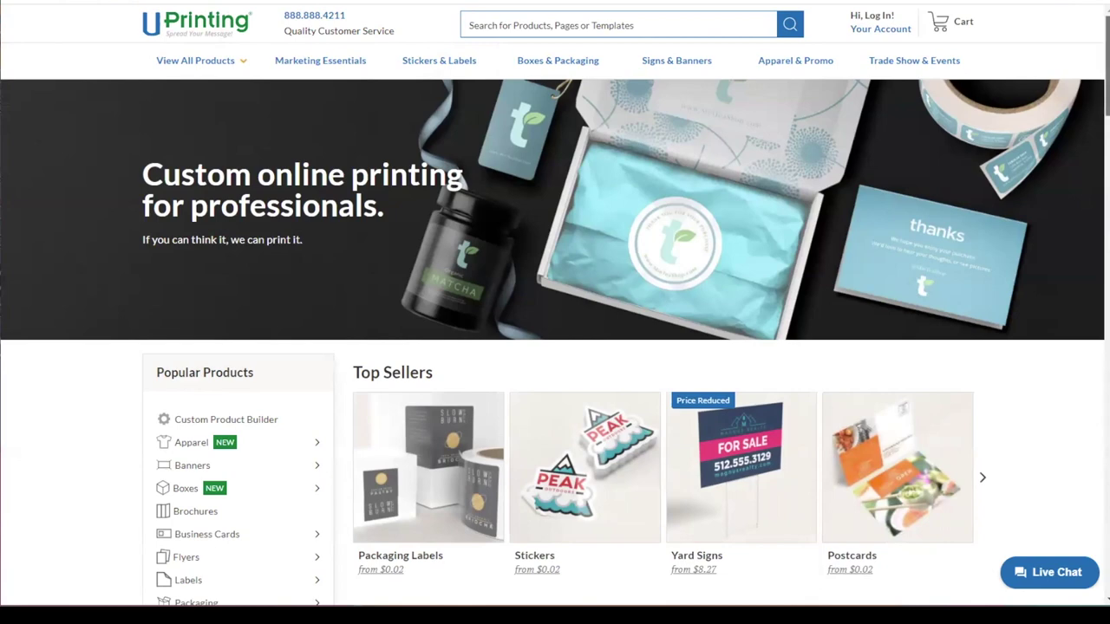
scroll(555, 312, "down", 2)
scroll(555, 312, "down", 5)
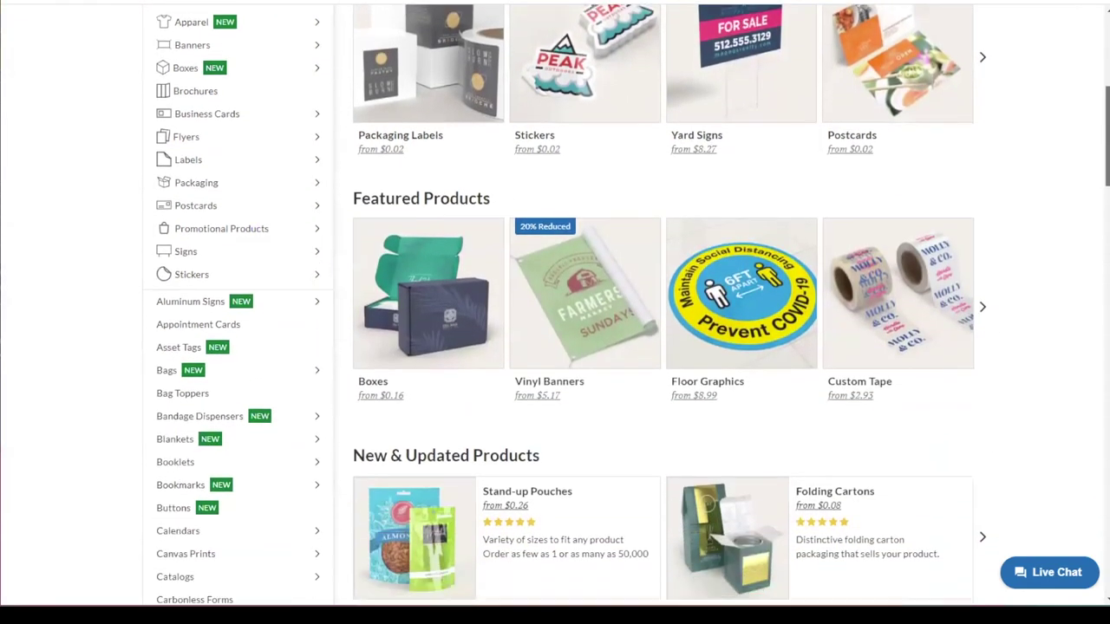
scroll(556, 312, "down", 3)
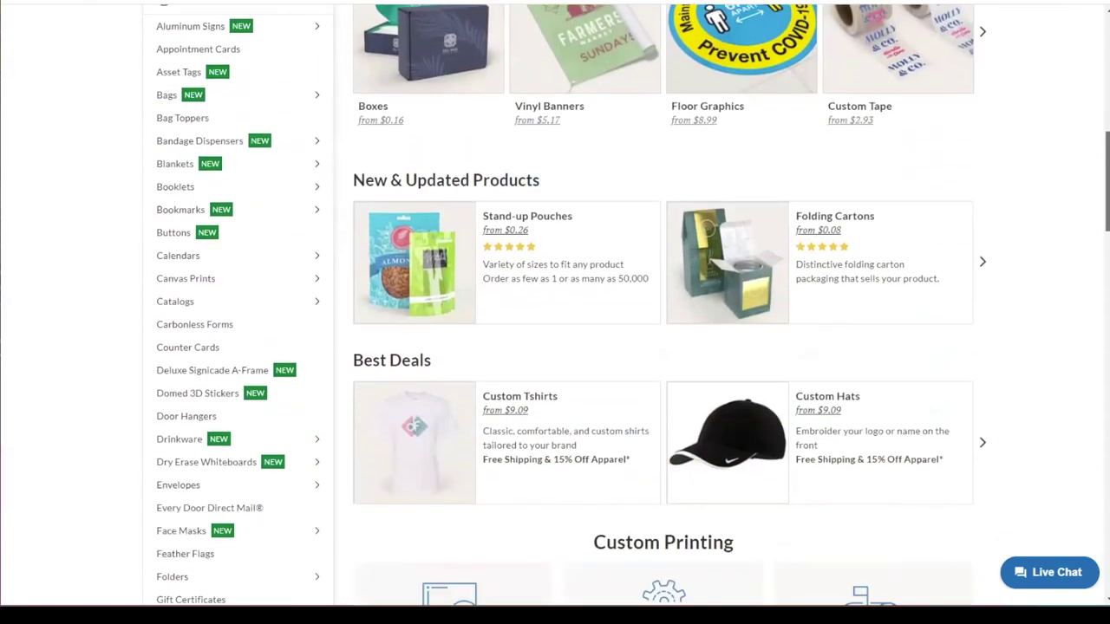
scroll(555, 312, "up", 3)
scroll(555, 313, "up", 3)
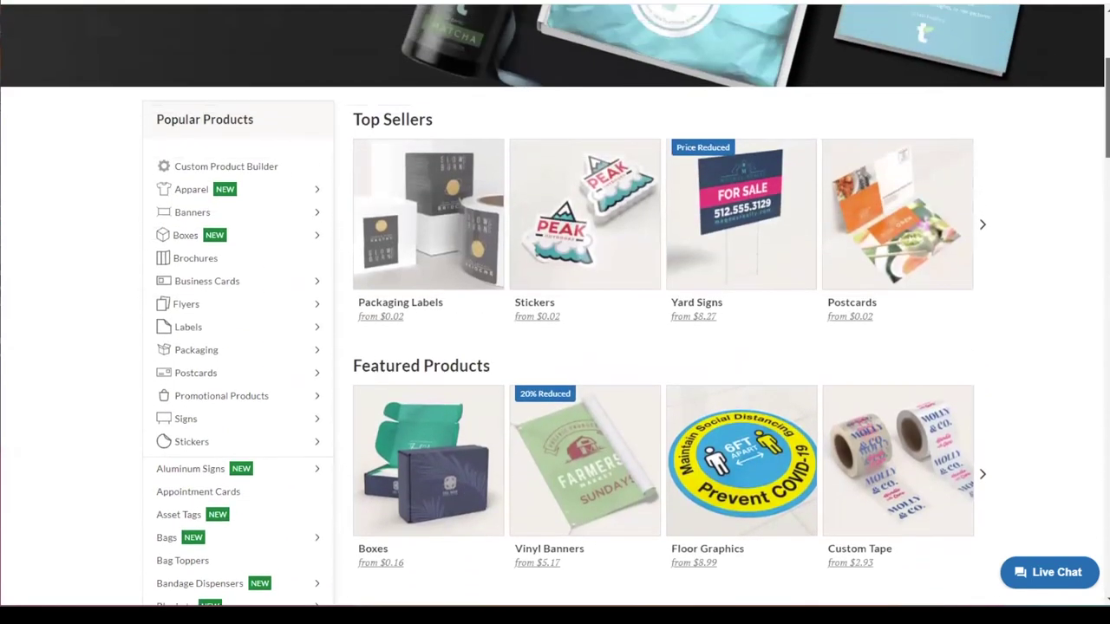
scroll(744, 192, "down", 1)
scroll(744, 192, "up", 1)
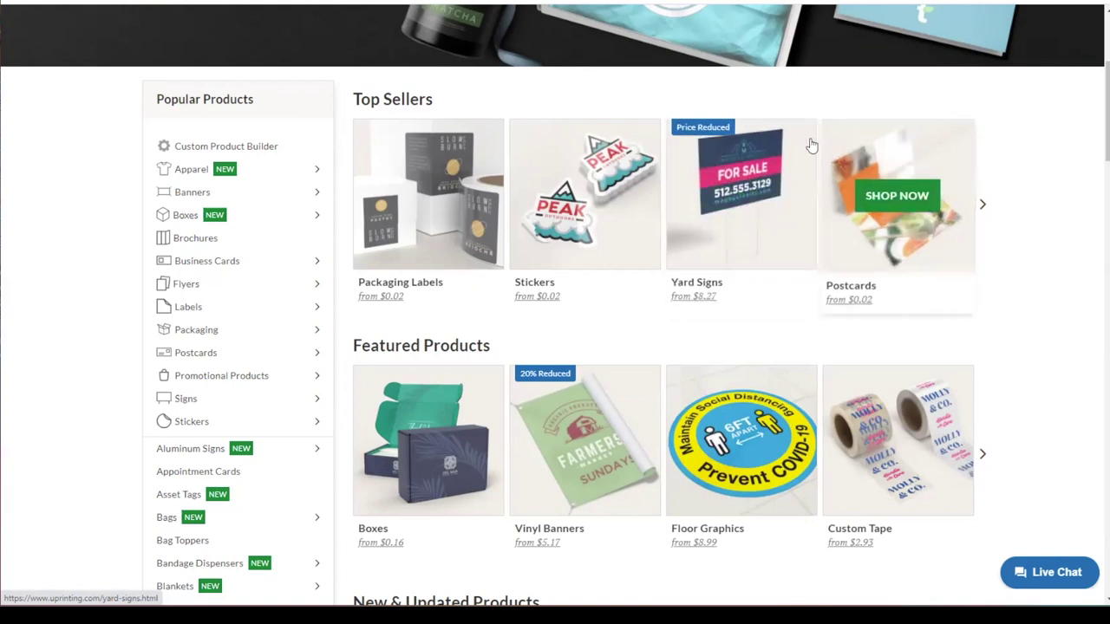
scroll(776, 235, "down", 1)
scroll(626, 305, "down", 7)
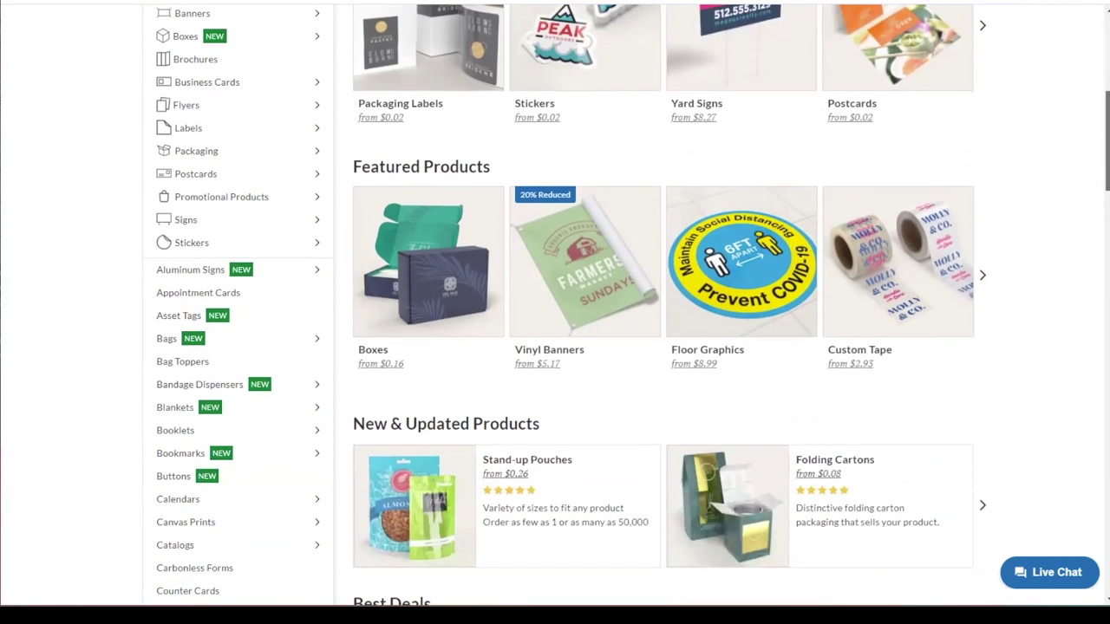
scroll(626, 305, "down", 7)
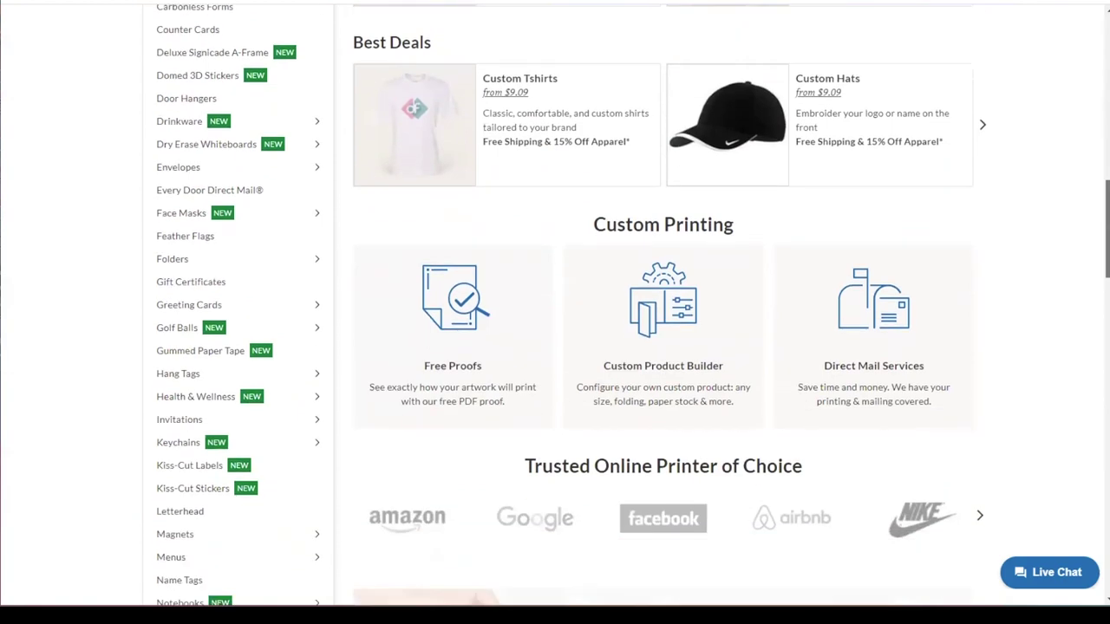
scroll(626, 305, "down", 4)
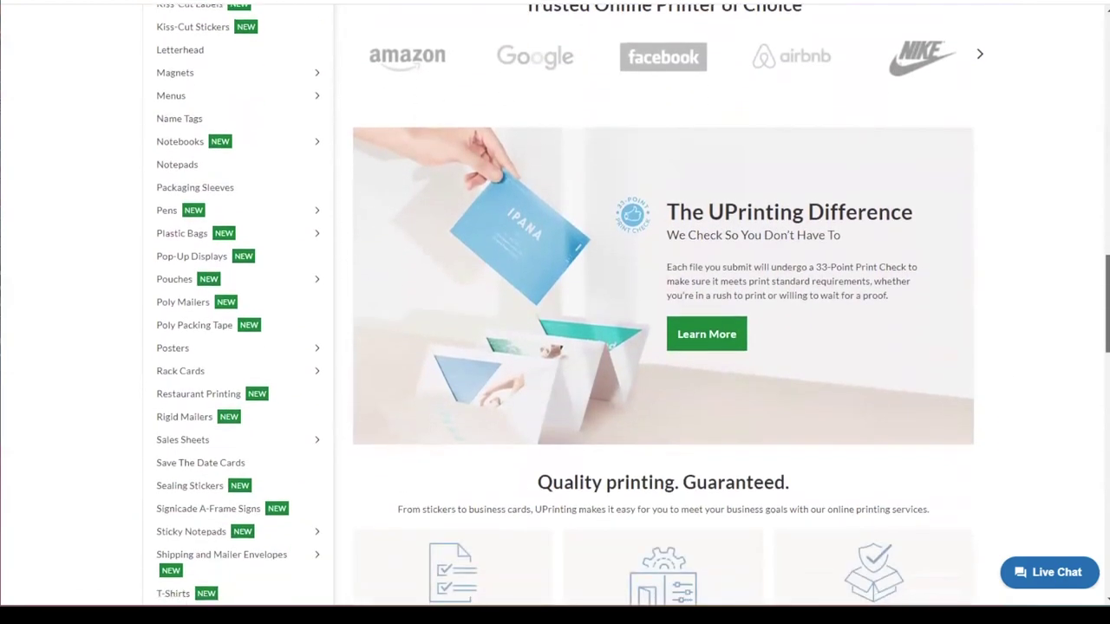
scroll(626, 306, "up", 20)
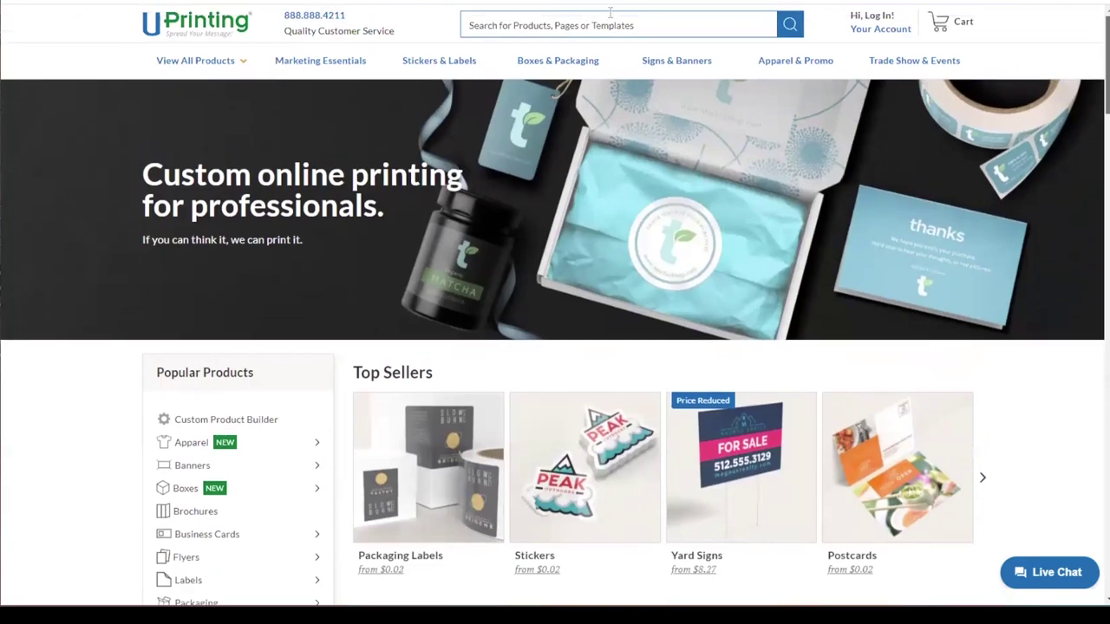
Step: Search the site for magnets and open the Business Card Magnets product page
left_click(638, 23)
type("ma")
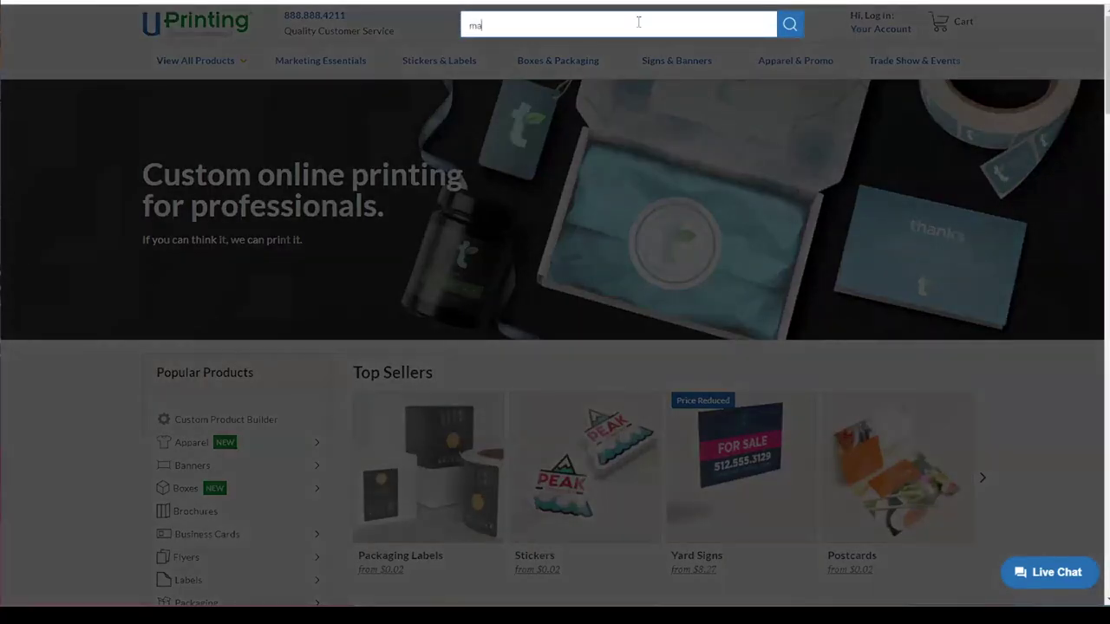
type("gn")
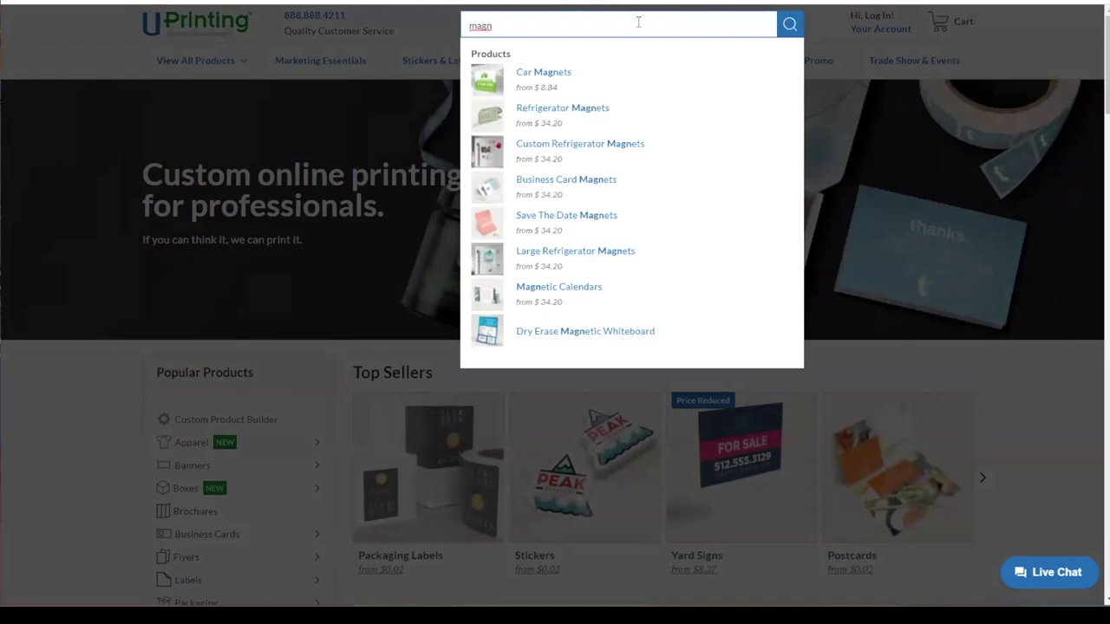
type("et buis")
left_click(572, 73)
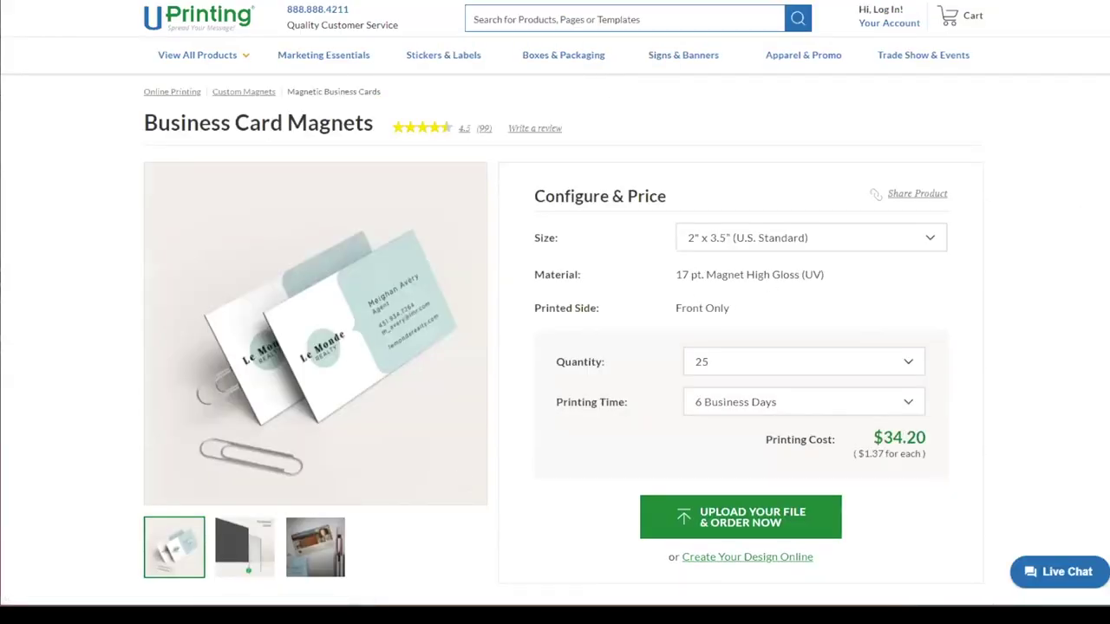
scroll(1072, 226, "down", 1)
scroll(555, 302, "down", 2)
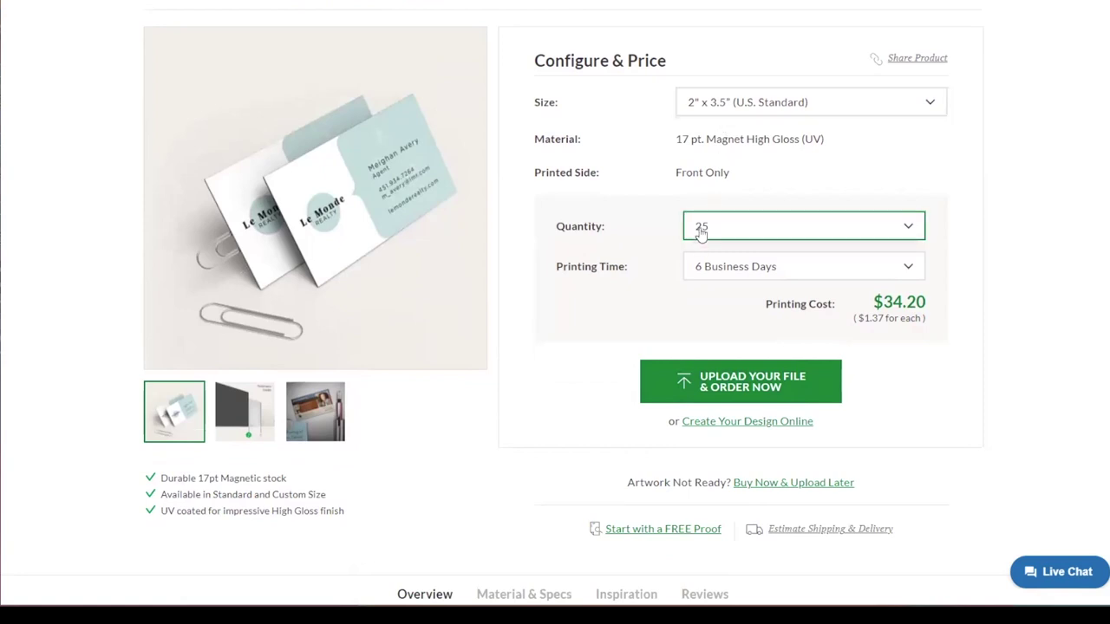
Step: Set the quantity to 1,000 at $84.38 and proceed to Upload Your File & Order Now
left_click(910, 229)
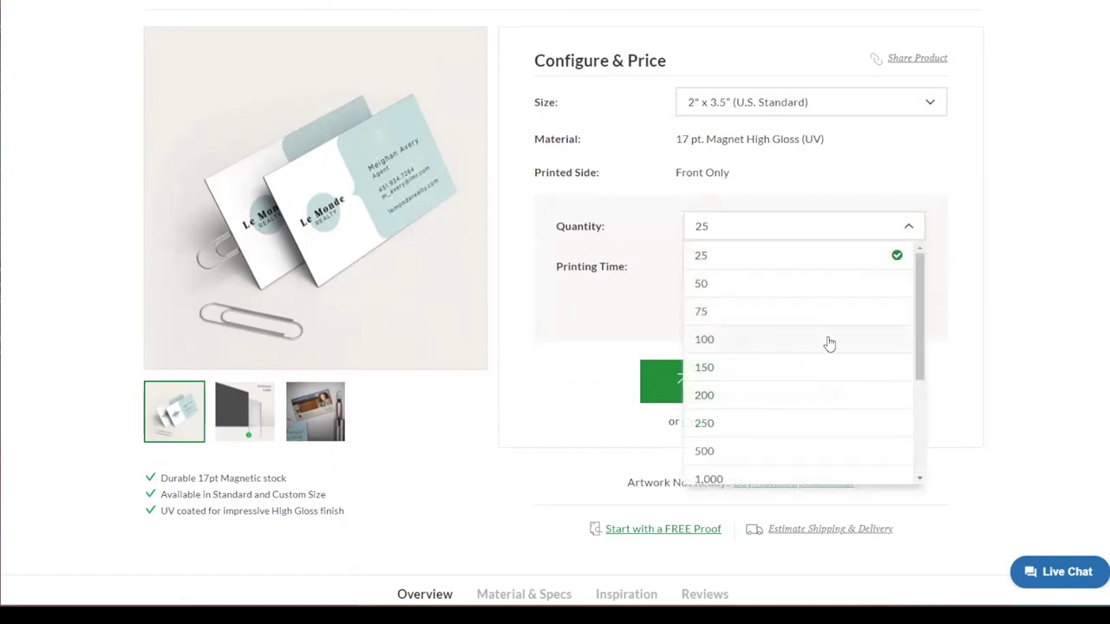
scroll(907, 350, "down", 3)
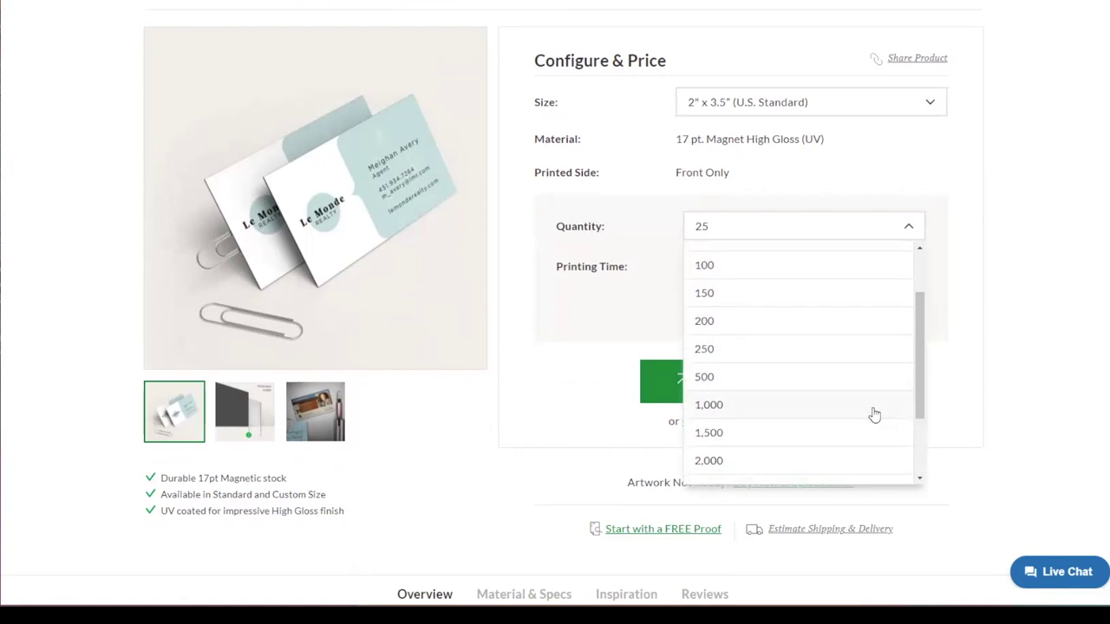
left_click(872, 408)
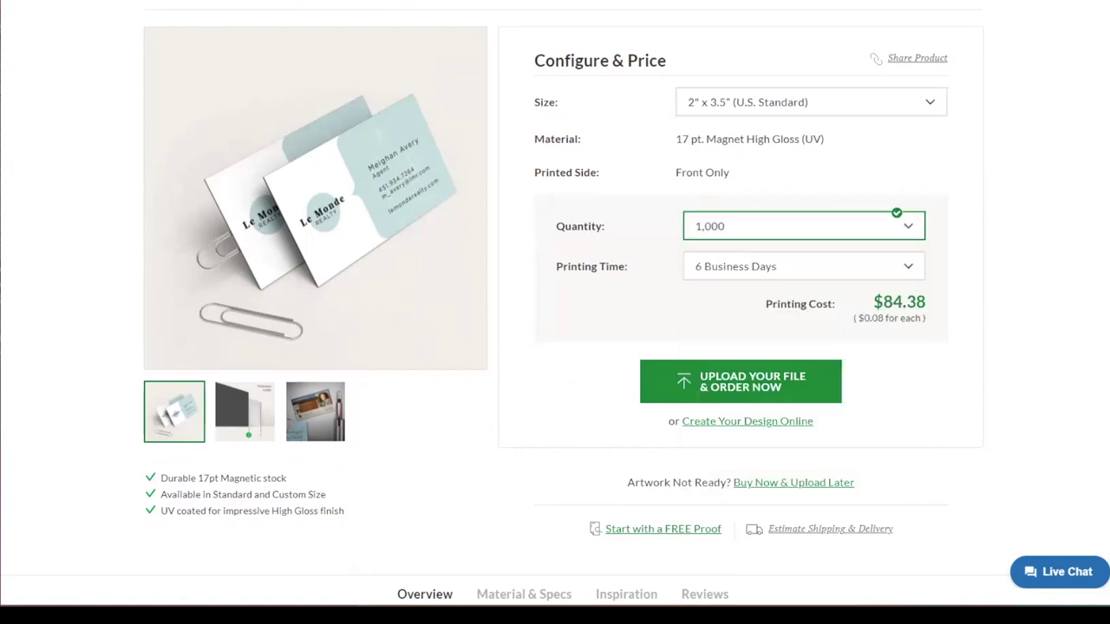
scroll(555, 312, "down", 1)
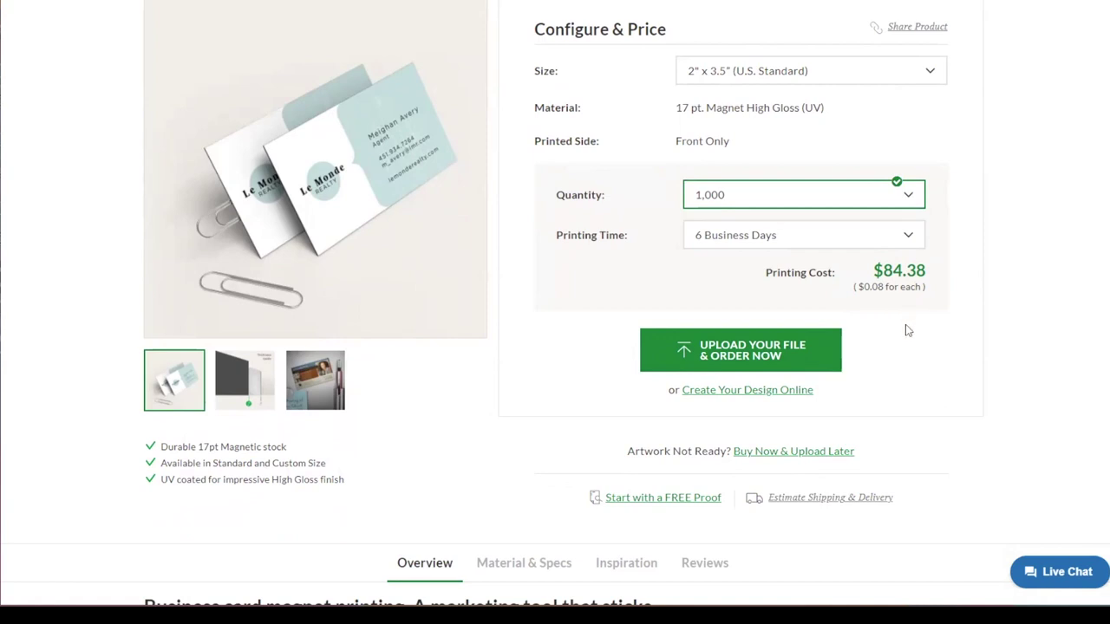
left_click(724, 362)
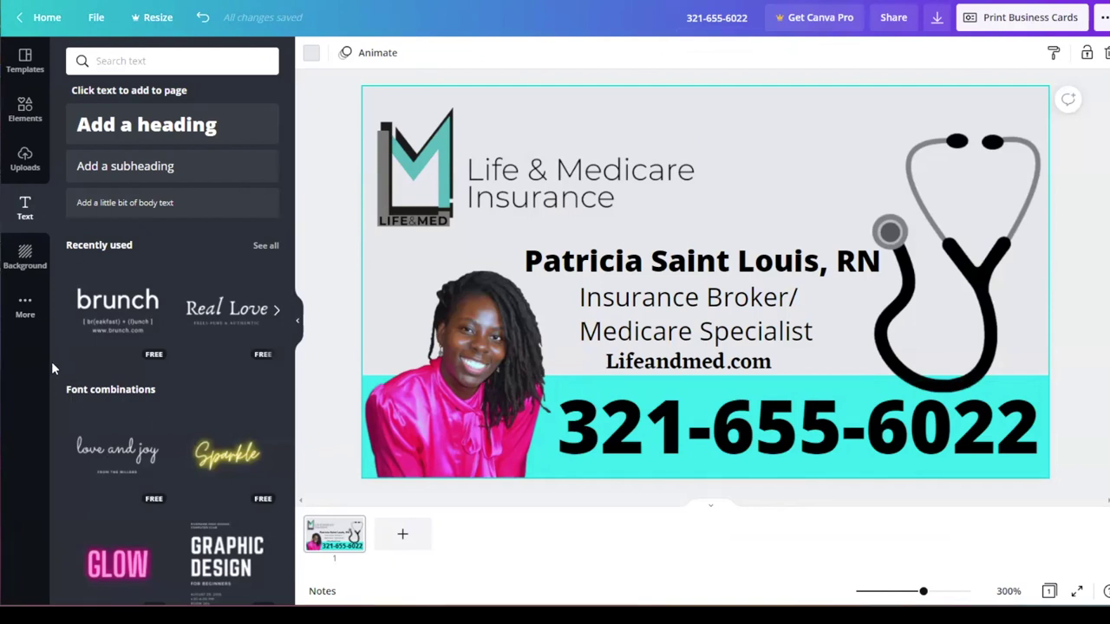
Step: Download the original midnight hour1.jpg from Canva's uploaded images
left_click(34, 177)
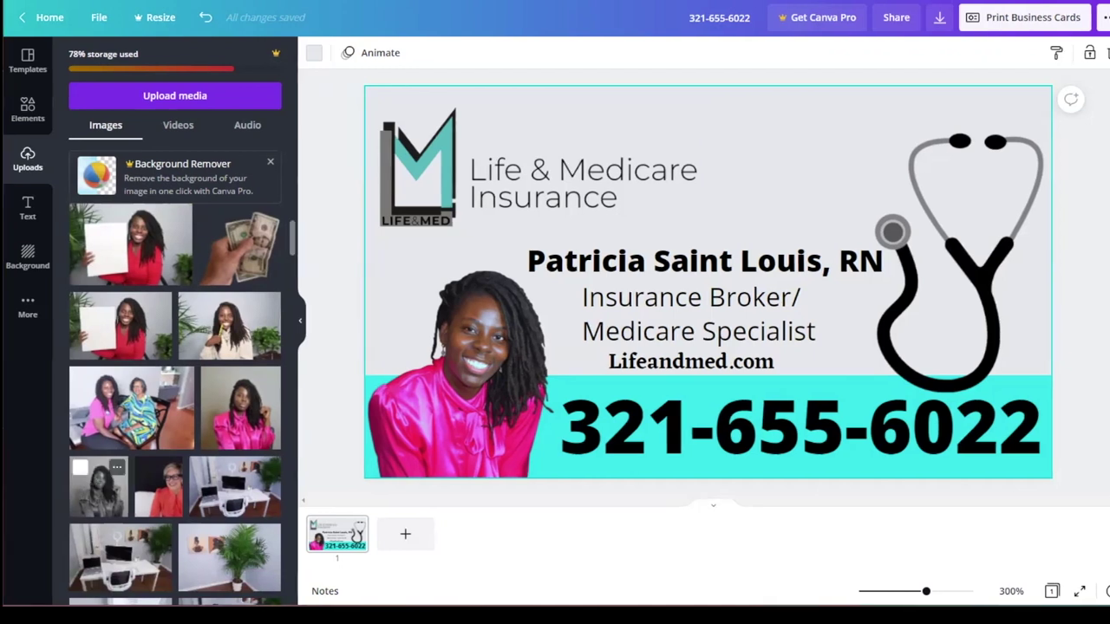
right_click(110, 487)
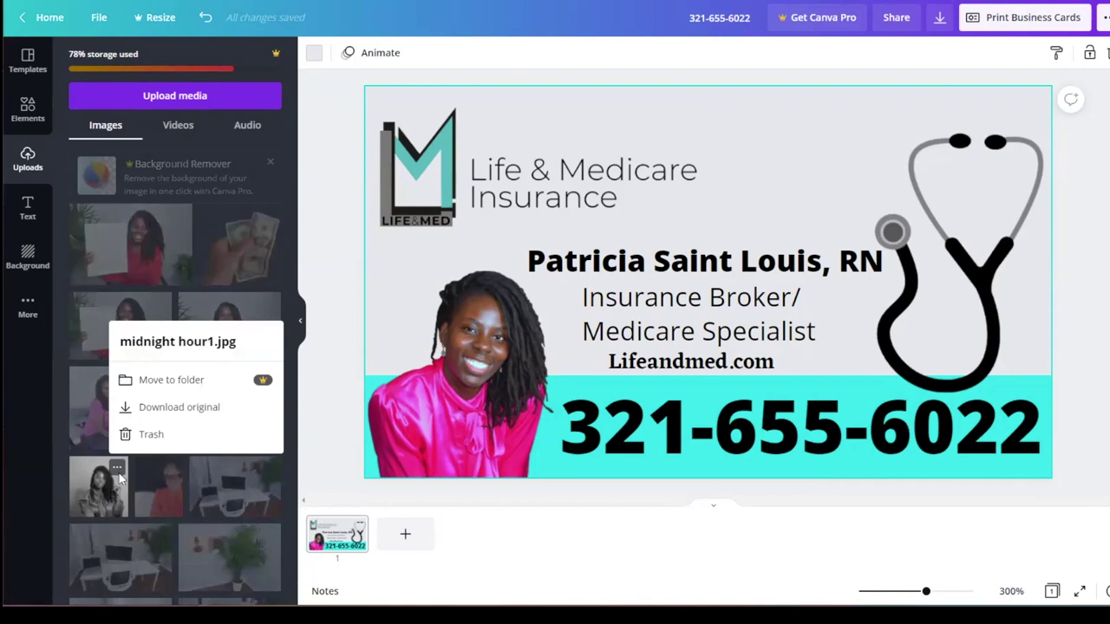
left_click(166, 408)
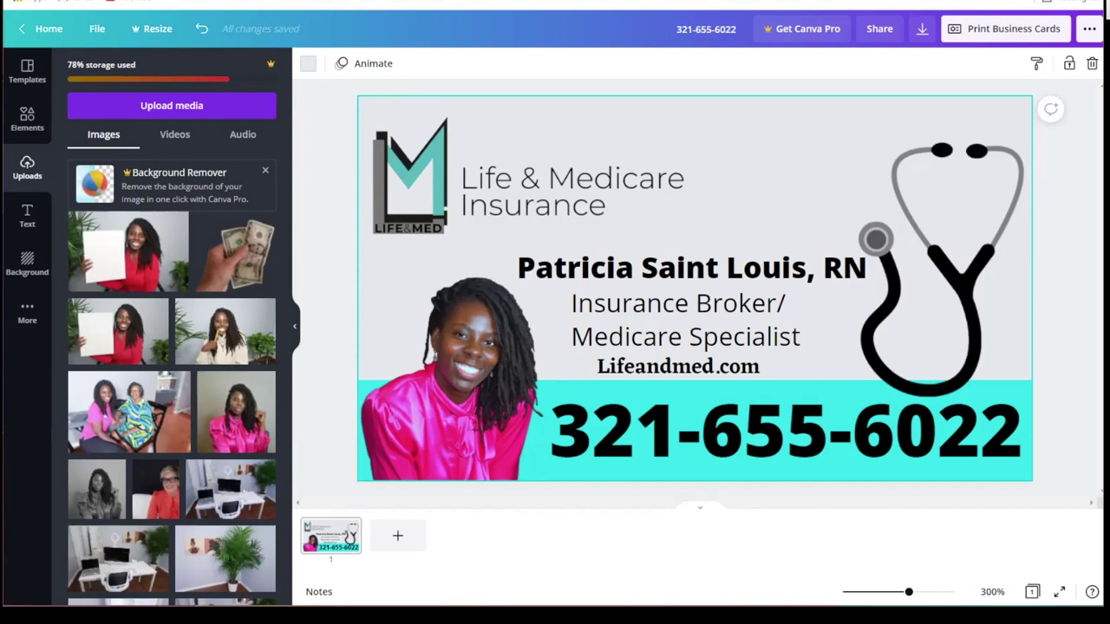
Step: In a new tab, search Google for 'remove background' and go to the remove.bg site
key("ctrl+t")
type("re")
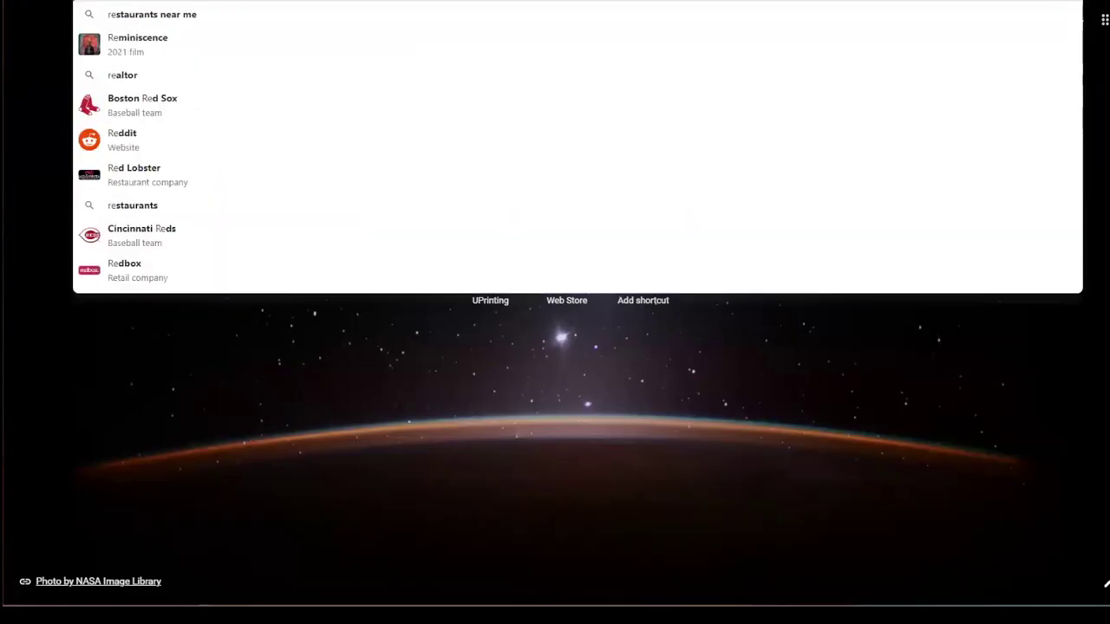
type("move")
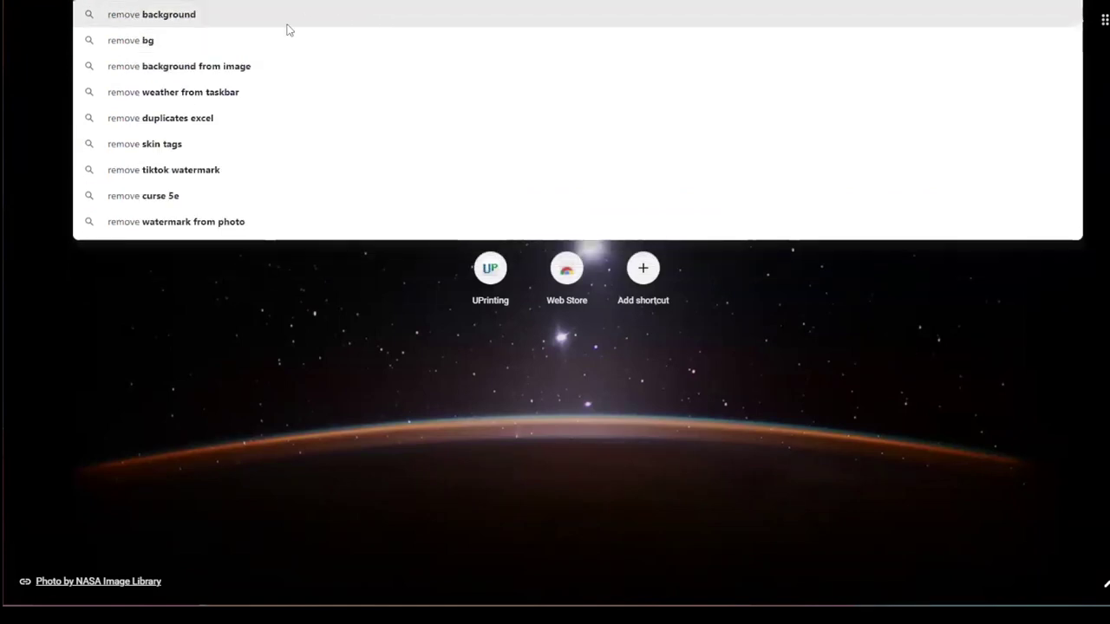
left_click(269, 17)
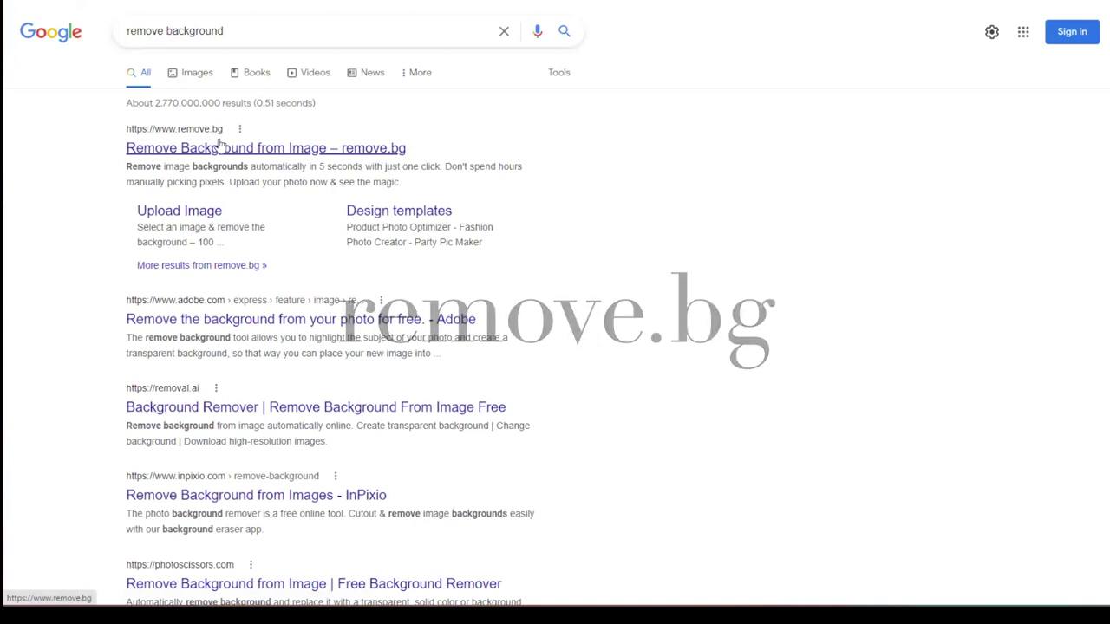
left_click(249, 149)
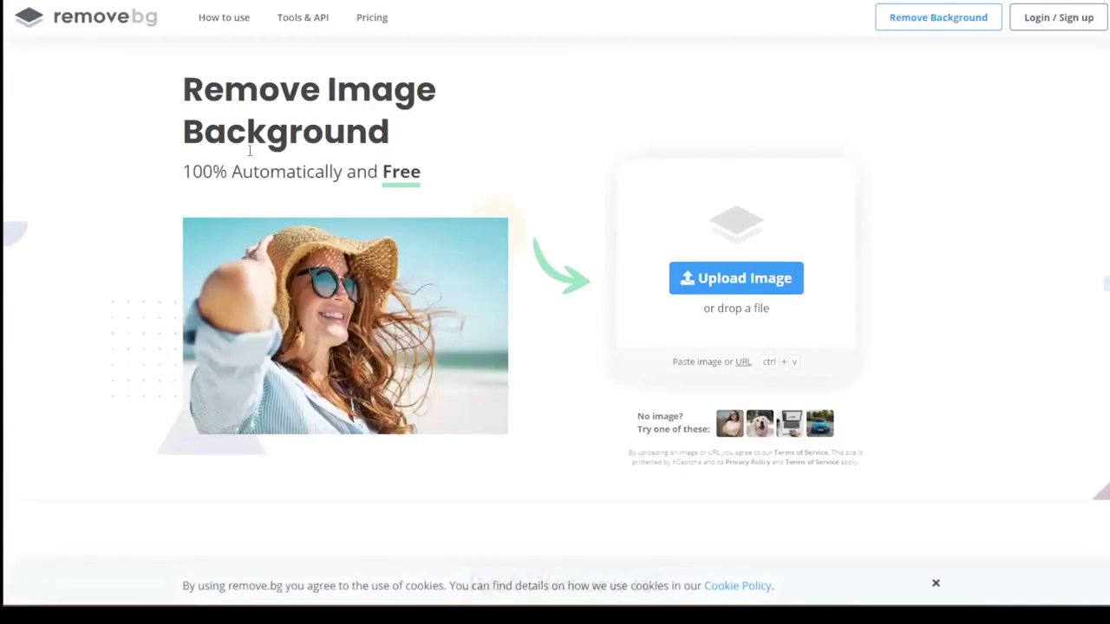
Step: Upload the midnight hour1 photo from Downloads to remove.bg for background removal
left_click(718, 279)
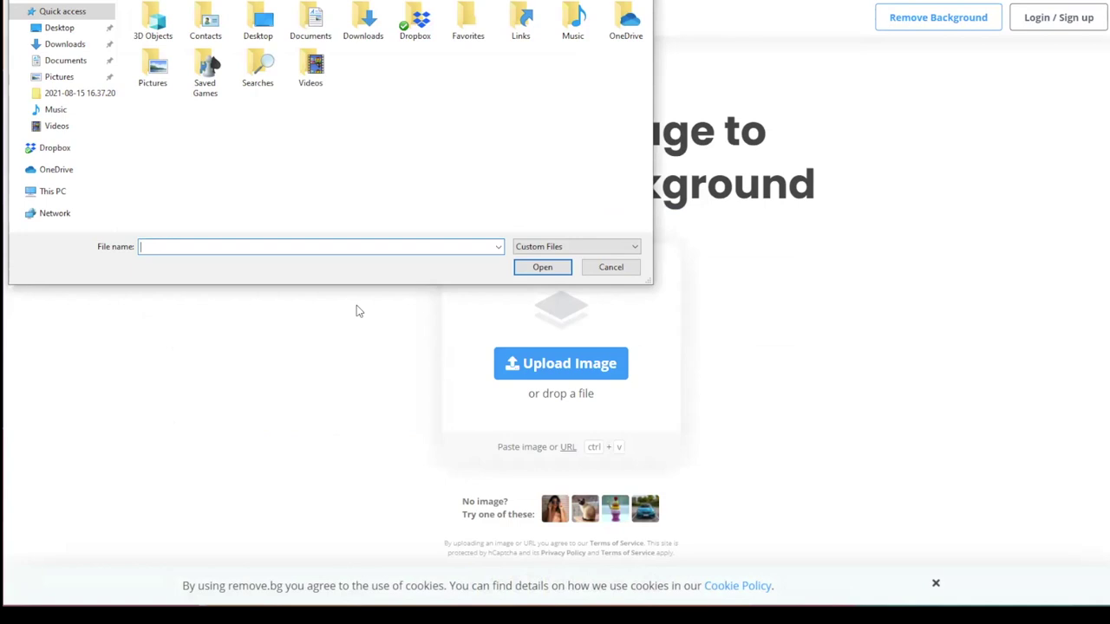
left_click(65, 48)
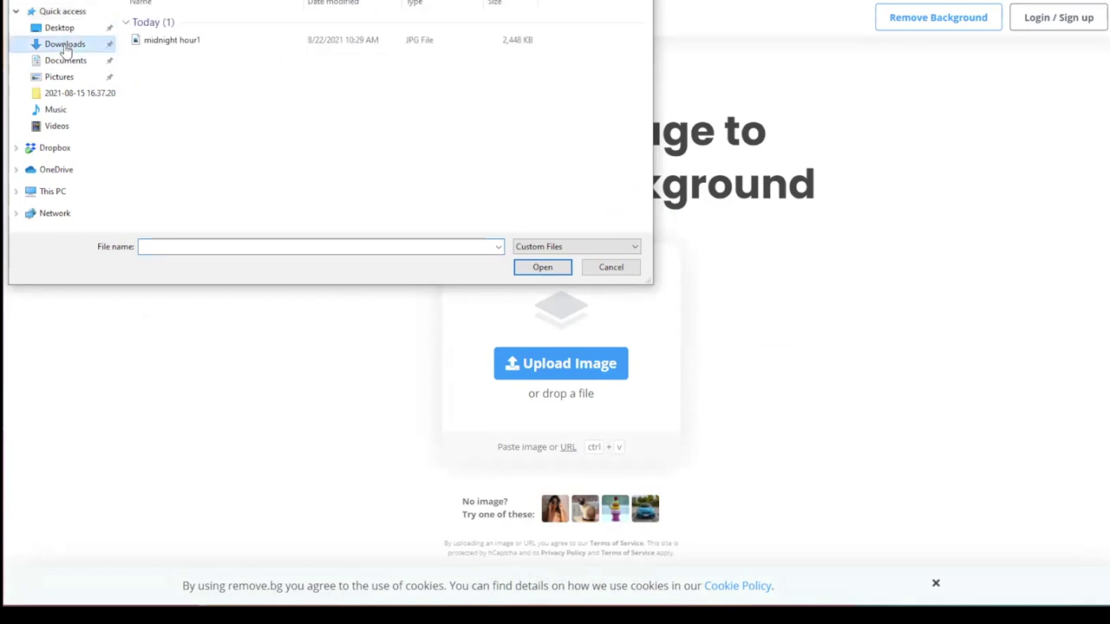
left_click(167, 43)
left_click(553, 269)
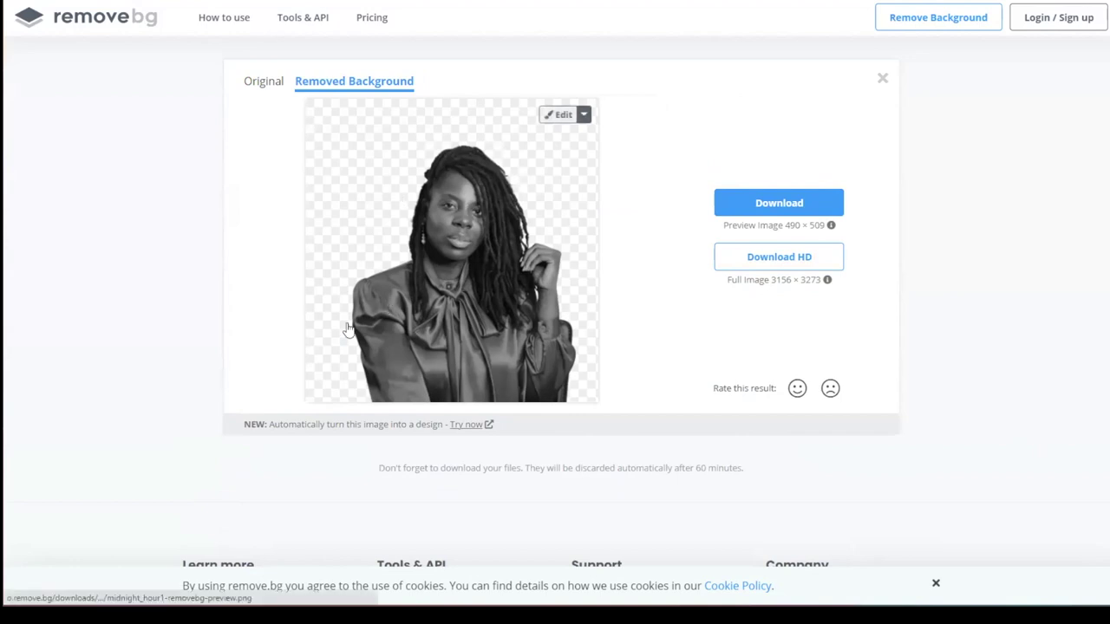
Step: In the editor, erase a patch over the left eye and cheek, then restore it fully
left_click(564, 114)
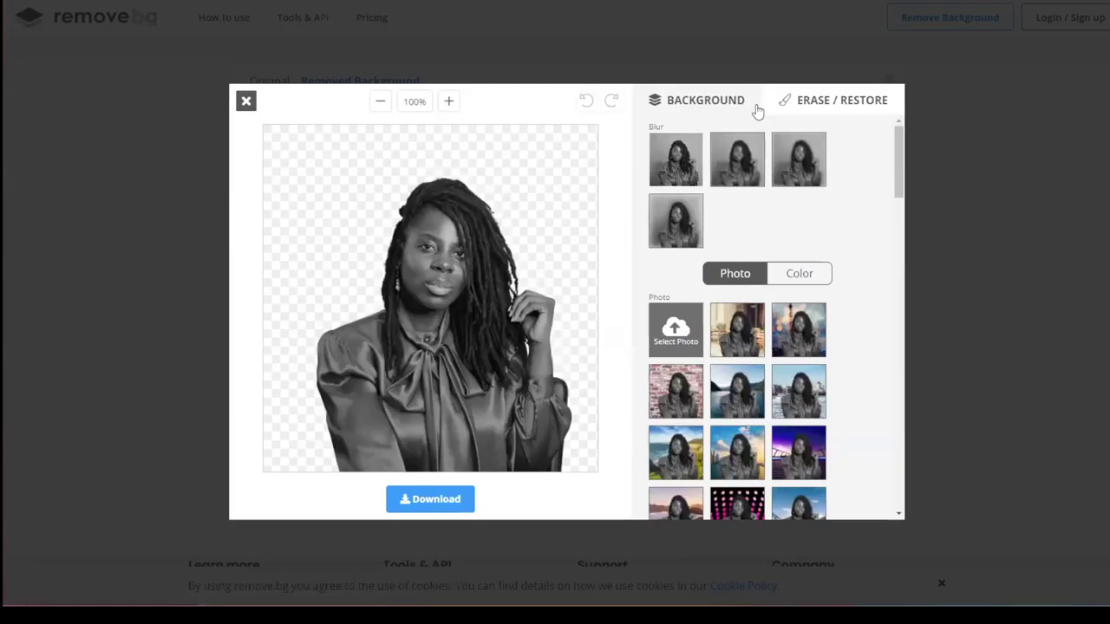
left_click(796, 102)
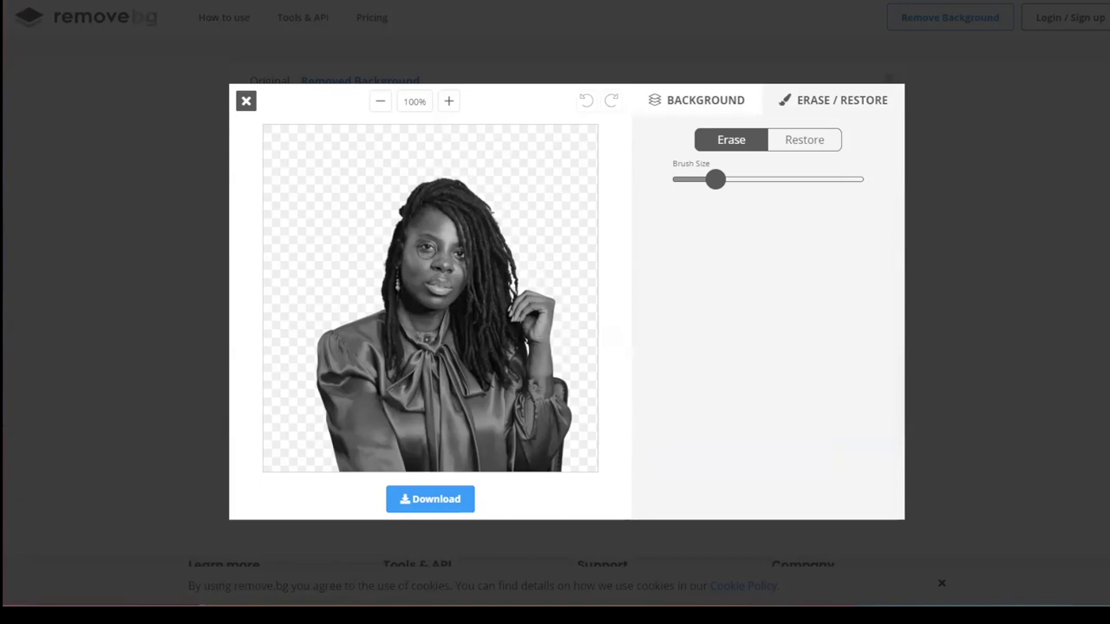
left_click(426, 247)
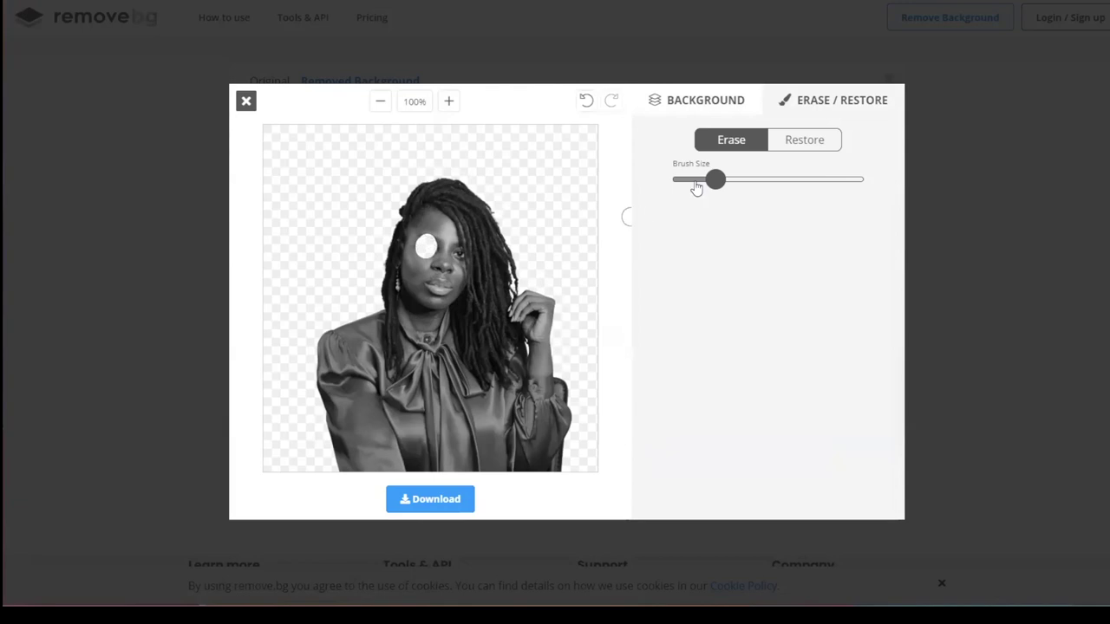
mouse_move(426, 247)
left_mouse_down()
mouse_move(436, 238)
mouse_move(420, 270)
left_mouse_up()
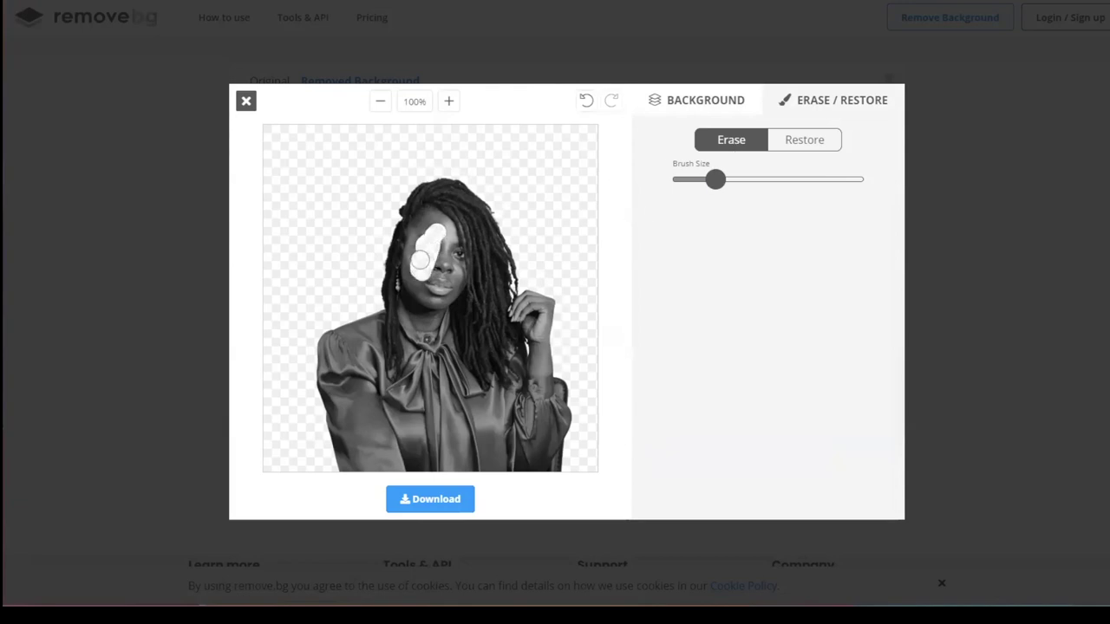
left_click(807, 143)
mouse_move(427, 276)
left_mouse_down()
mouse_move(422, 257)
mouse_move(443, 233)
mouse_move(413, 265)
left_mouse_up()
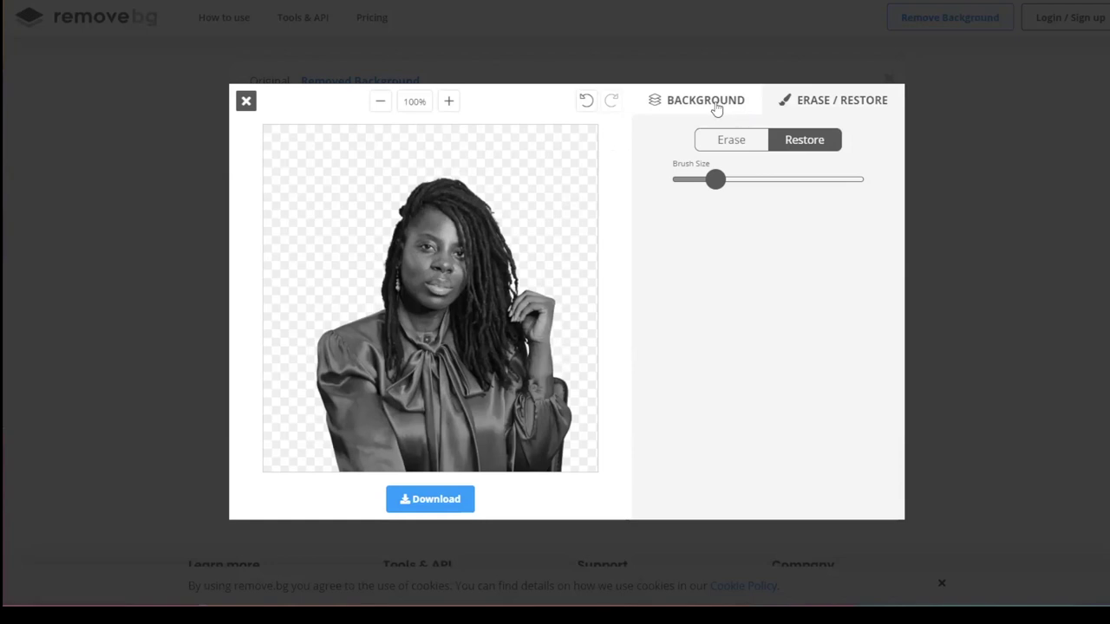
Step: Replace the transparent background with the café terrace photo
left_click(717, 109)
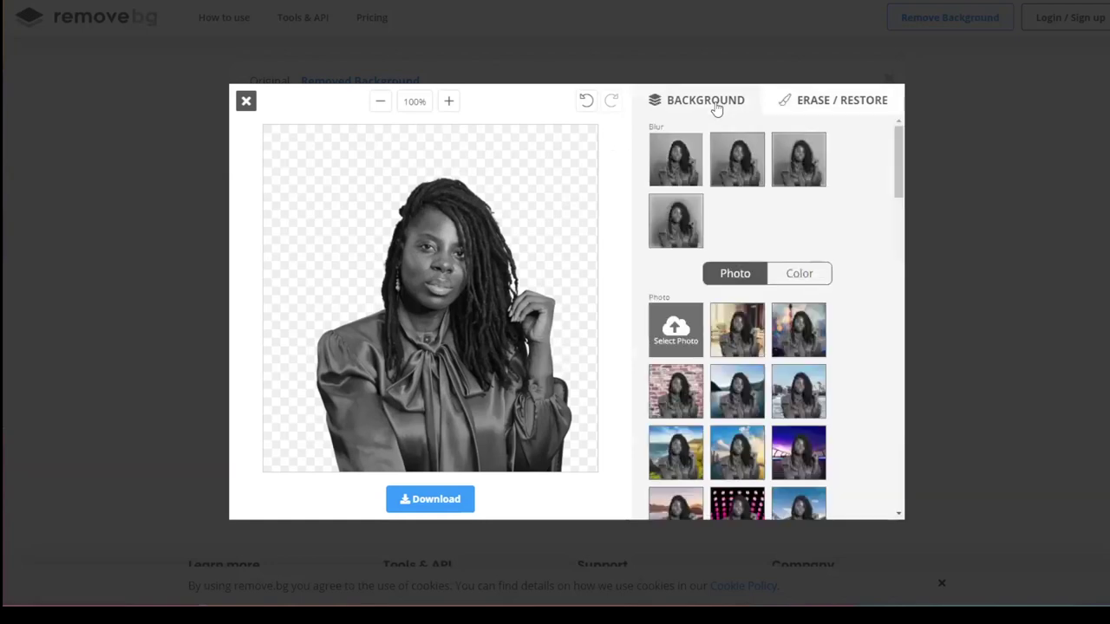
left_click_drag(896, 178, 897, 194)
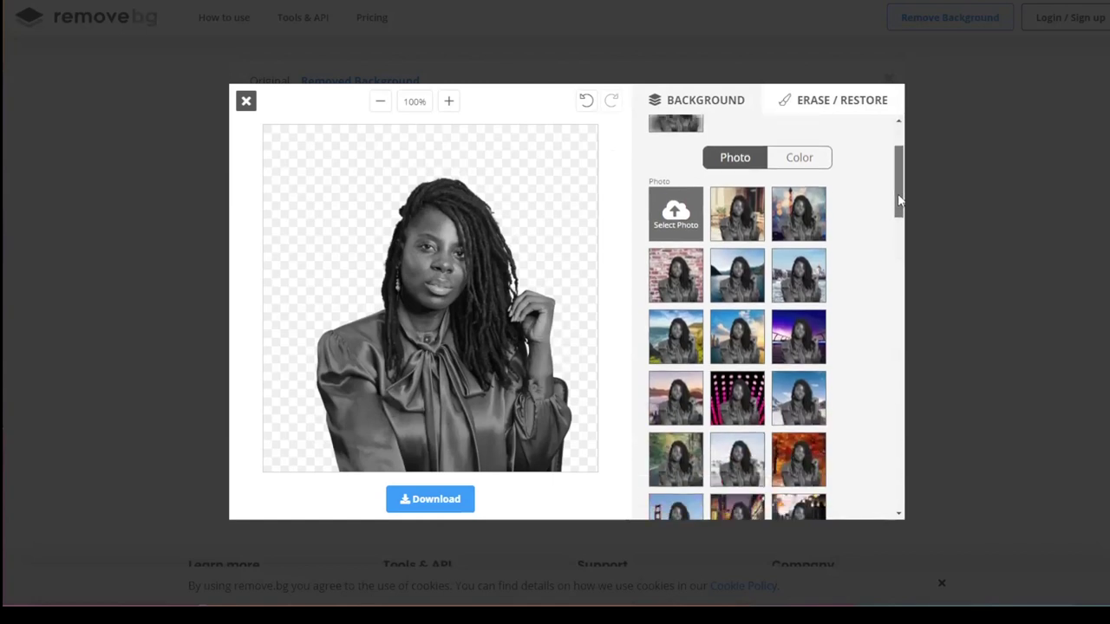
left_click(741, 225)
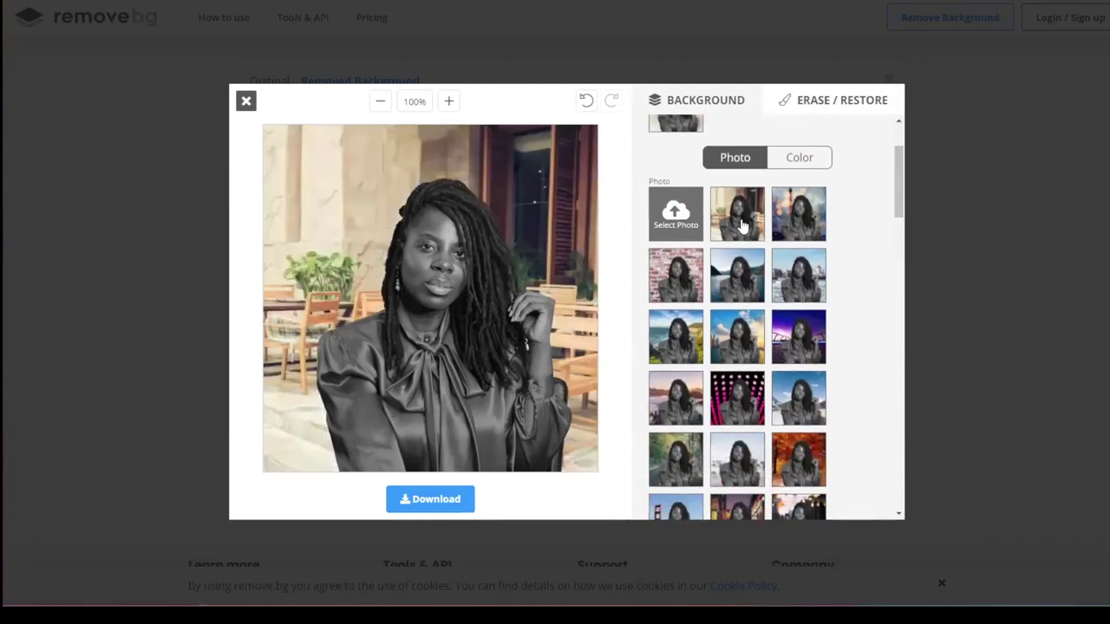